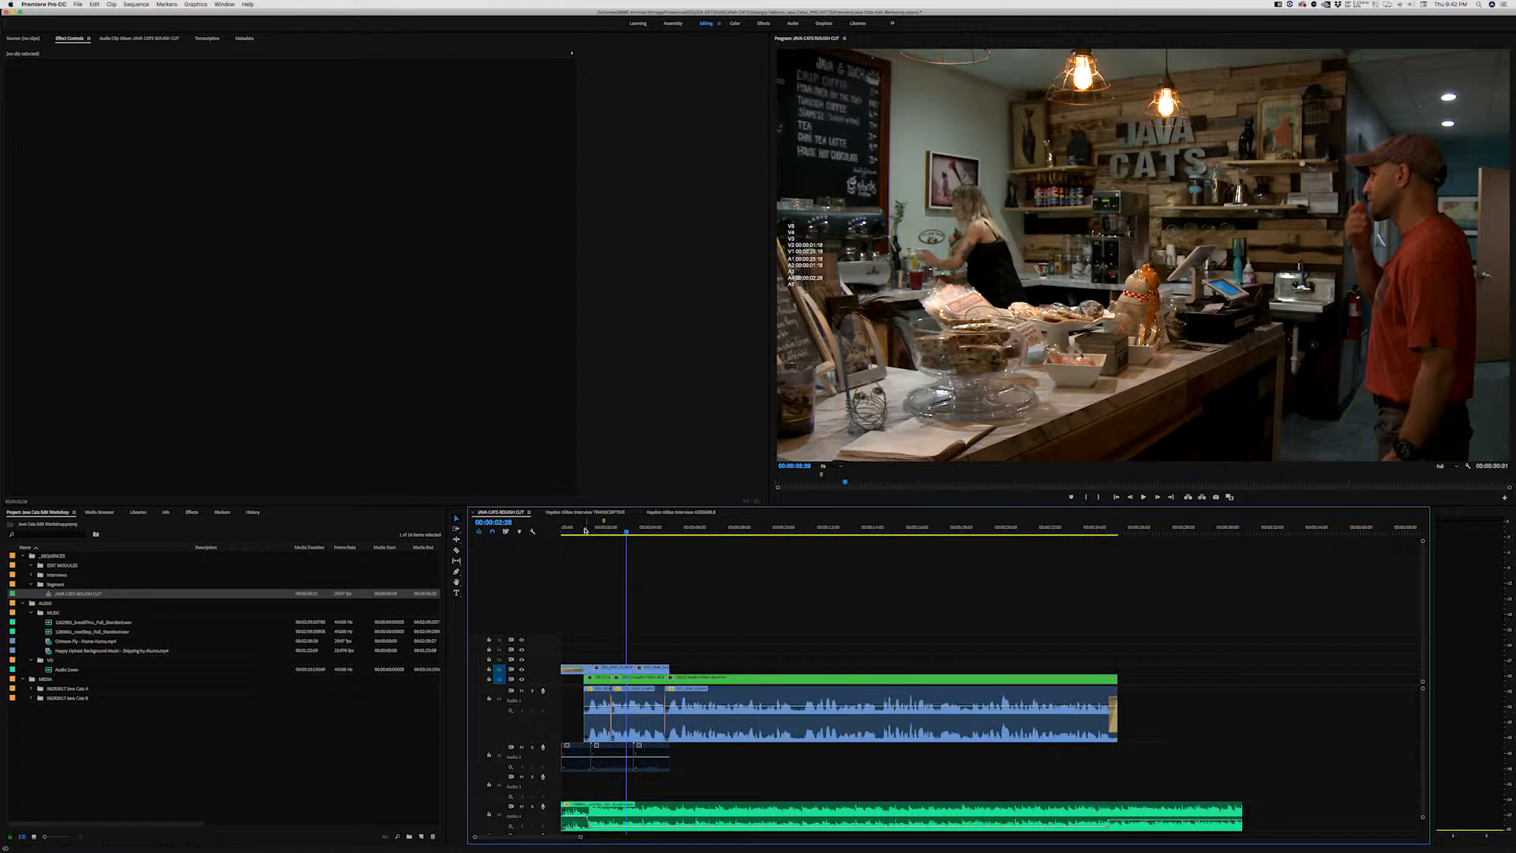
# Park the playhead at 00:00:03:00 in the JAVA CATS ROUGH CUT sequence and open its media export settings
pyautogui.click(579, 529)
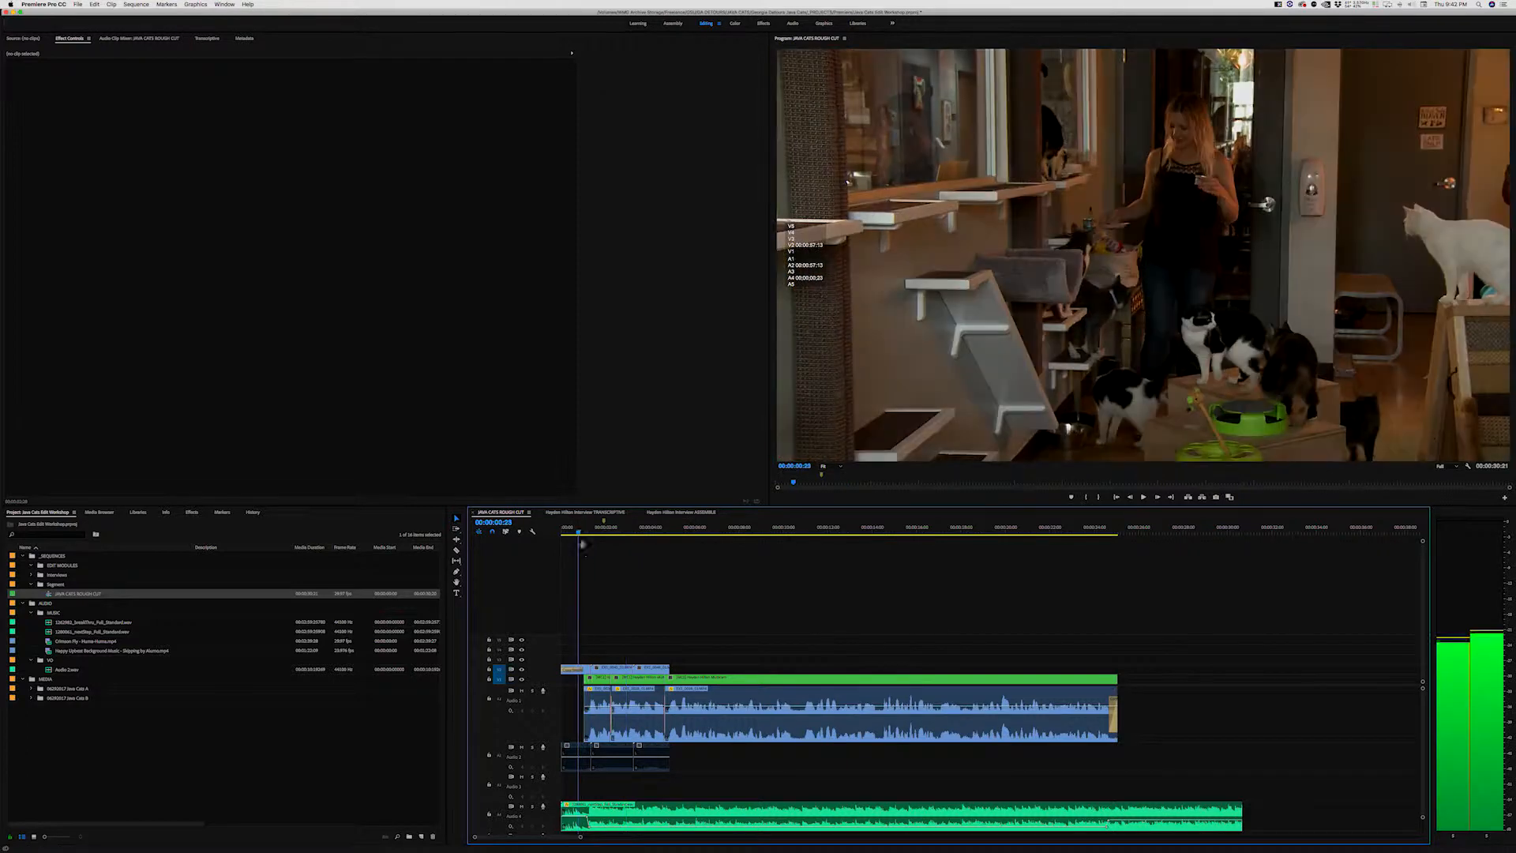
pyautogui.click(628, 527)
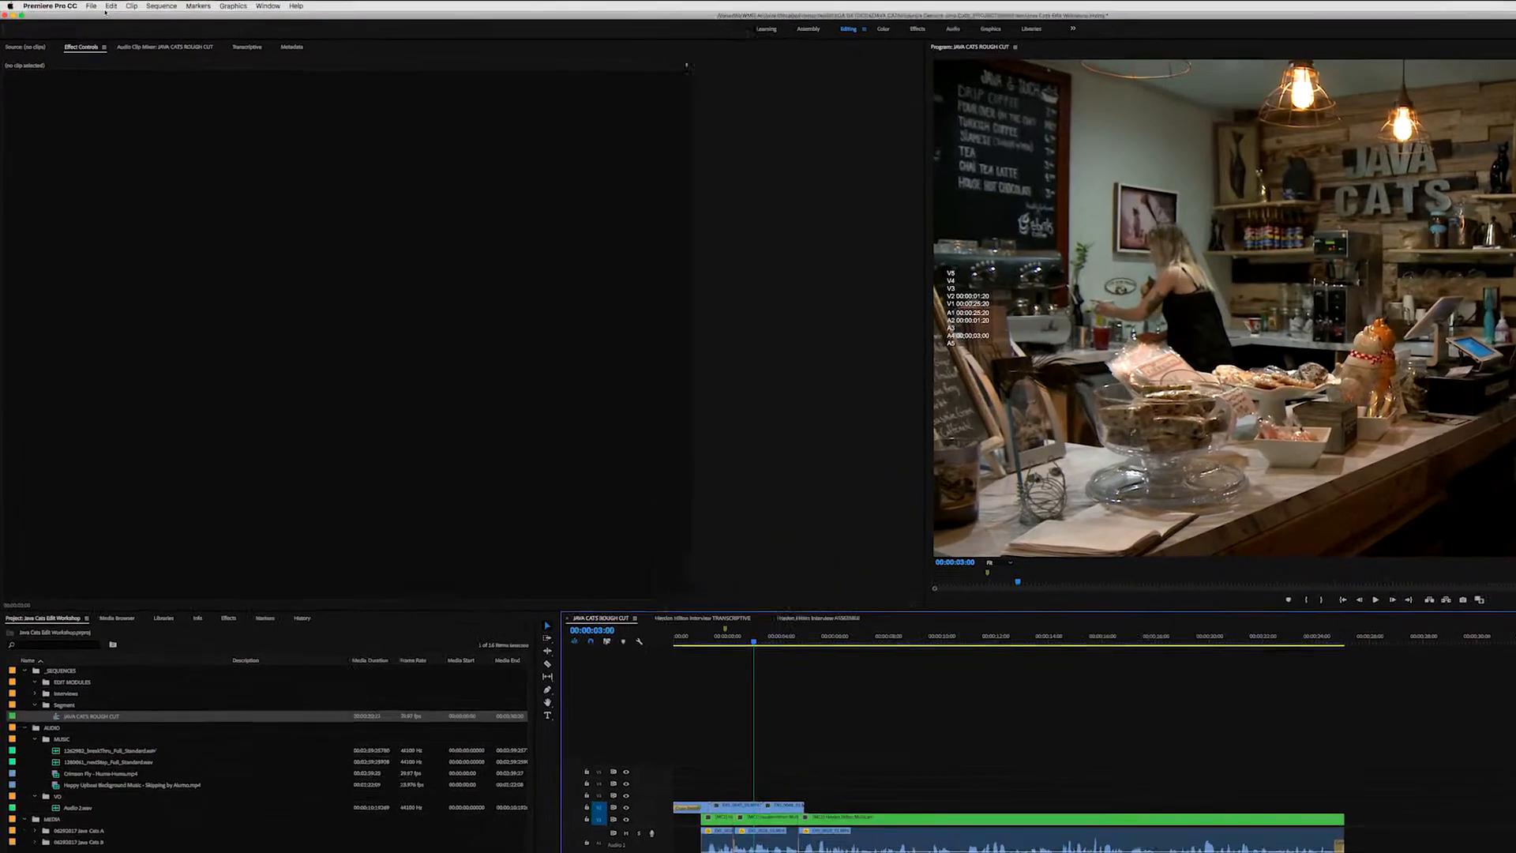
pyautogui.click(78, 4)
pyautogui.moveTo(203, 377)
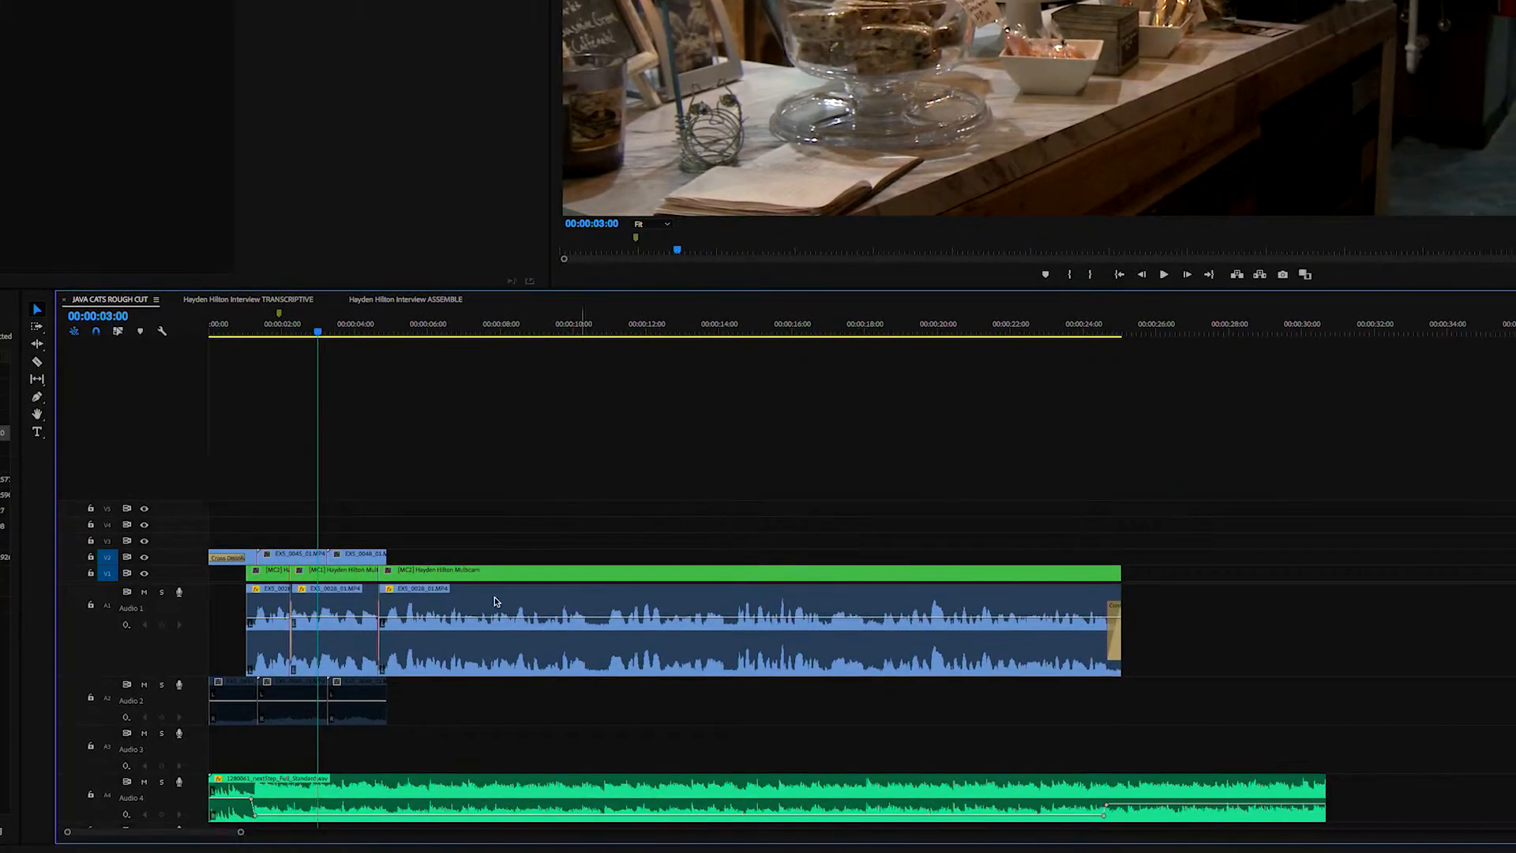
pyautogui.press('super+m')
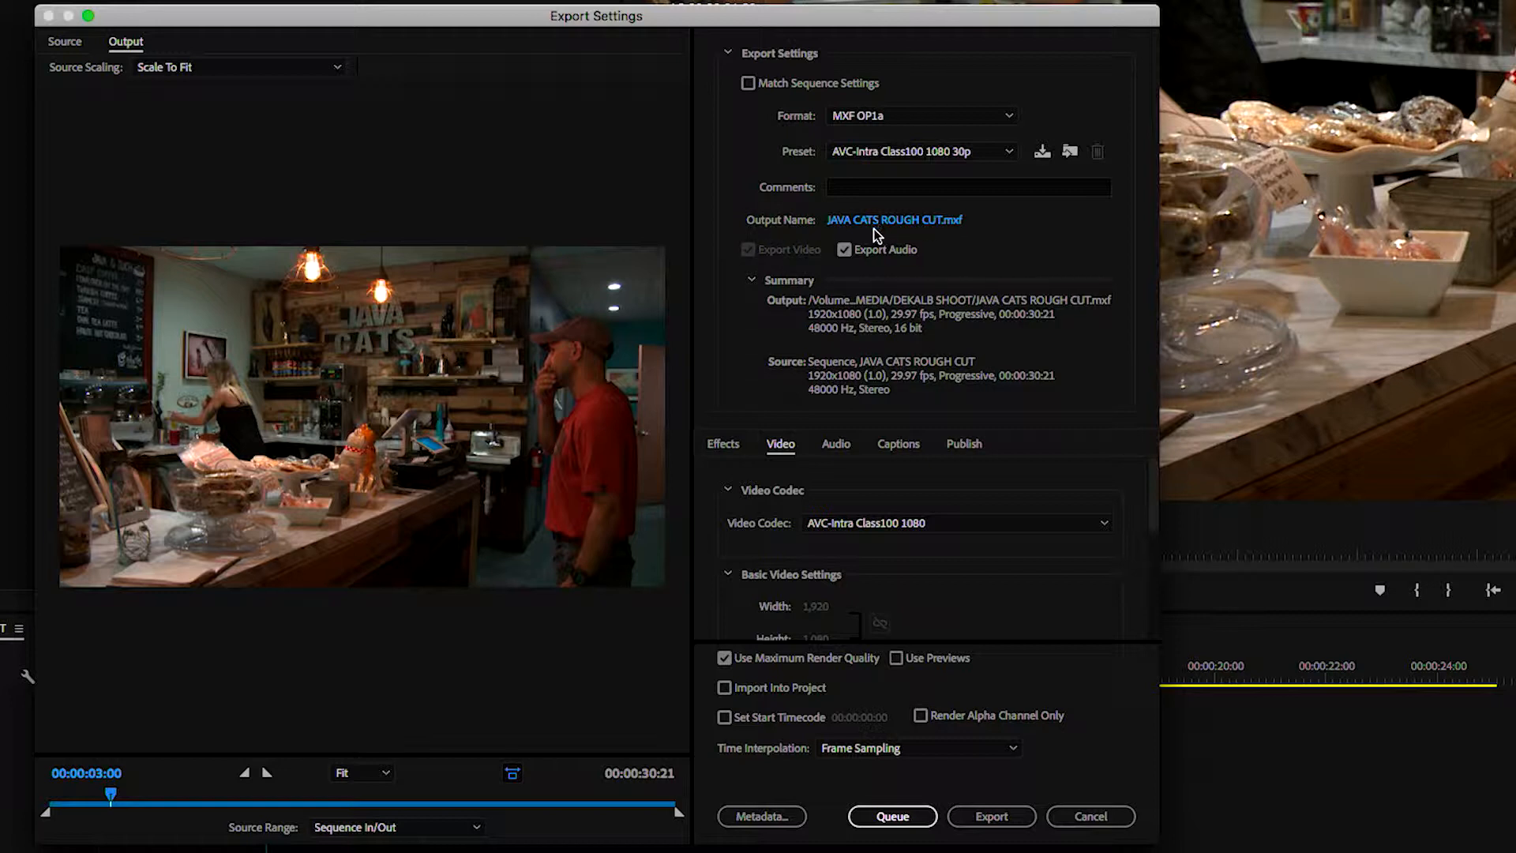
# Browse the output location to the Georgia Detours Java Cats folder on WMG Archive Storage and create a folder named RENDERS in it
pyautogui.click(927, 219)
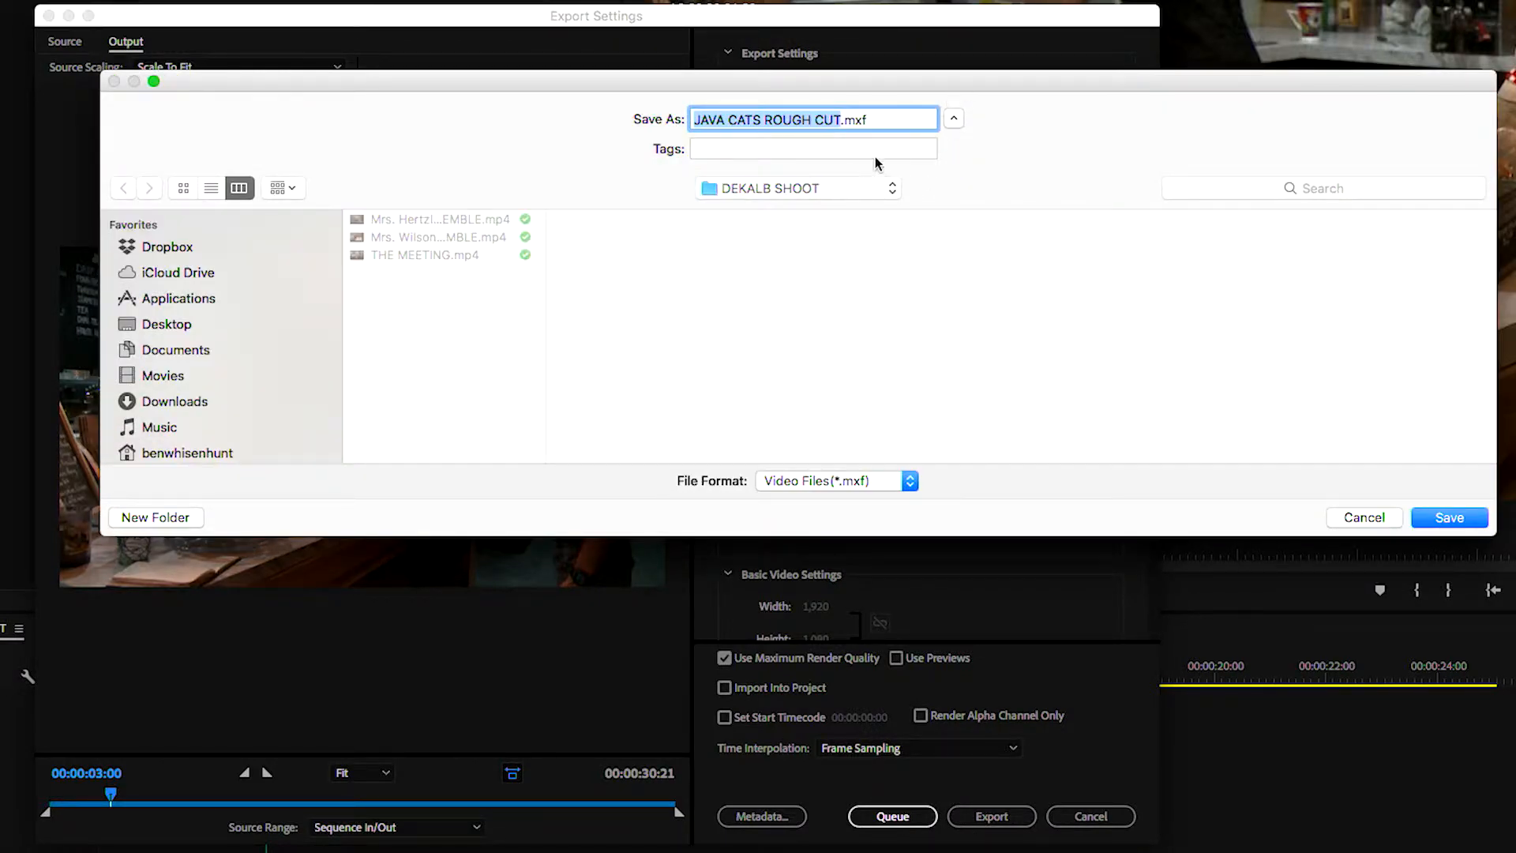
pyautogui.click(954, 119)
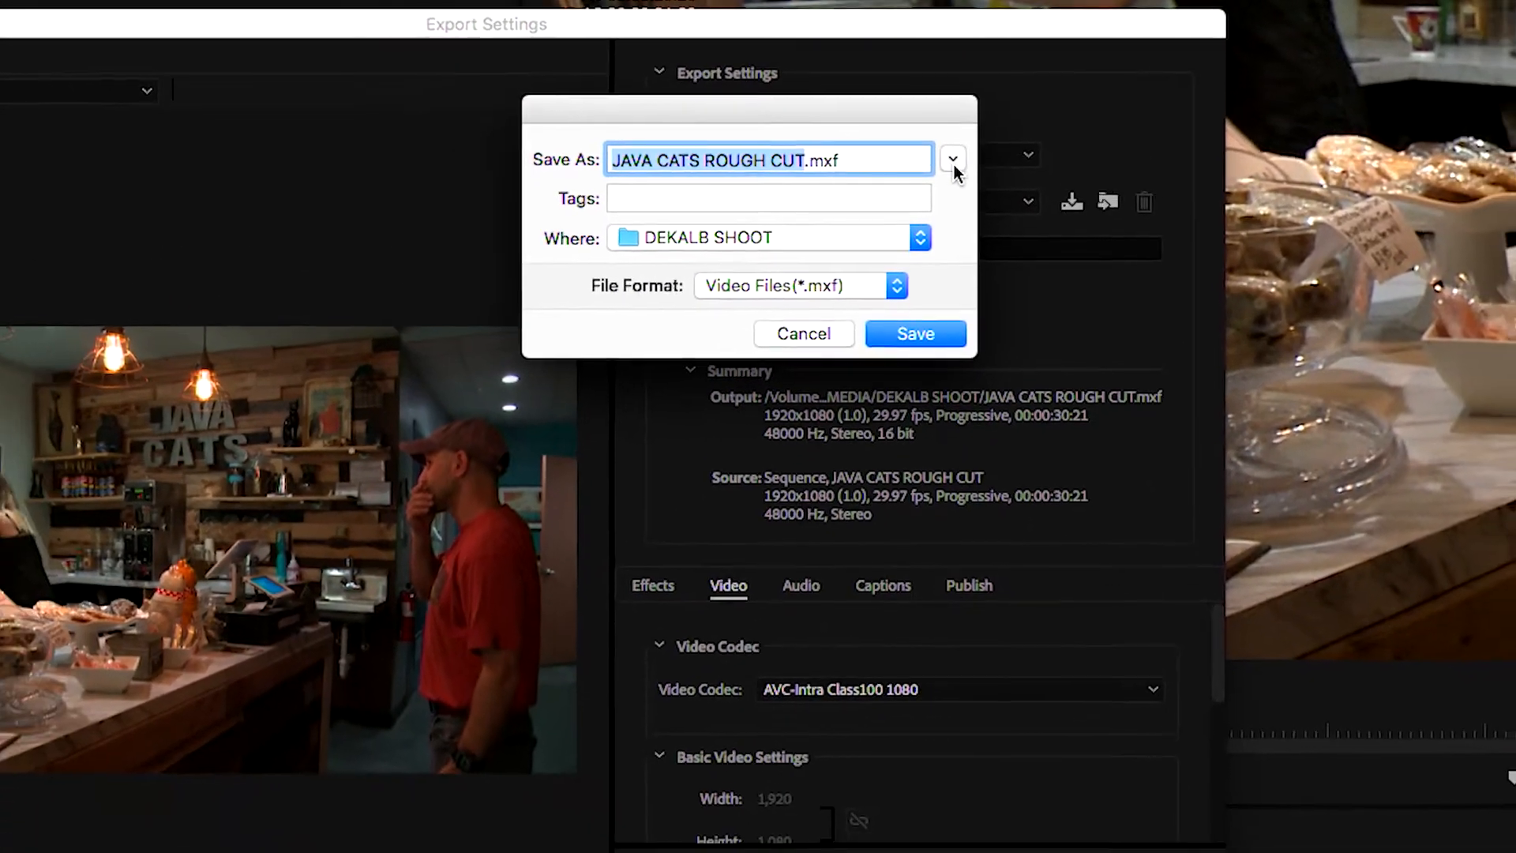
pyautogui.click(953, 162)
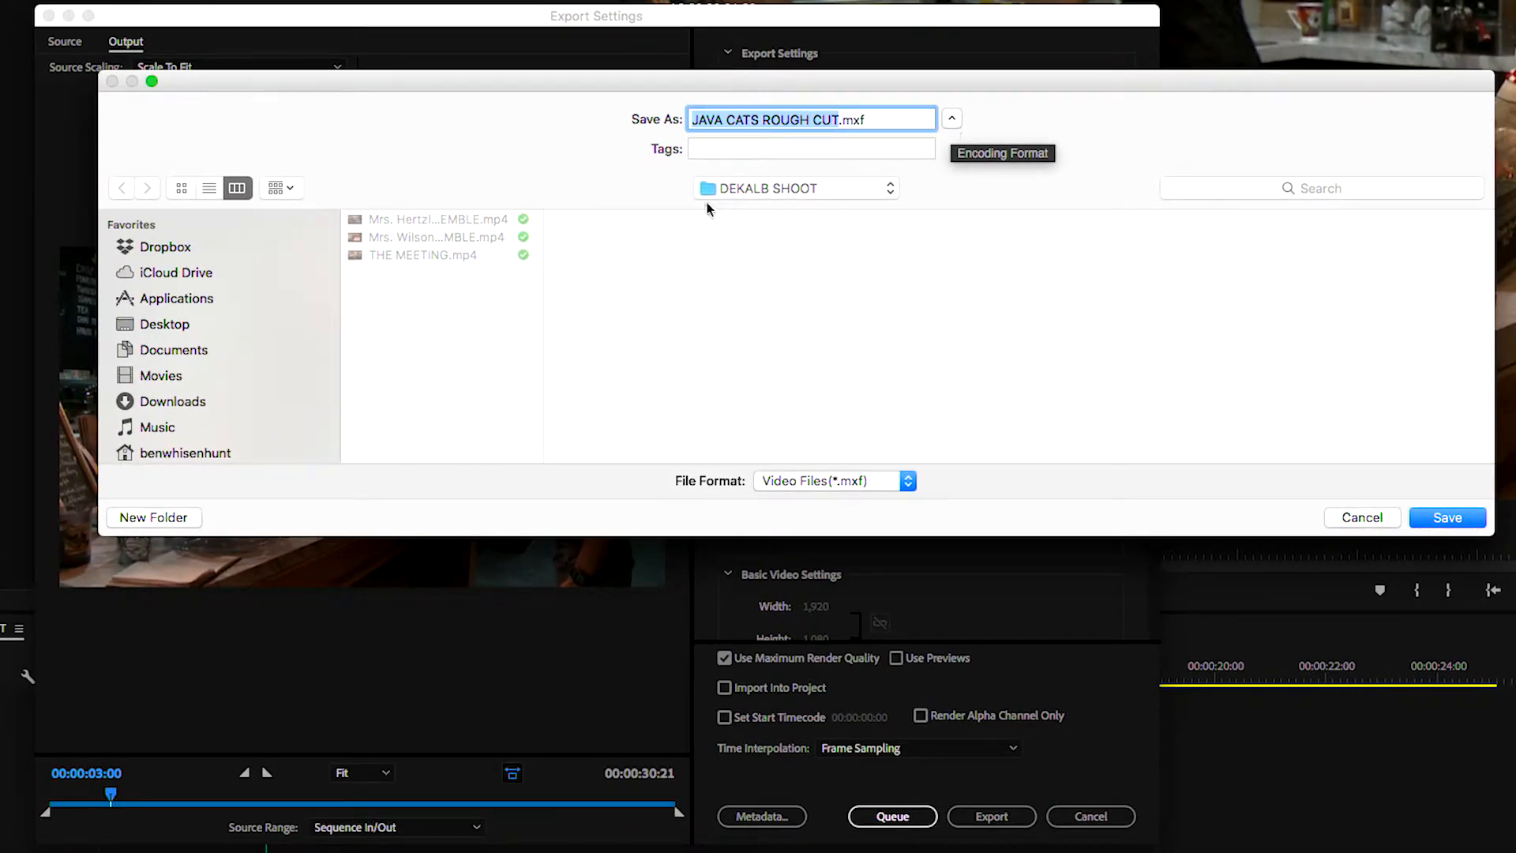
pyautogui.scroll(-2, 300, 319)
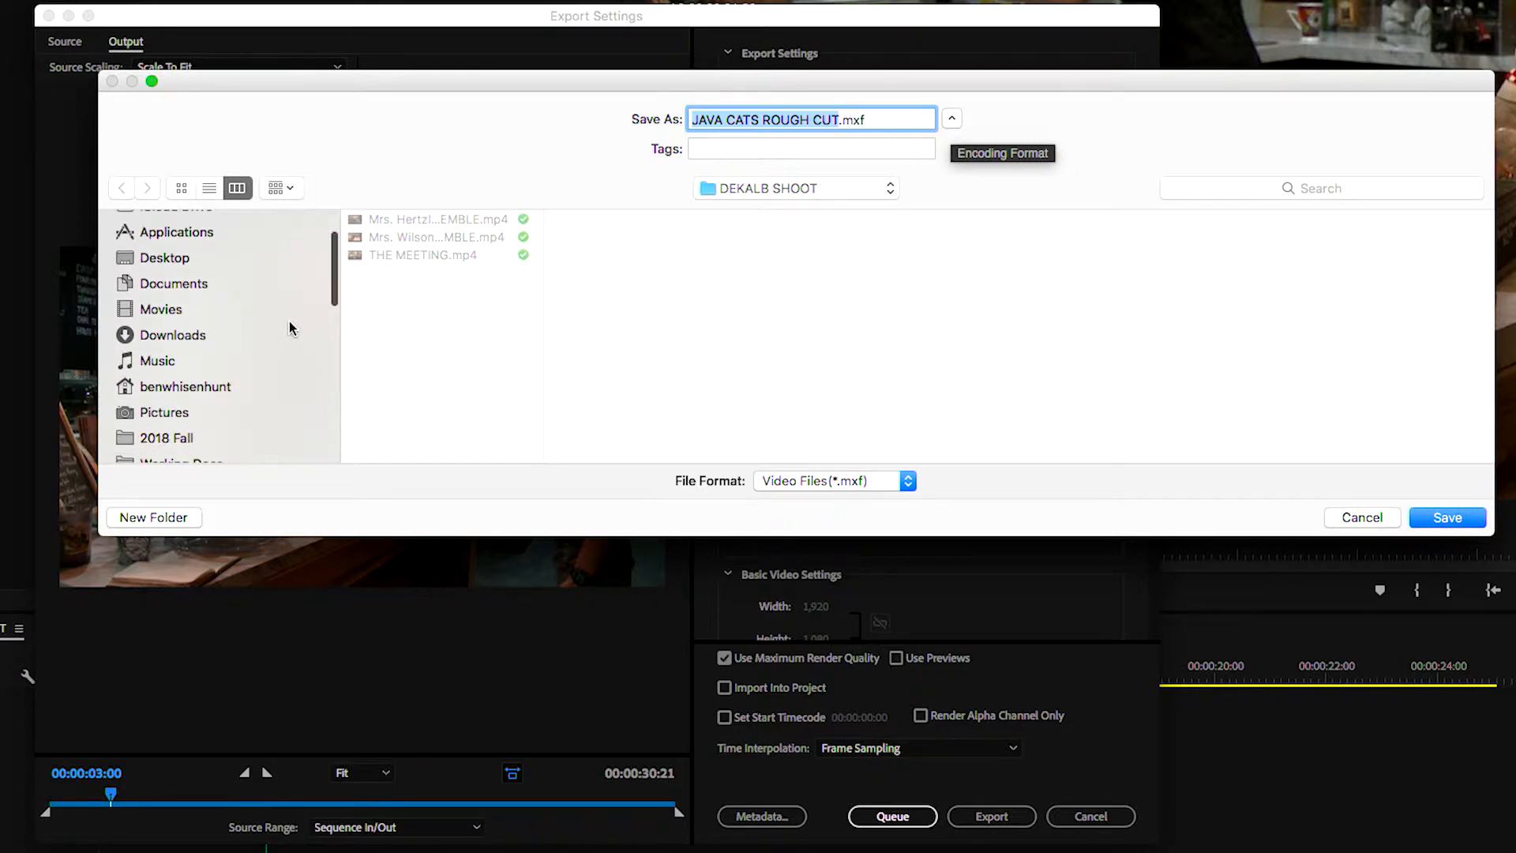
pyautogui.scroll(-4, 300, 324)
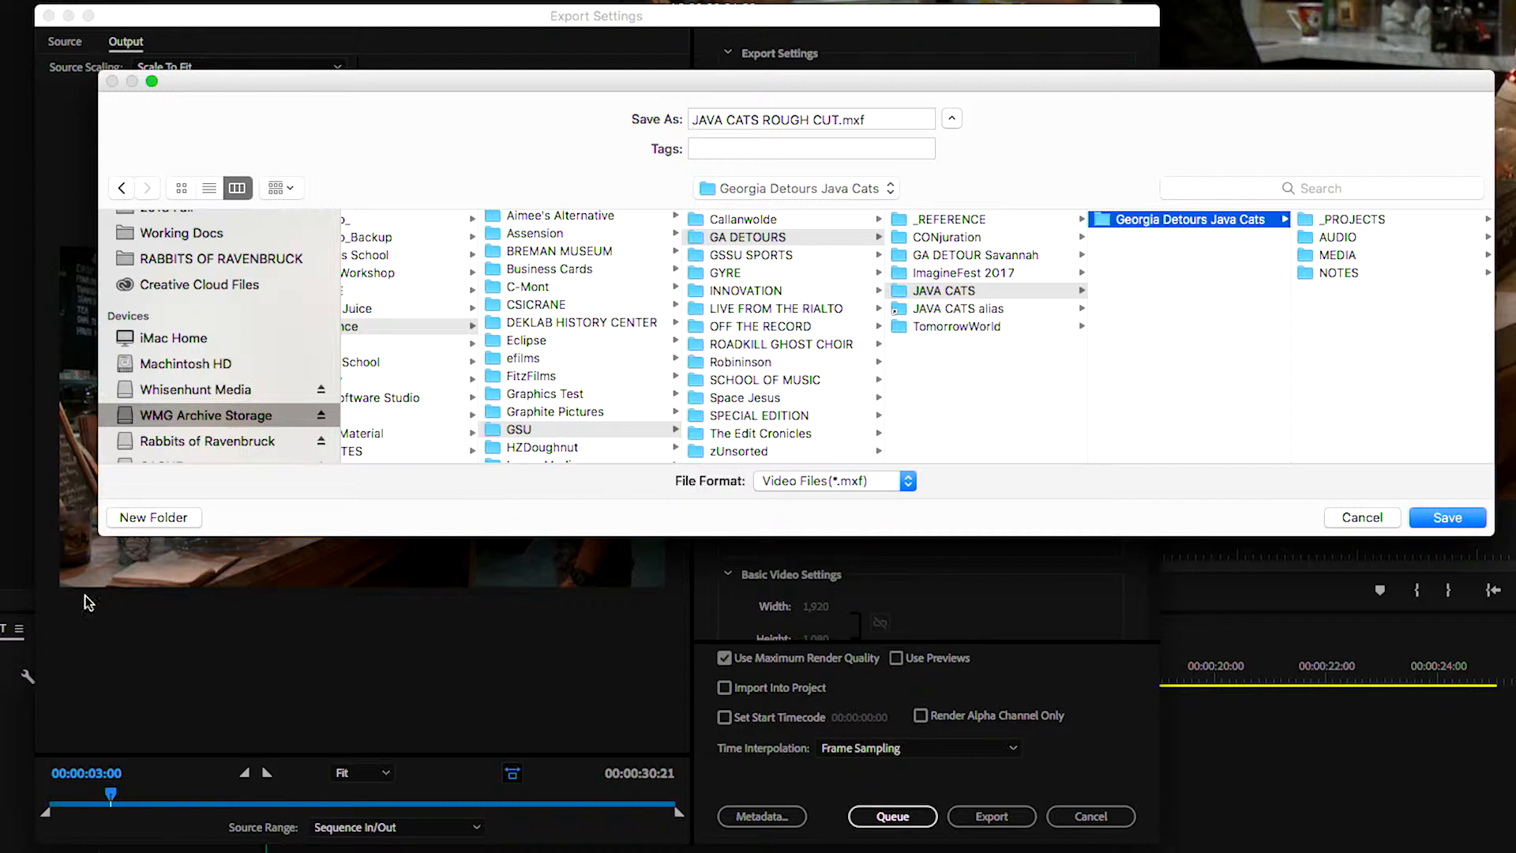
pyautogui.click(189, 518)
pyautogui.write('RENDERS')
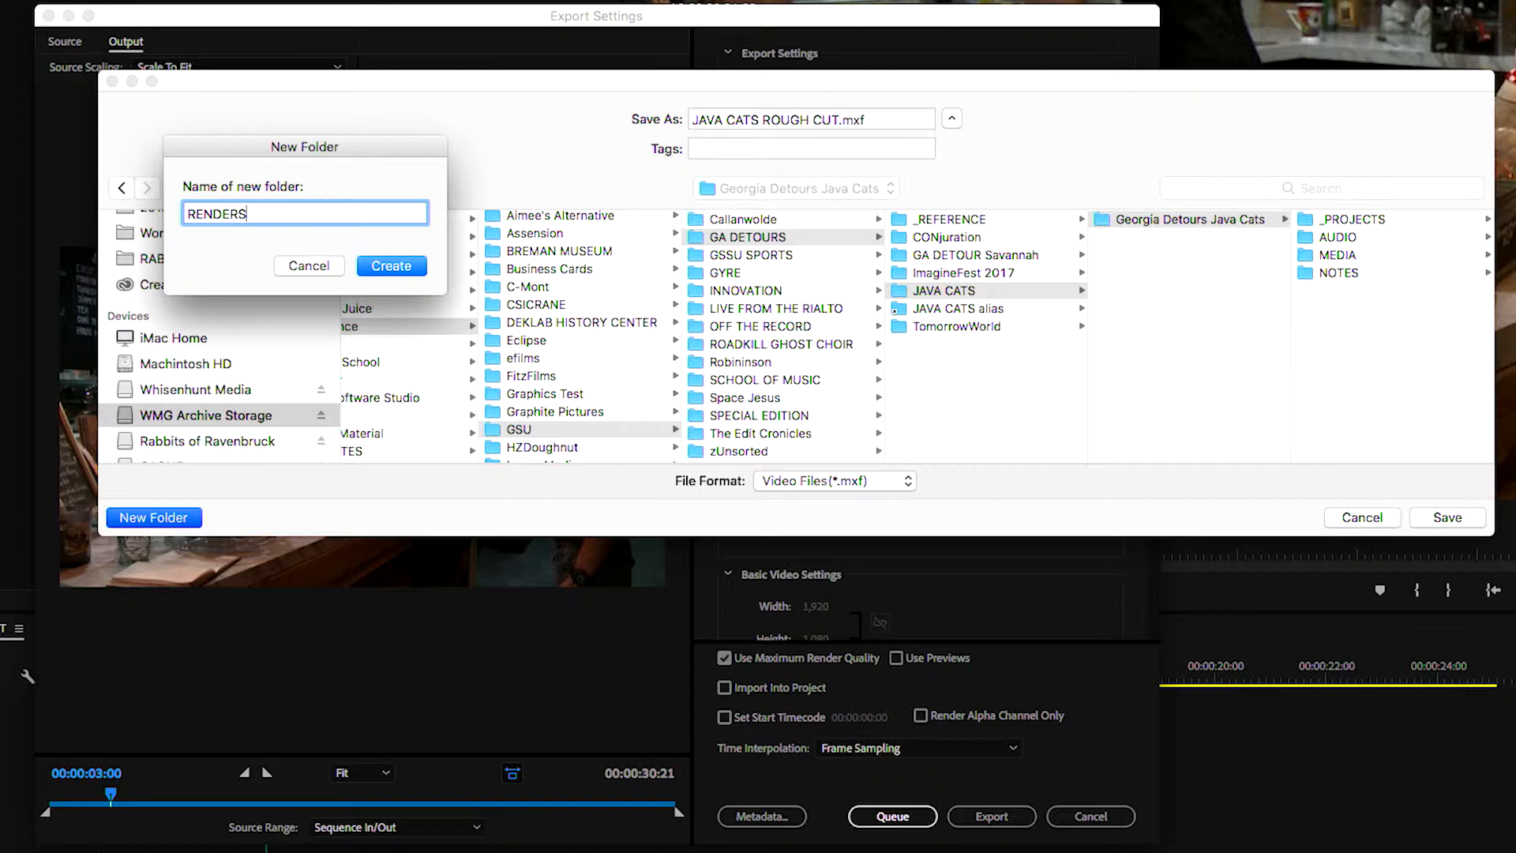
pyautogui.press('Return')
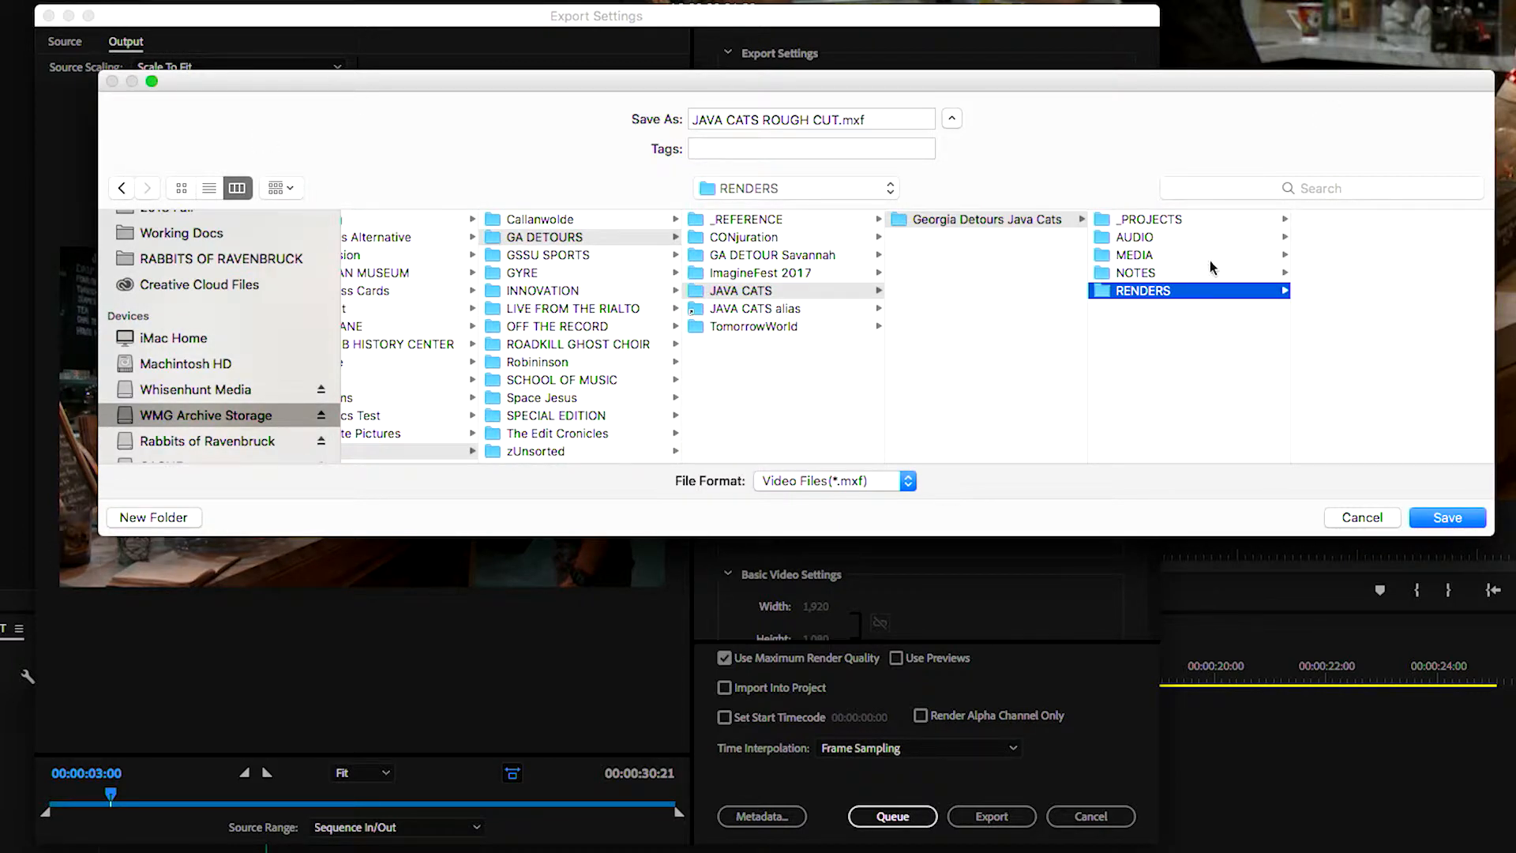
# Create a subfolder named TESTS inside the RENDERS folder
pyautogui.click(150, 517)
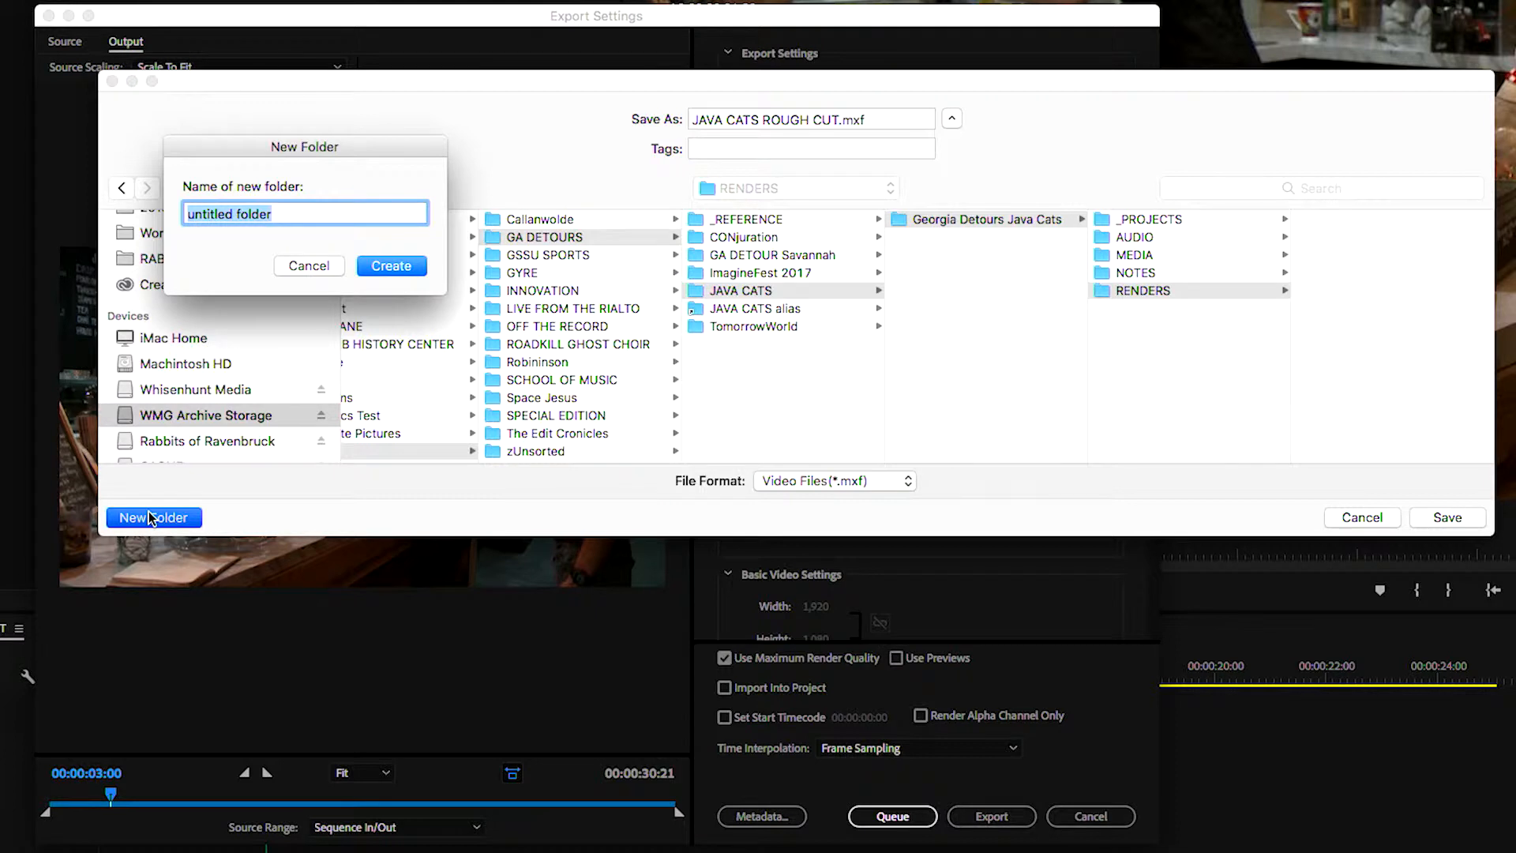
pyautogui.write('TESTS')
pyautogui.press('Return')
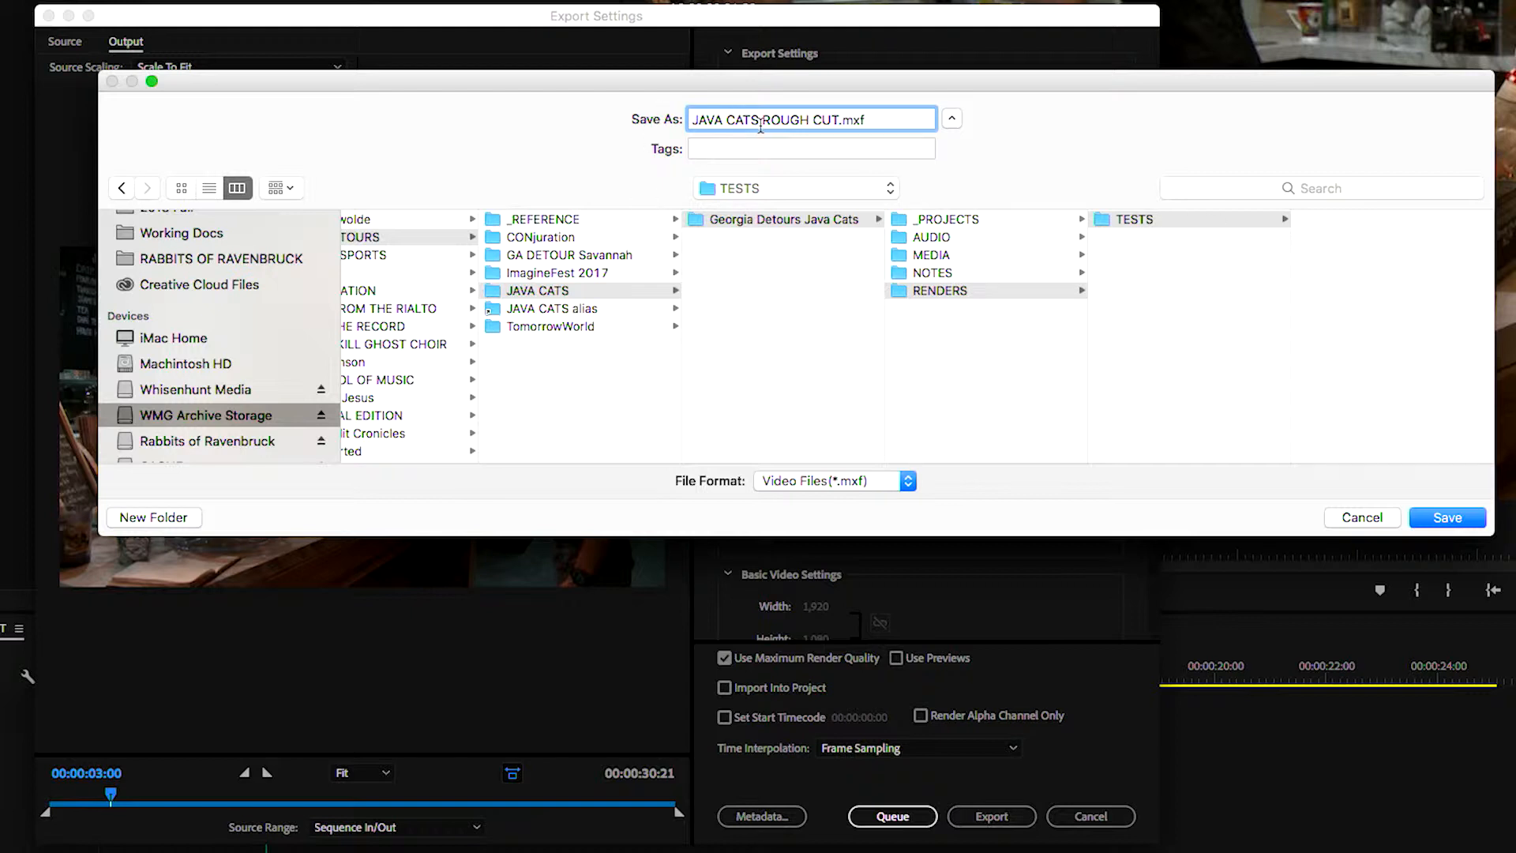
# Name the output file JAVA CATS ROUGH CUT 01.mxf and save it to the TESTS folder
pyautogui.click(835, 119)
pyautogui.press('Right')
pyautogui.press('Right')
pyautogui.write('01')
pyautogui.write(' FINAL')
pyautogui.press('BackSpace')
pyautogui.press('BackSpace')
pyautogui.press('BackSpace')
pyautogui.press('BackSpace')
pyautogui.press('BackSpace')
pyautogui.press('BackSpace')
pyautogui.click(1253, 219)
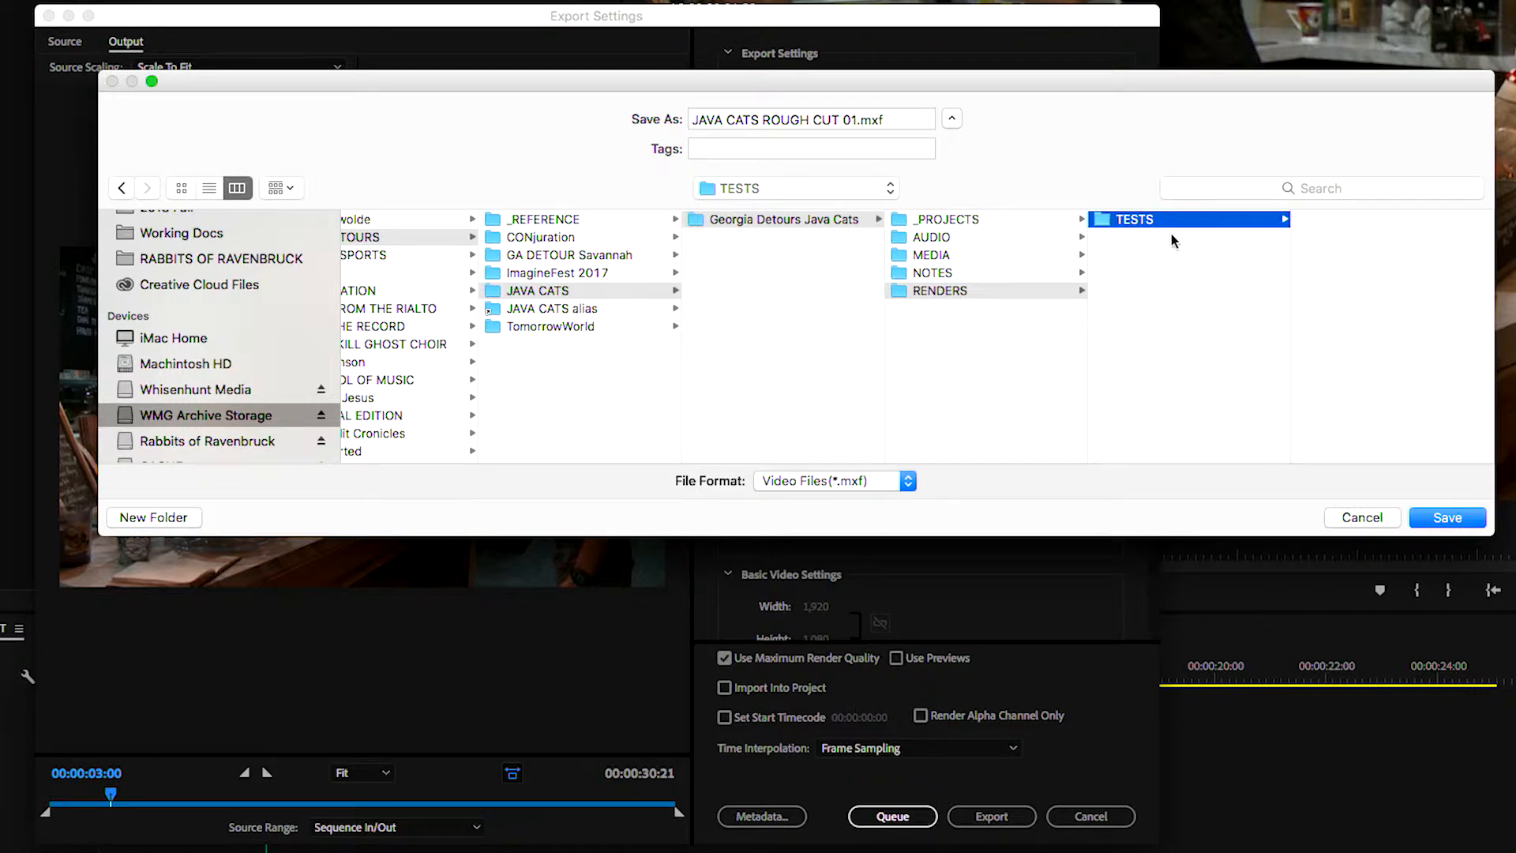
pyautogui.click(1452, 521)
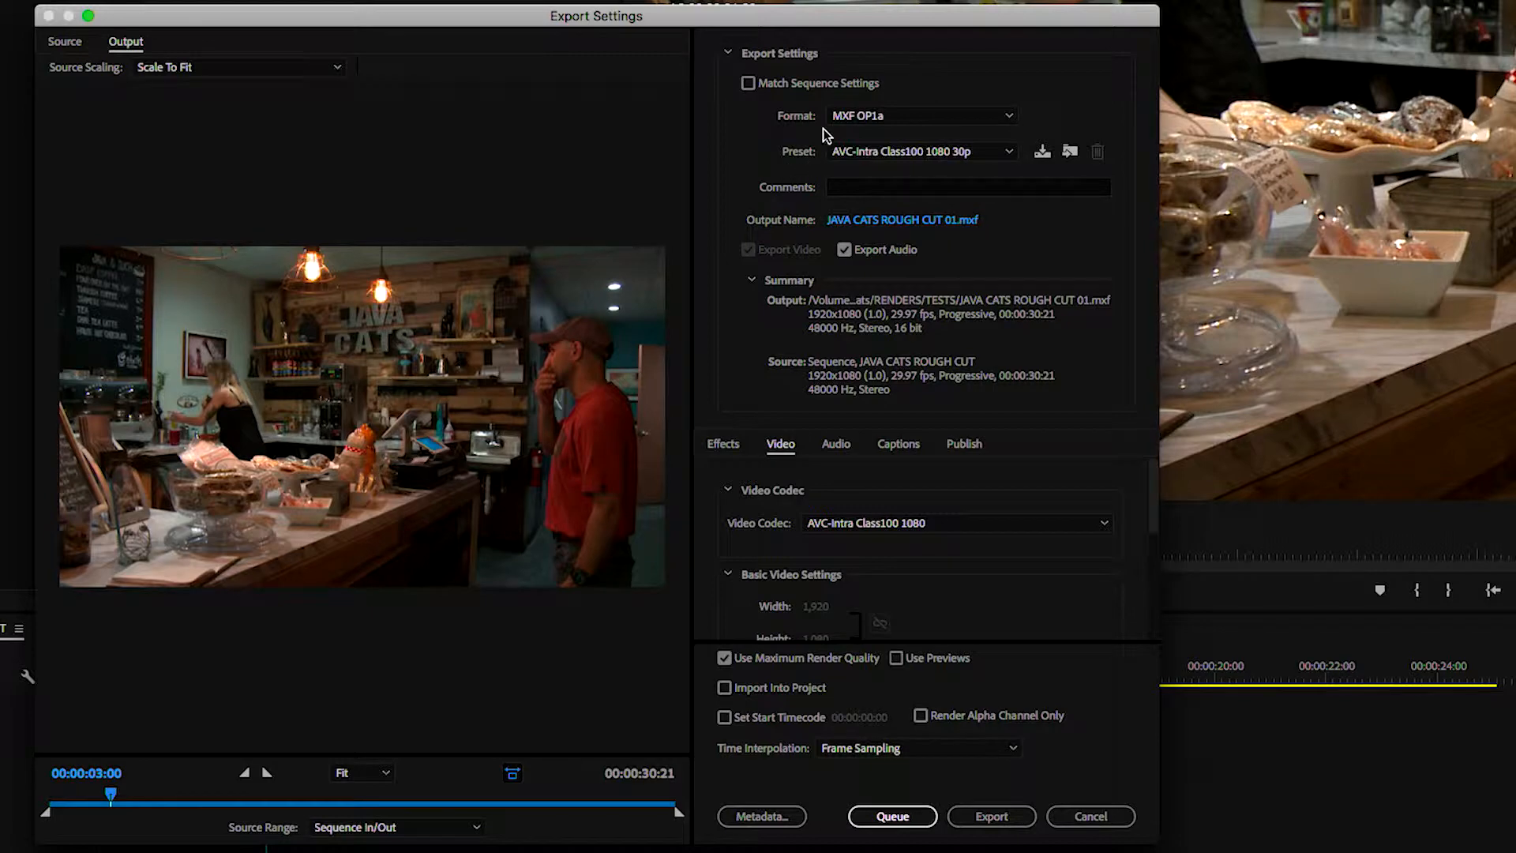
# Set the export format to H.264
pyautogui.click(883, 117)
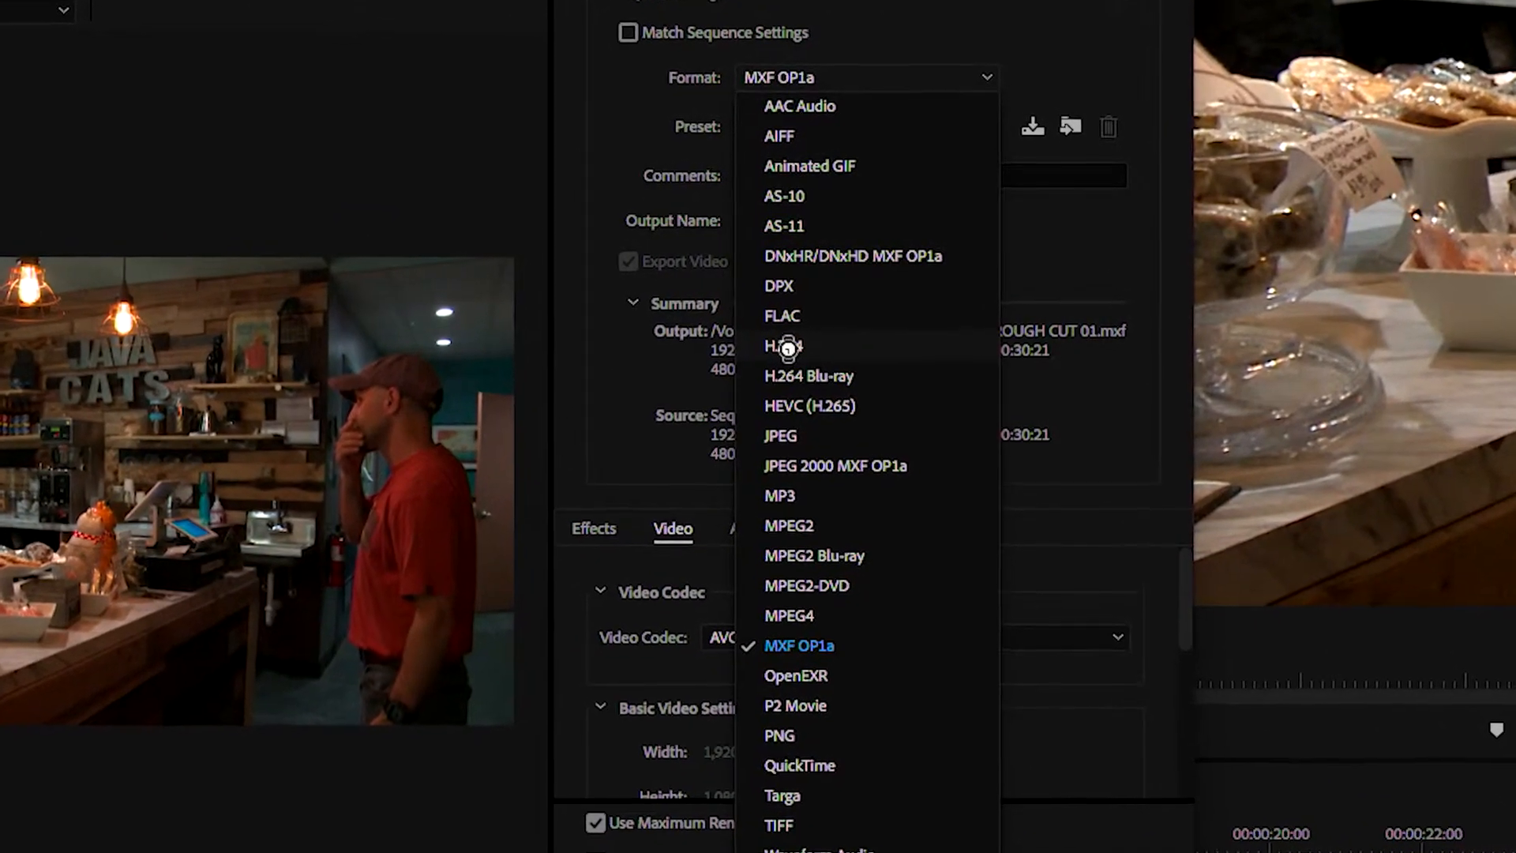
pyautogui.click(798, 343)
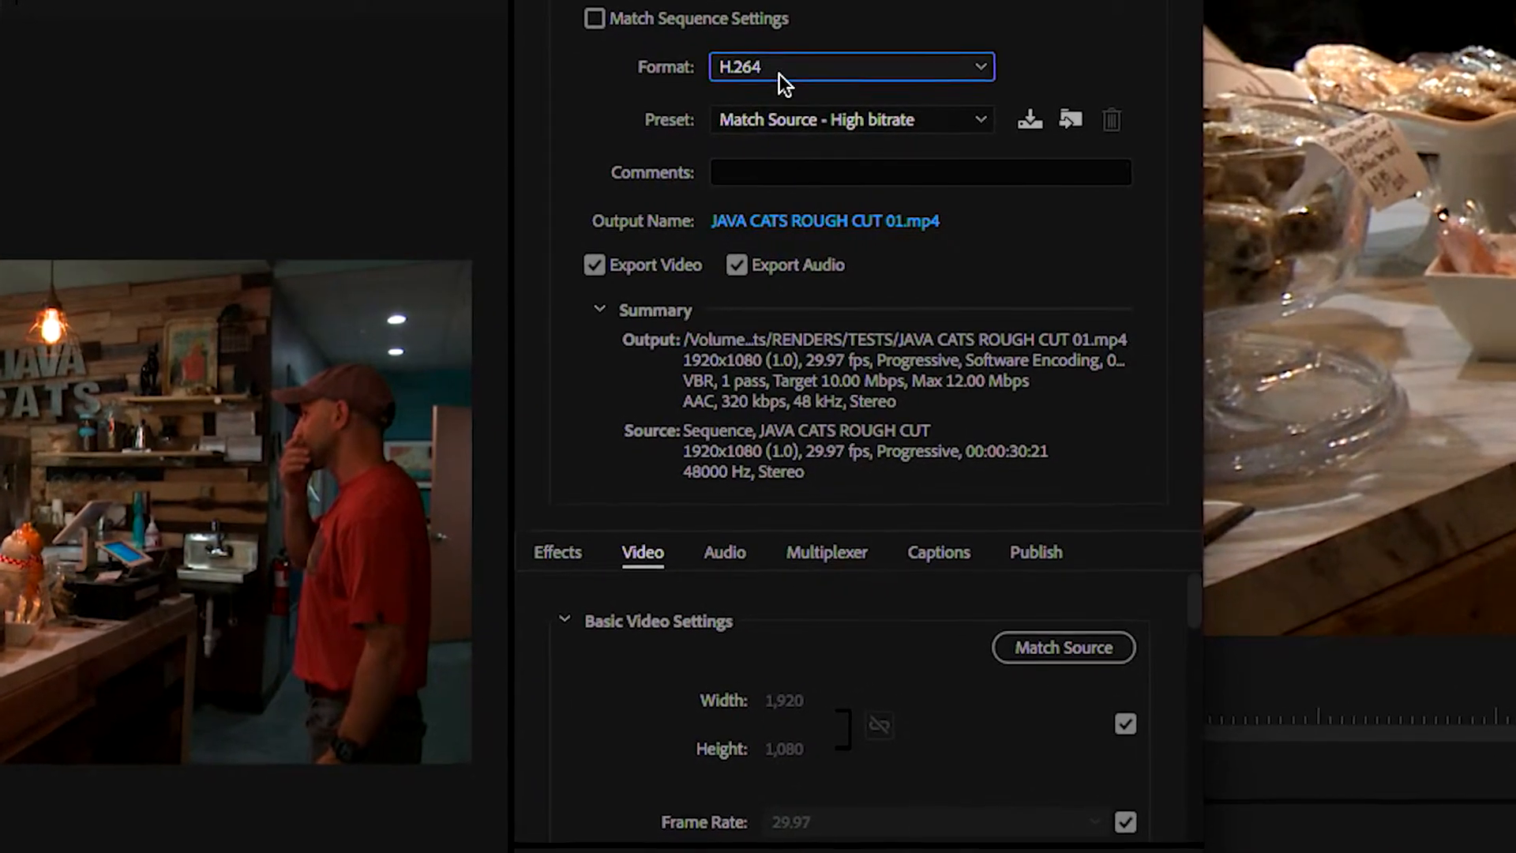
pyautogui.scroll(-12, 779, 76)
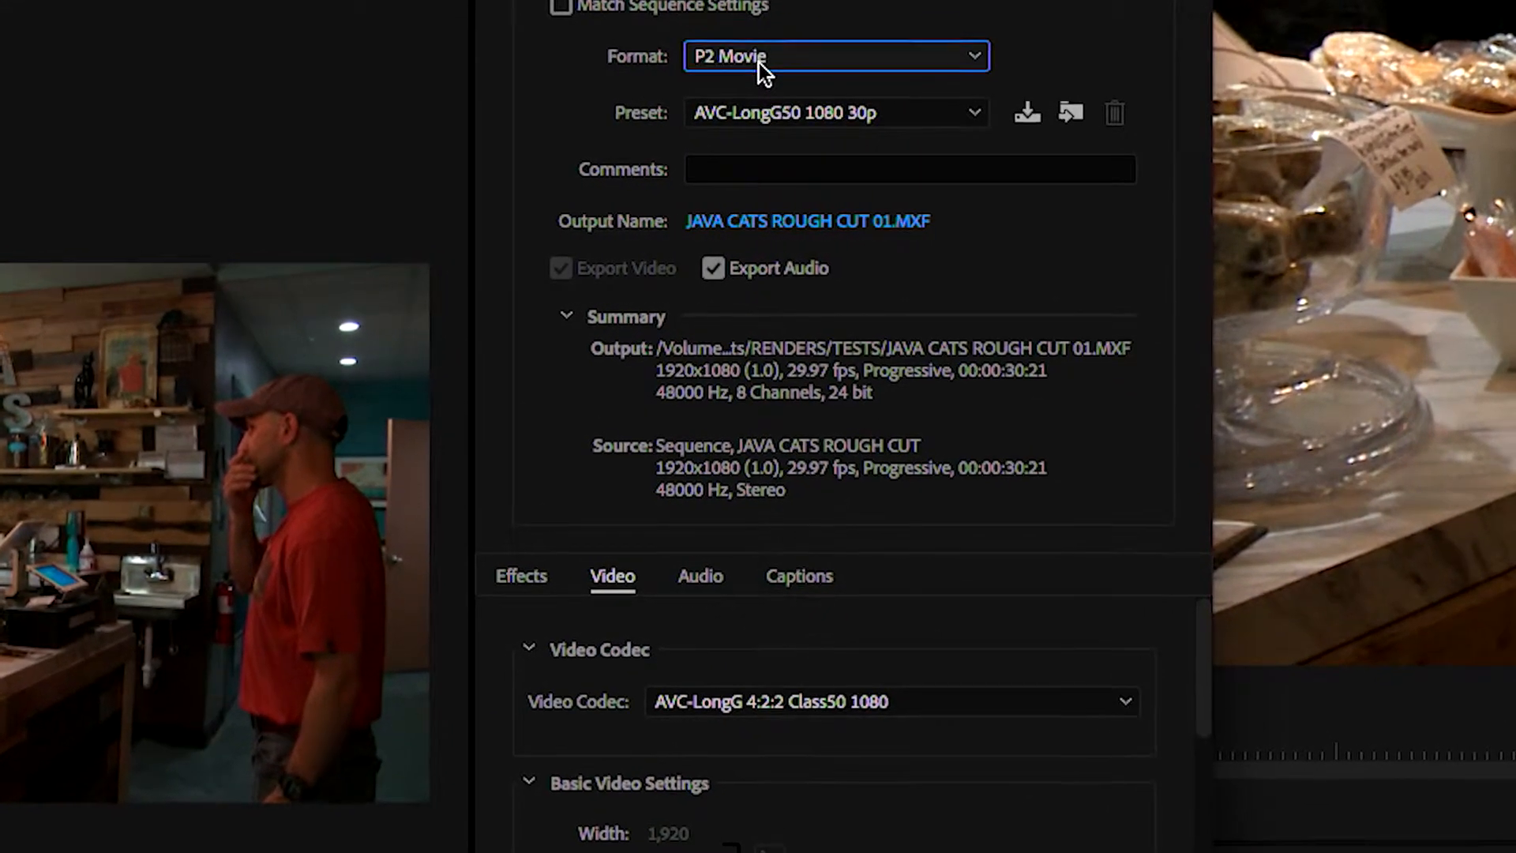
pyautogui.click(810, 52)
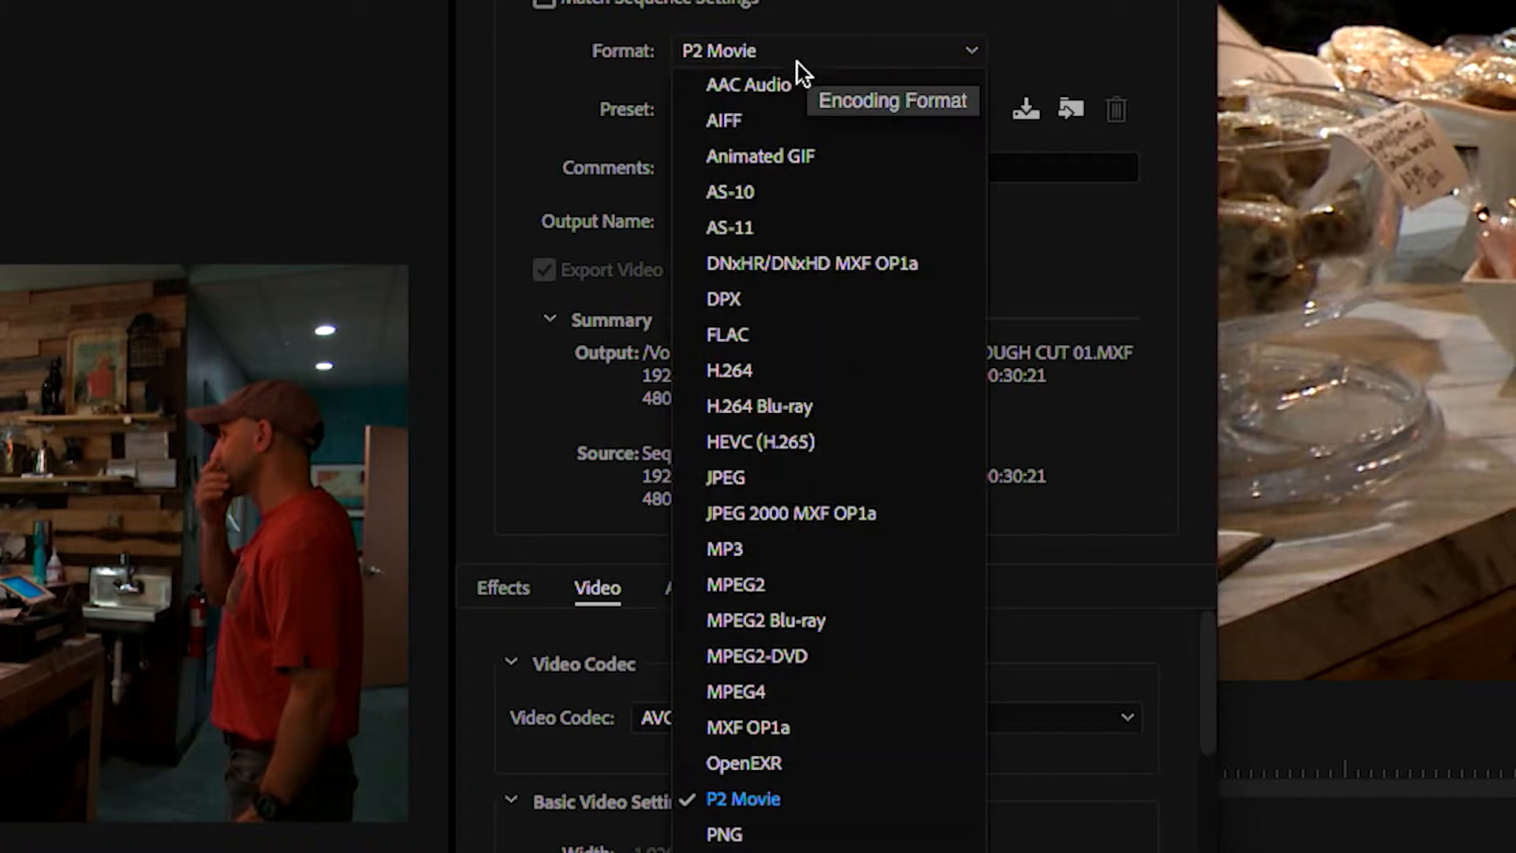
pyautogui.click(747, 372)
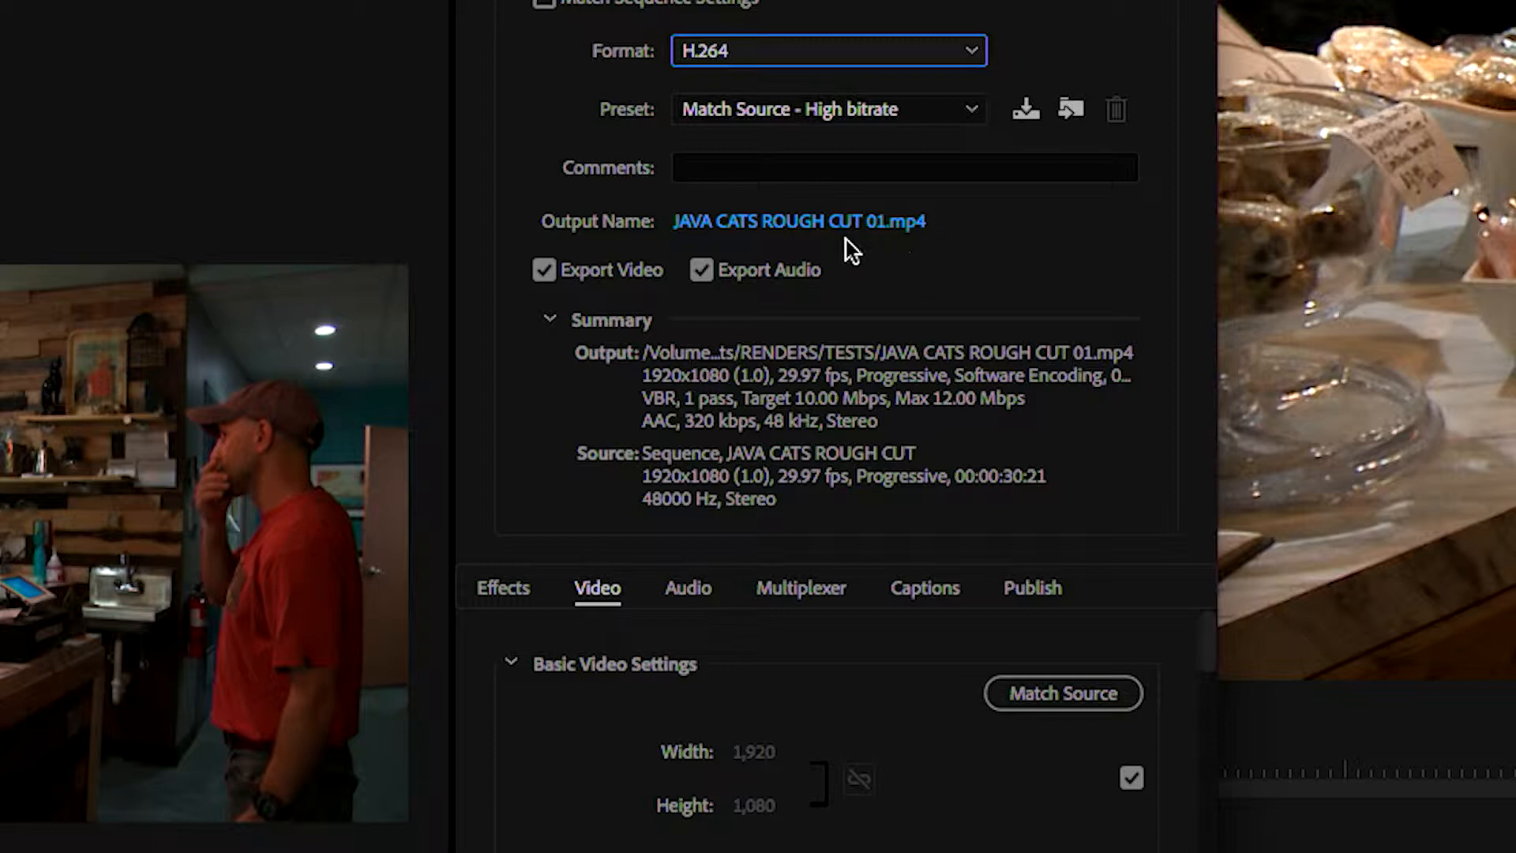
# Apply the YouTube 720p HD preset and enable both Use Maximum Render Quality and Render at Maximum Depth
pyautogui.click(878, 113)
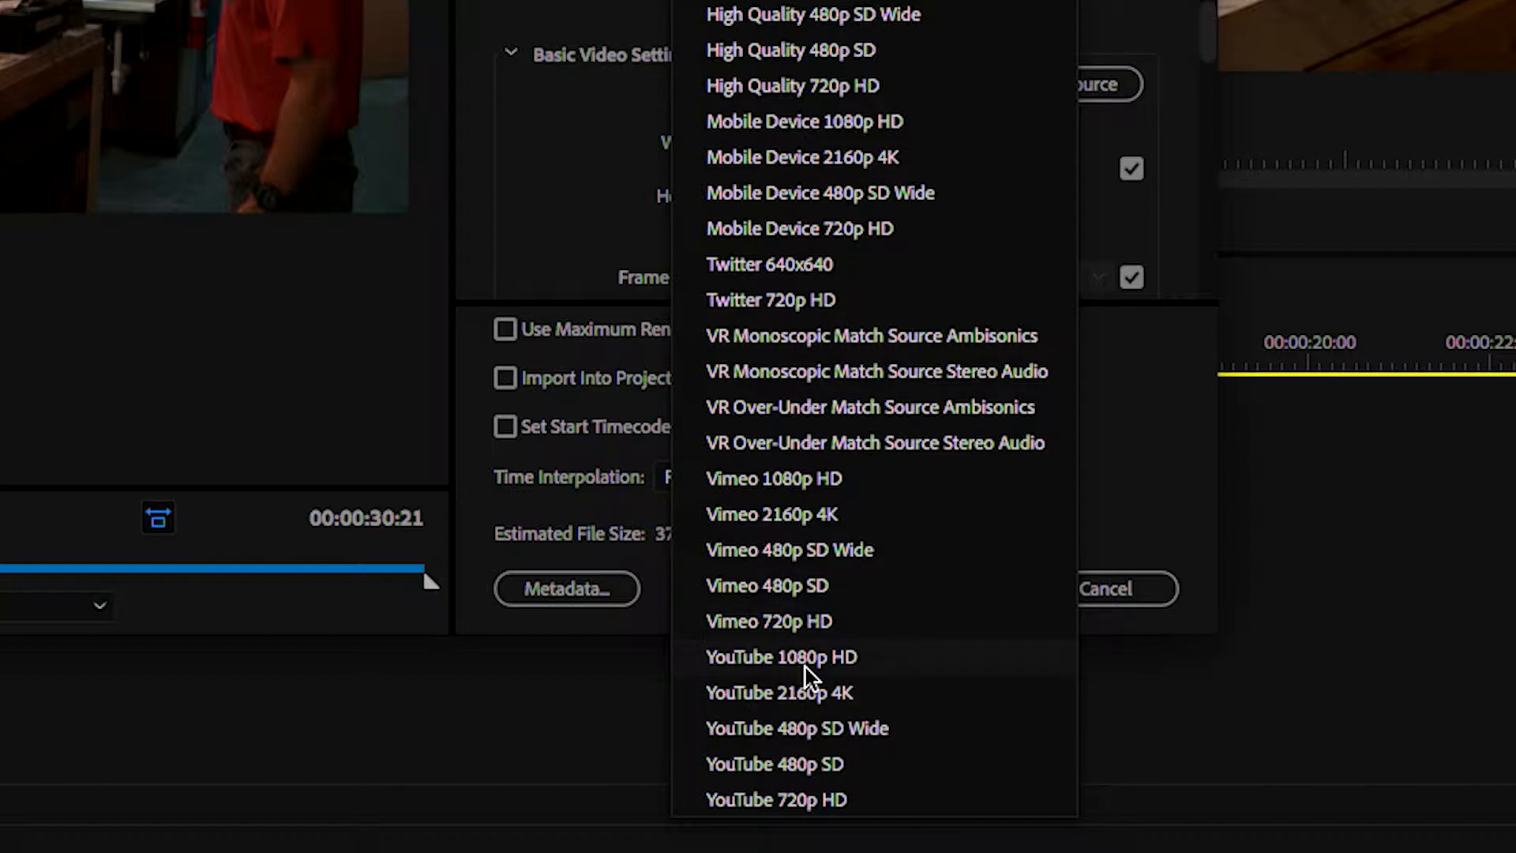
pyautogui.click(755, 797)
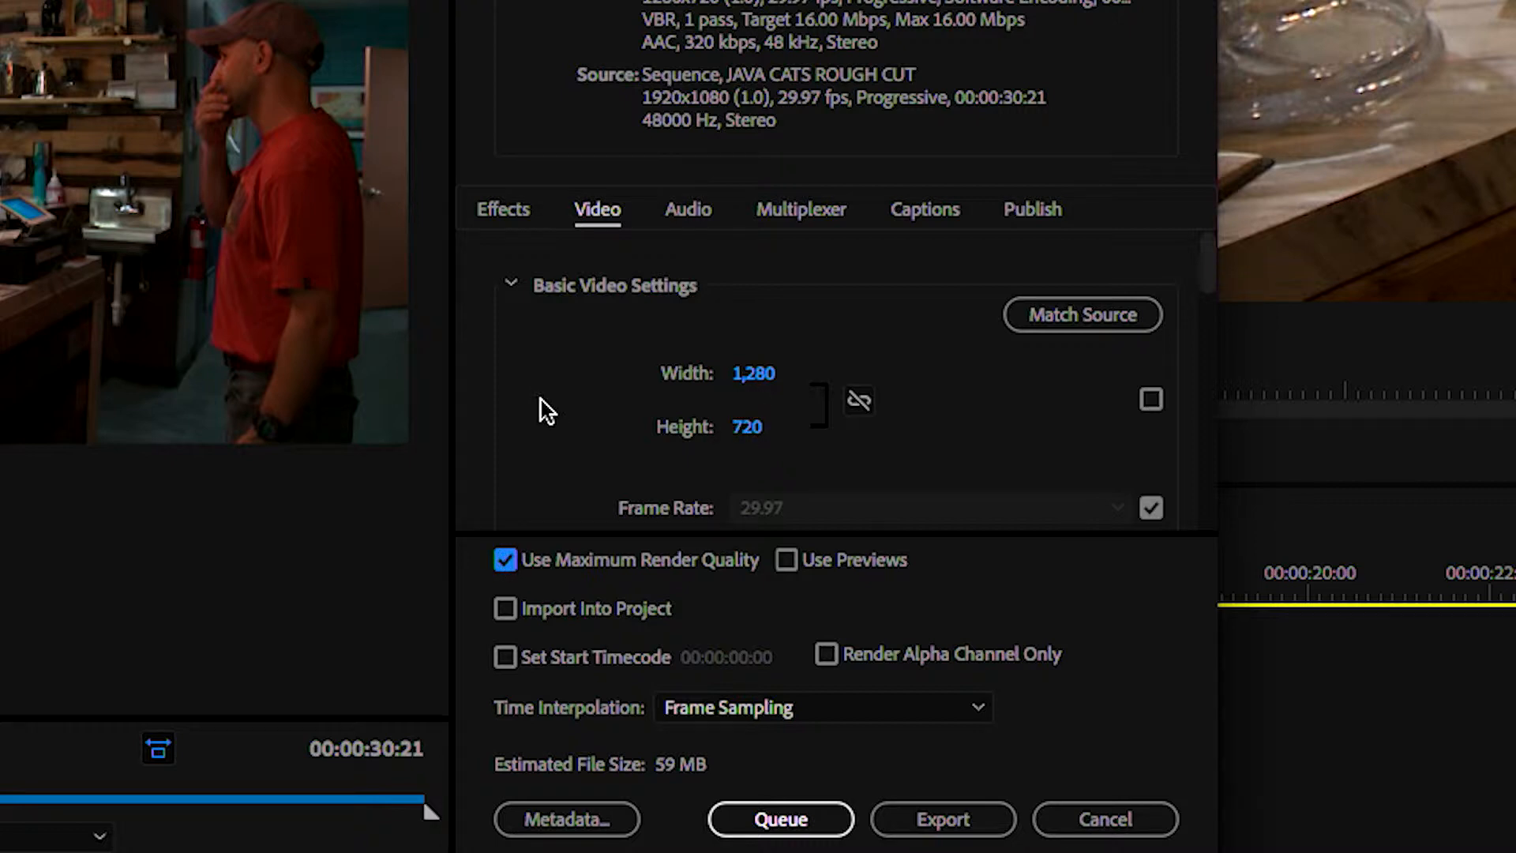
pyautogui.scroll(-3, 540, 402)
pyautogui.scroll(-3, 687, 438)
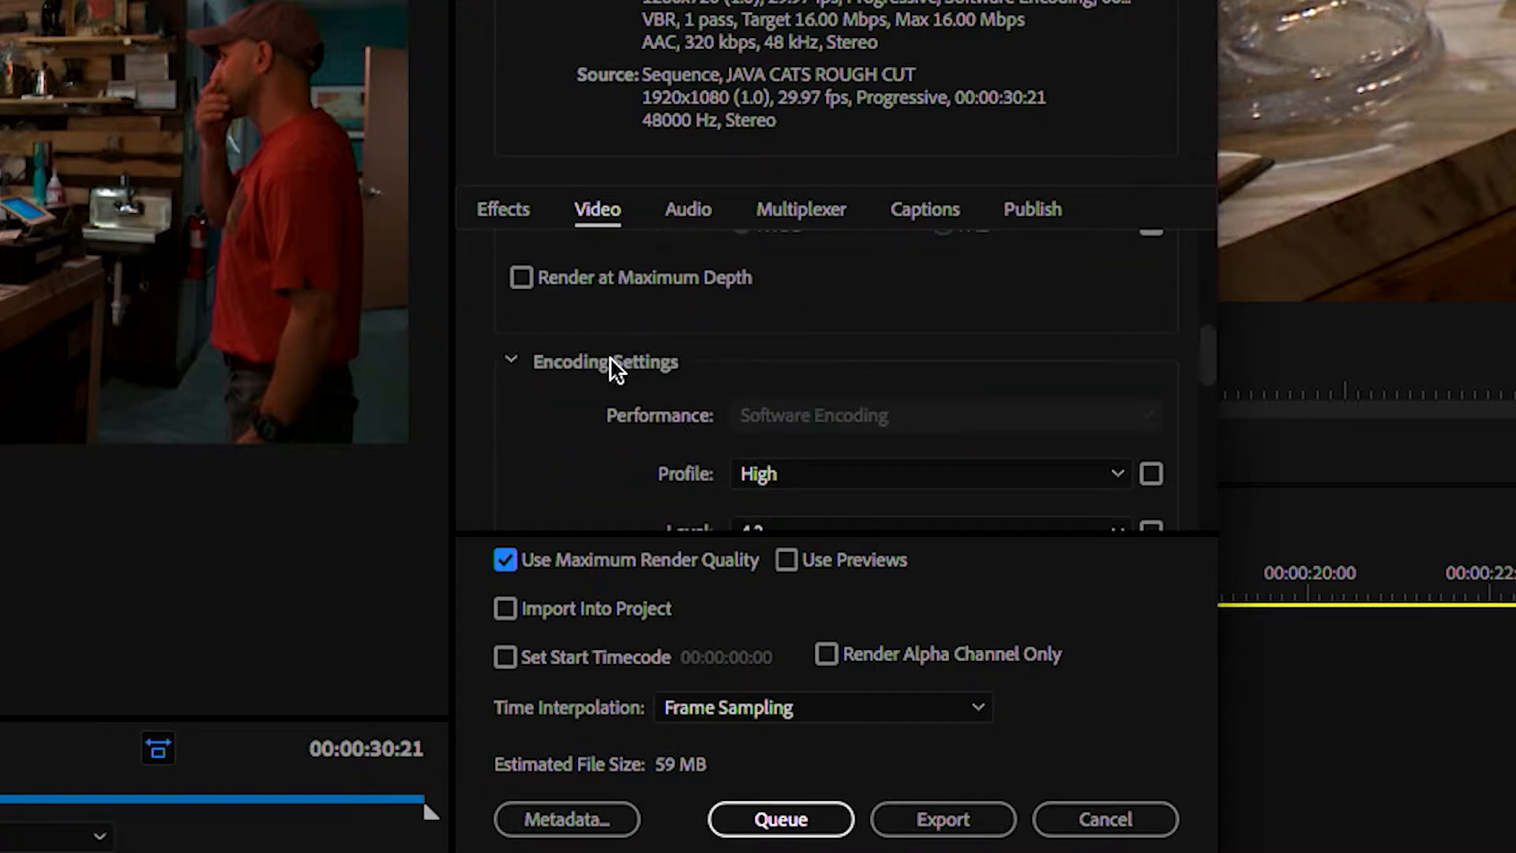
pyautogui.scroll(1, 524, 336)
pyautogui.click(521, 327)
pyautogui.scroll(-2, 534, 391)
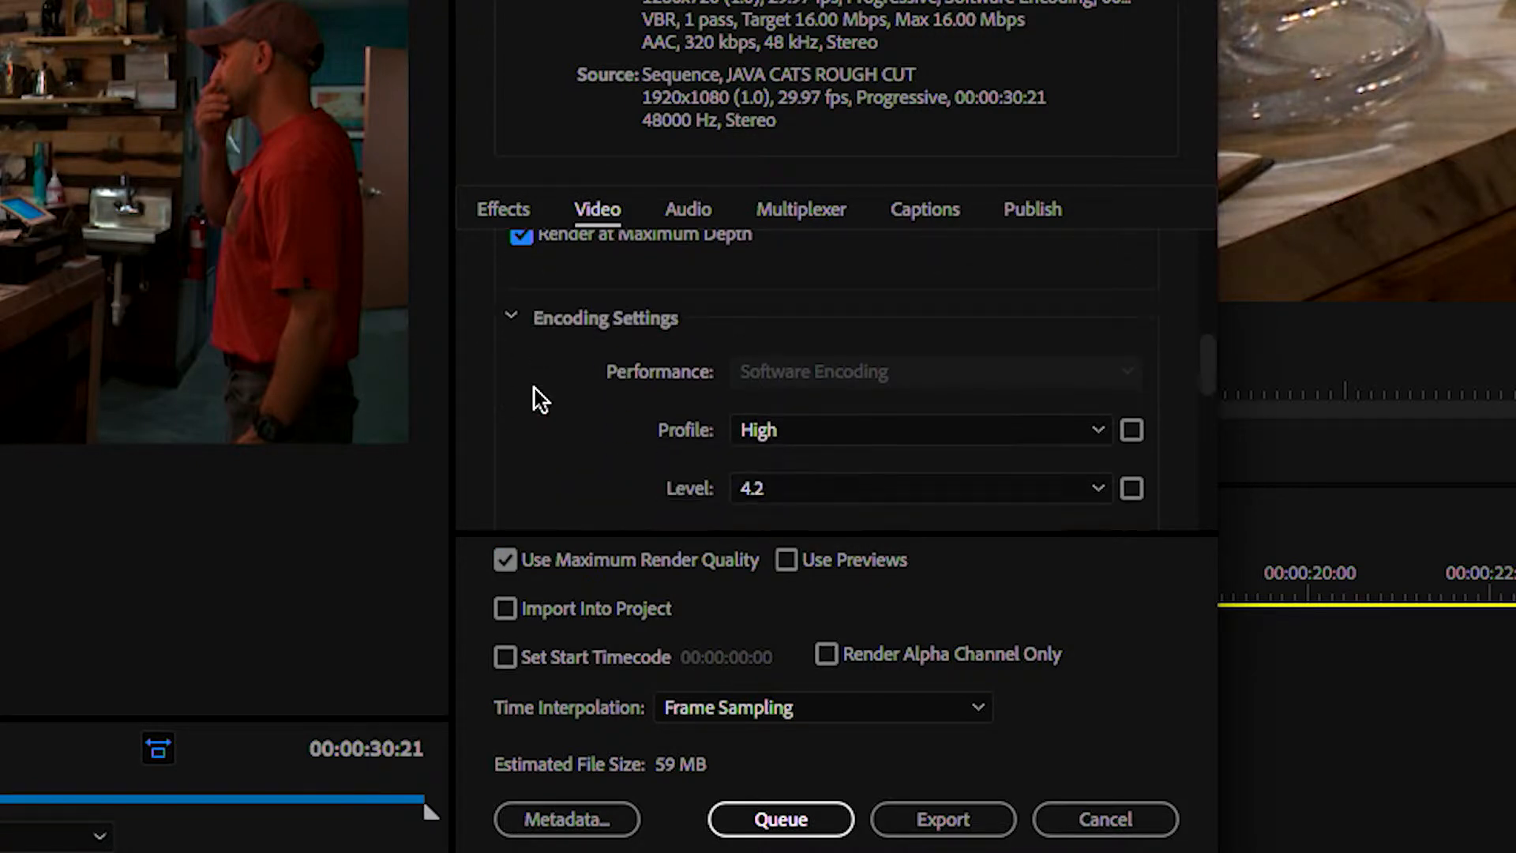
# Set the bitrate encoding to VBR, 2 pass and the target bitrate to 10 Mbps
pyautogui.scroll(-2, 681, 477)
pyautogui.scroll(-3, 631, 376)
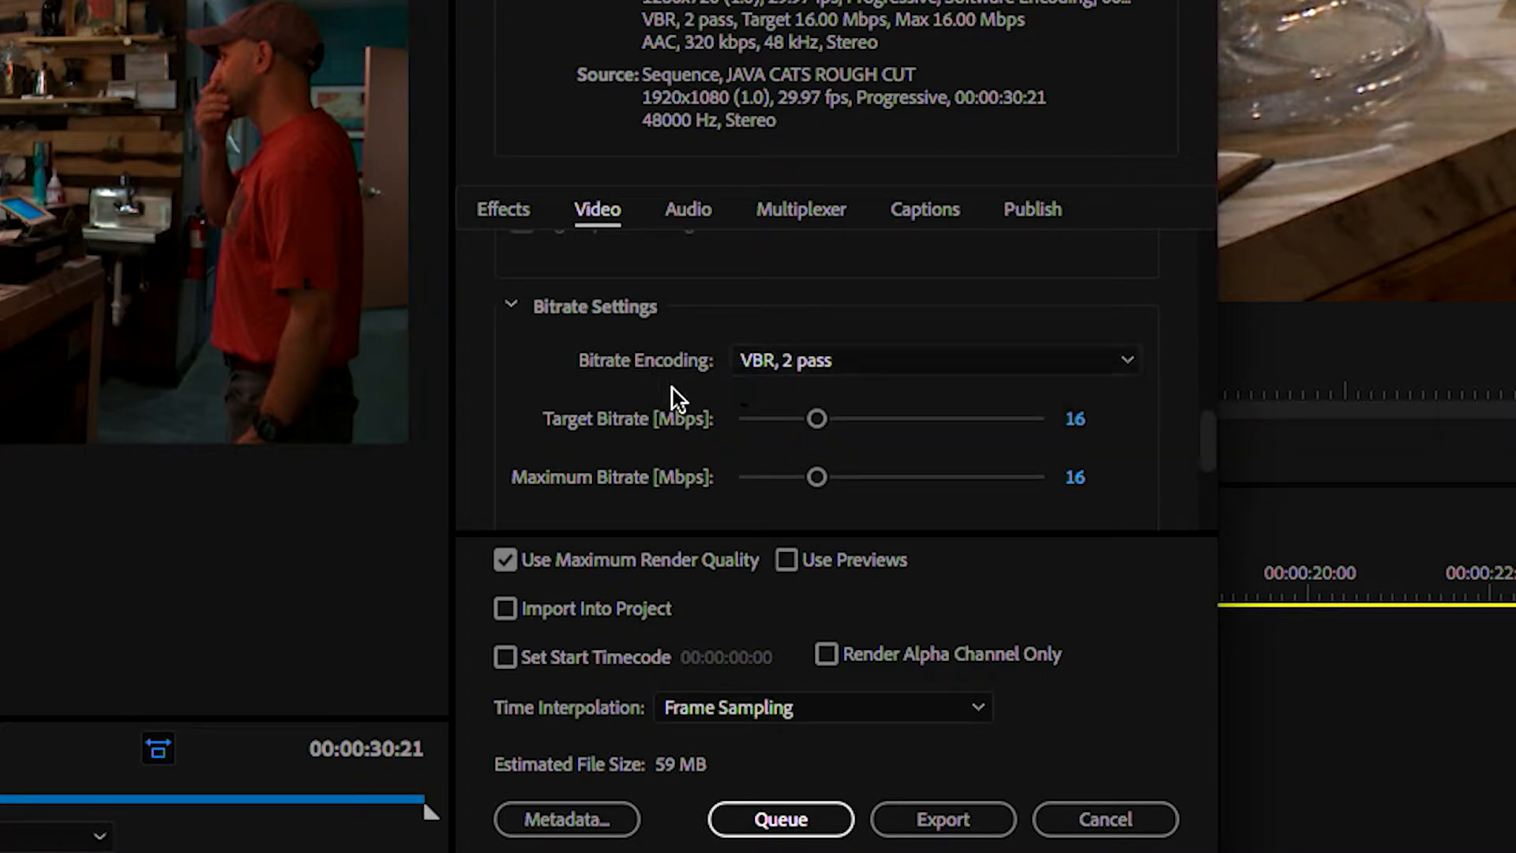
pyautogui.click(841, 360)
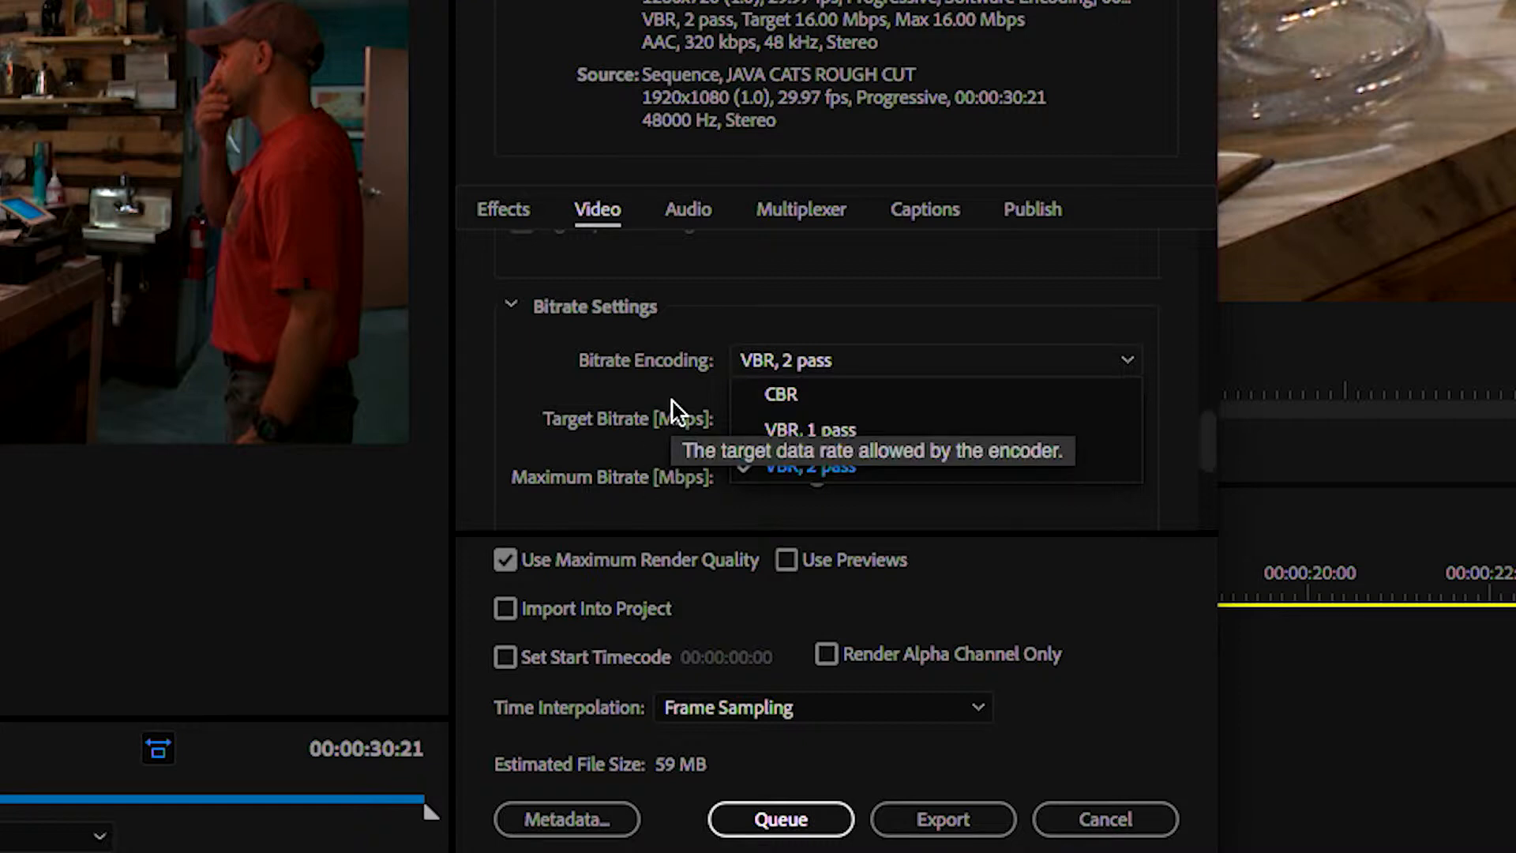
pyautogui.click(777, 468)
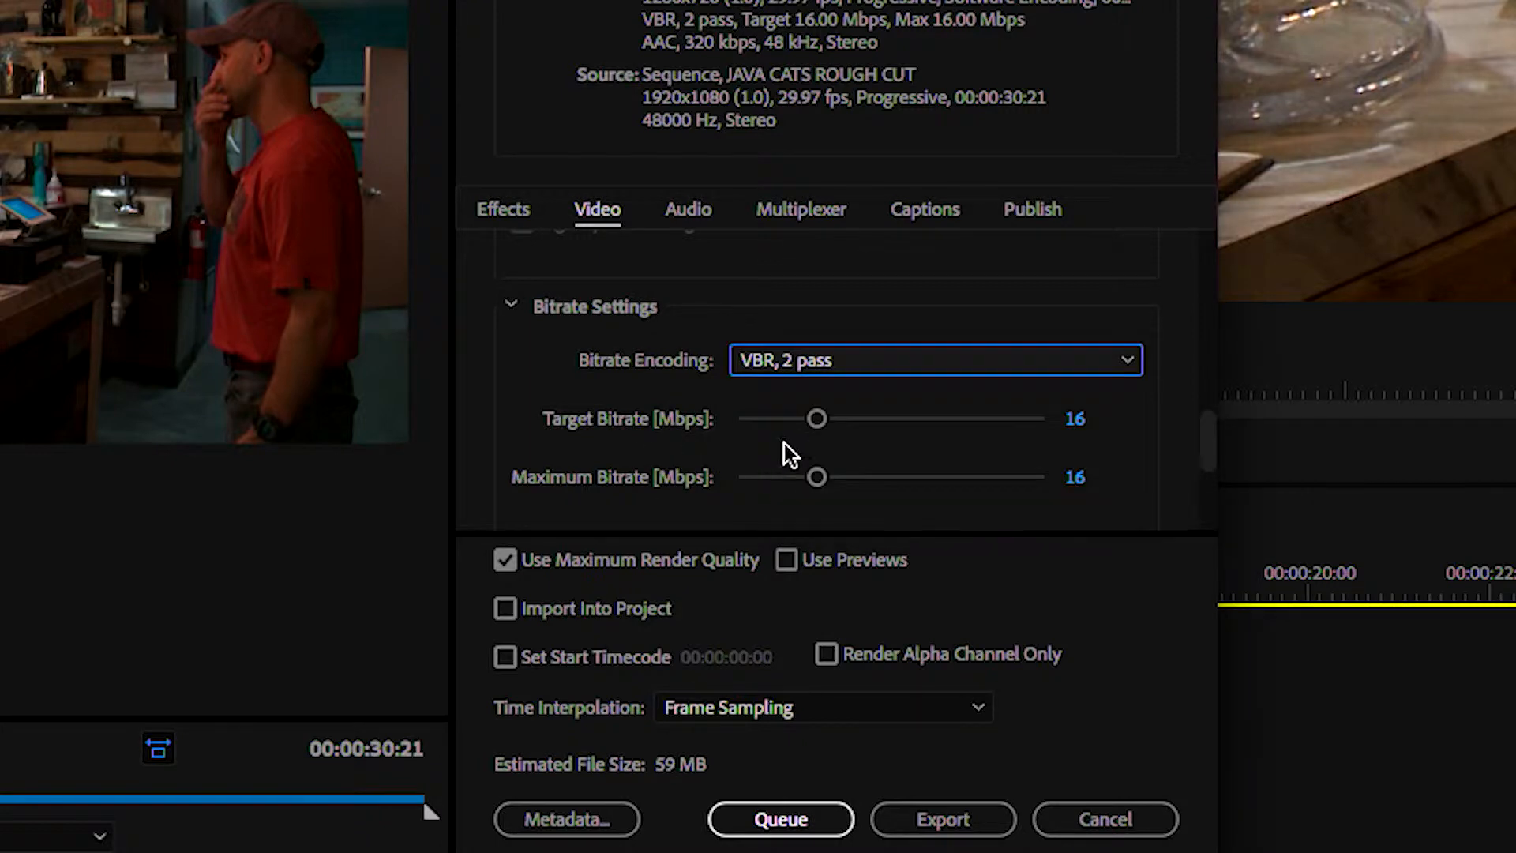
pyautogui.click(1077, 425)
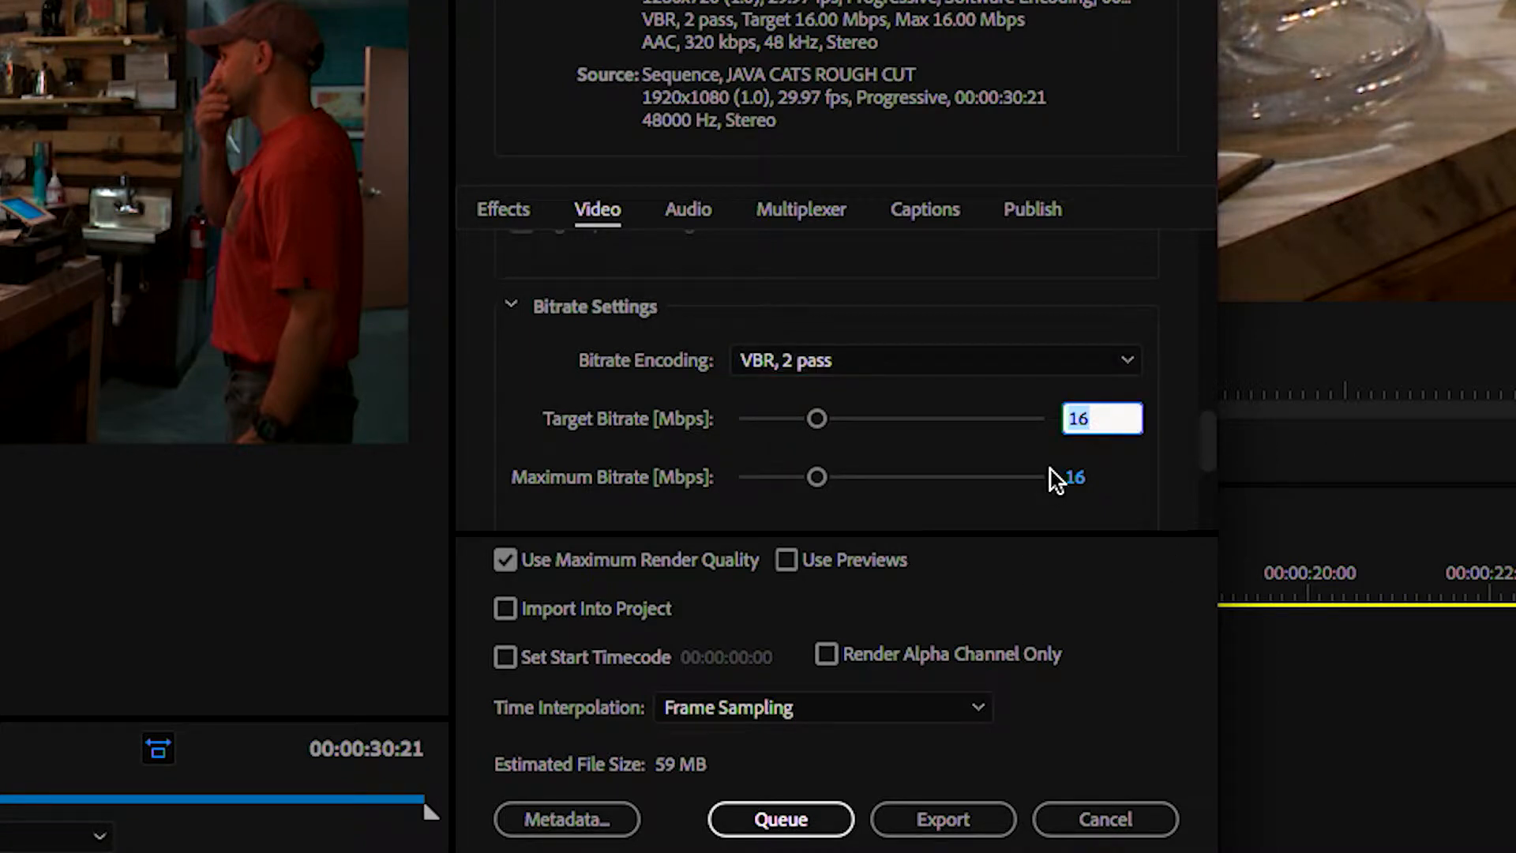
pyautogui.write('10')
pyautogui.press('Return')
pyautogui.scroll(-2, 782, 474)
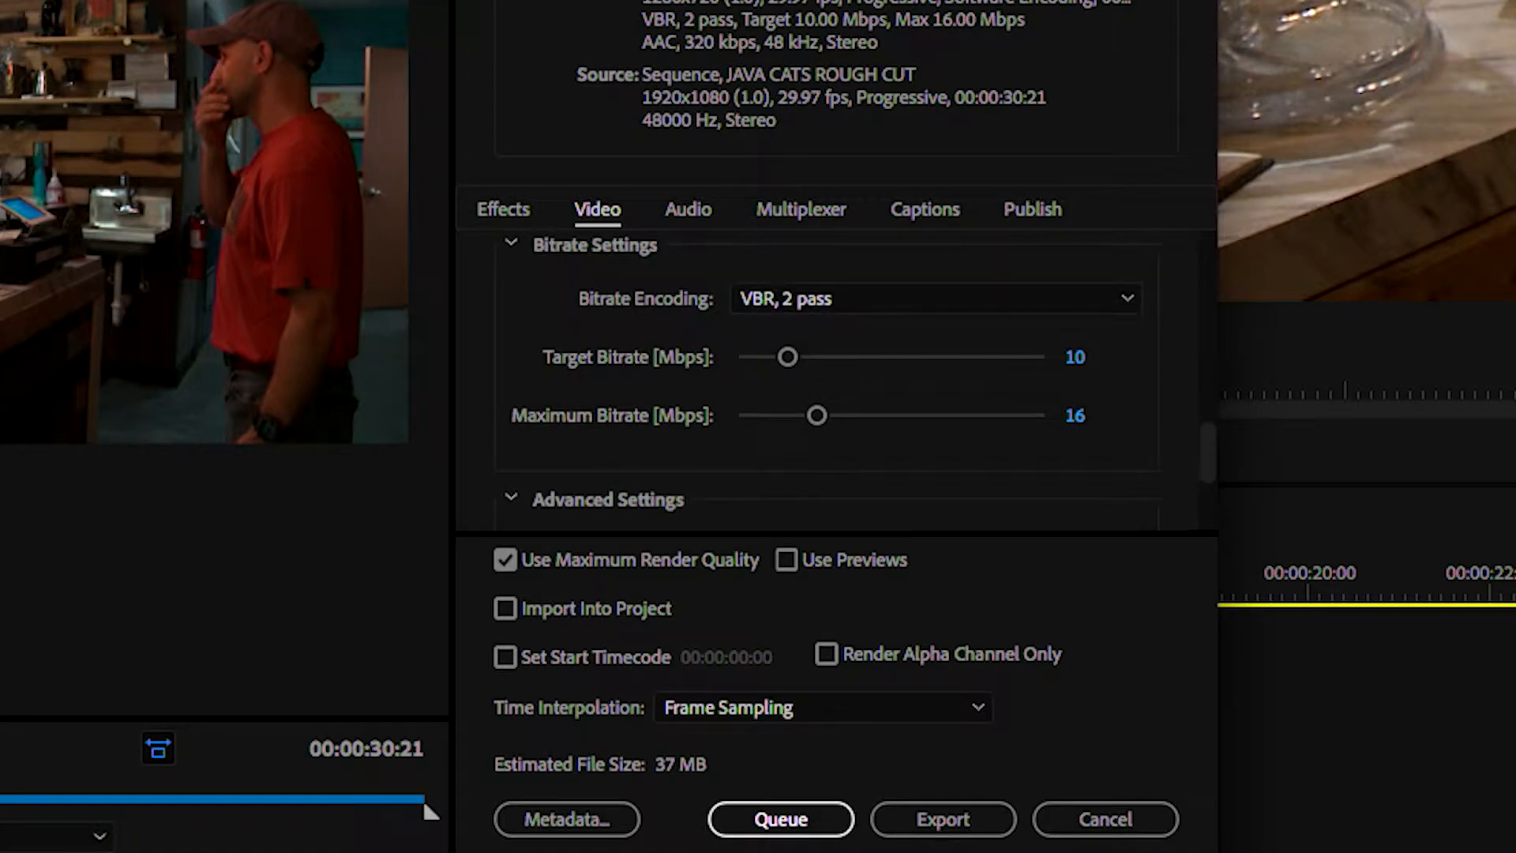
# Switch the export preset to a 1920 x 1080 option and back to a 1280 x 720 one
pyautogui.click(799, 1)
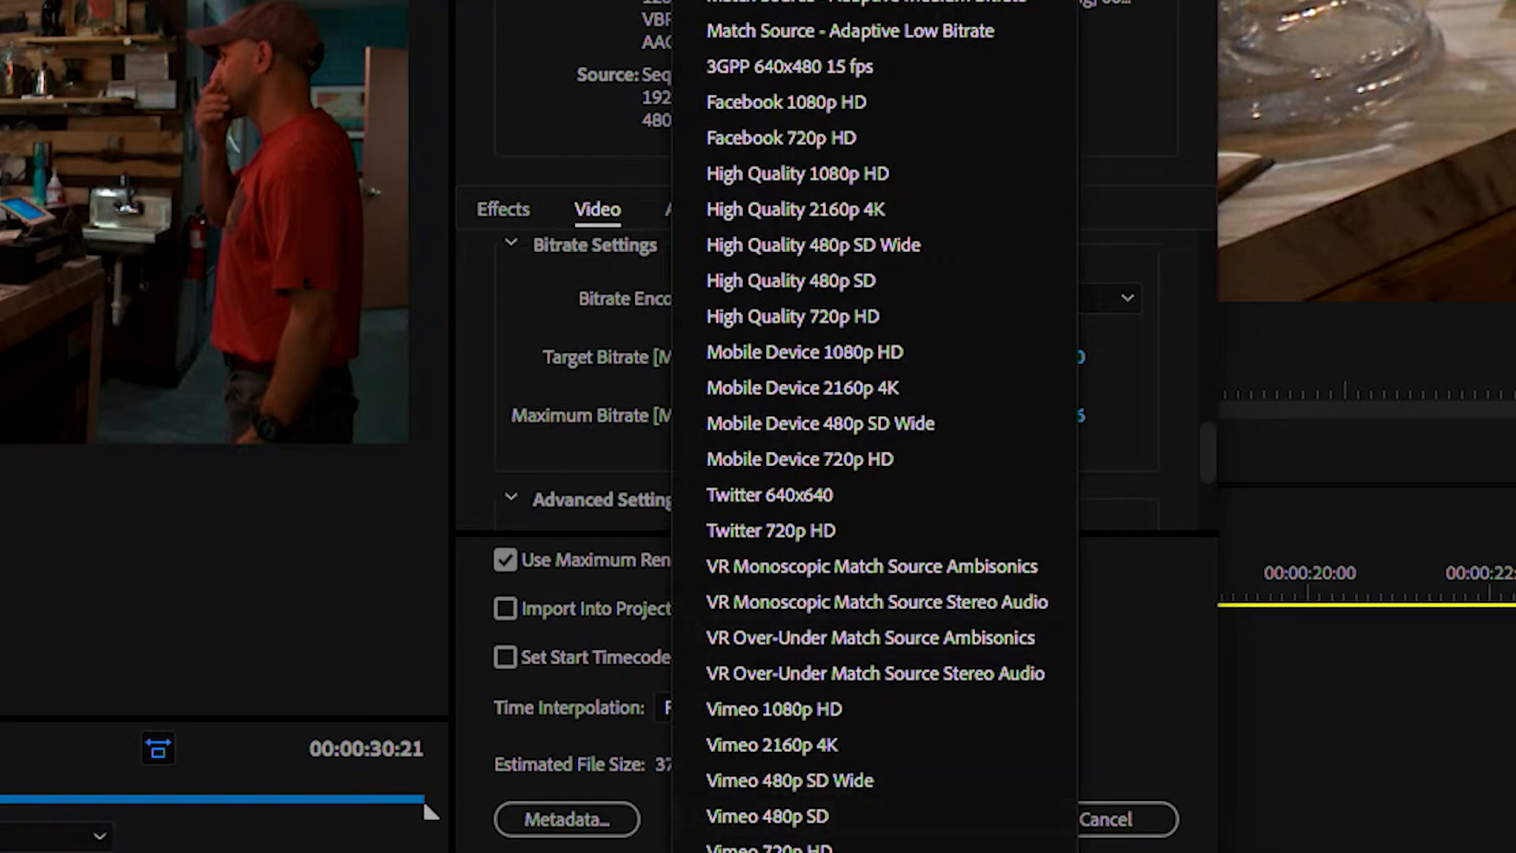
pyautogui.click(783, 851)
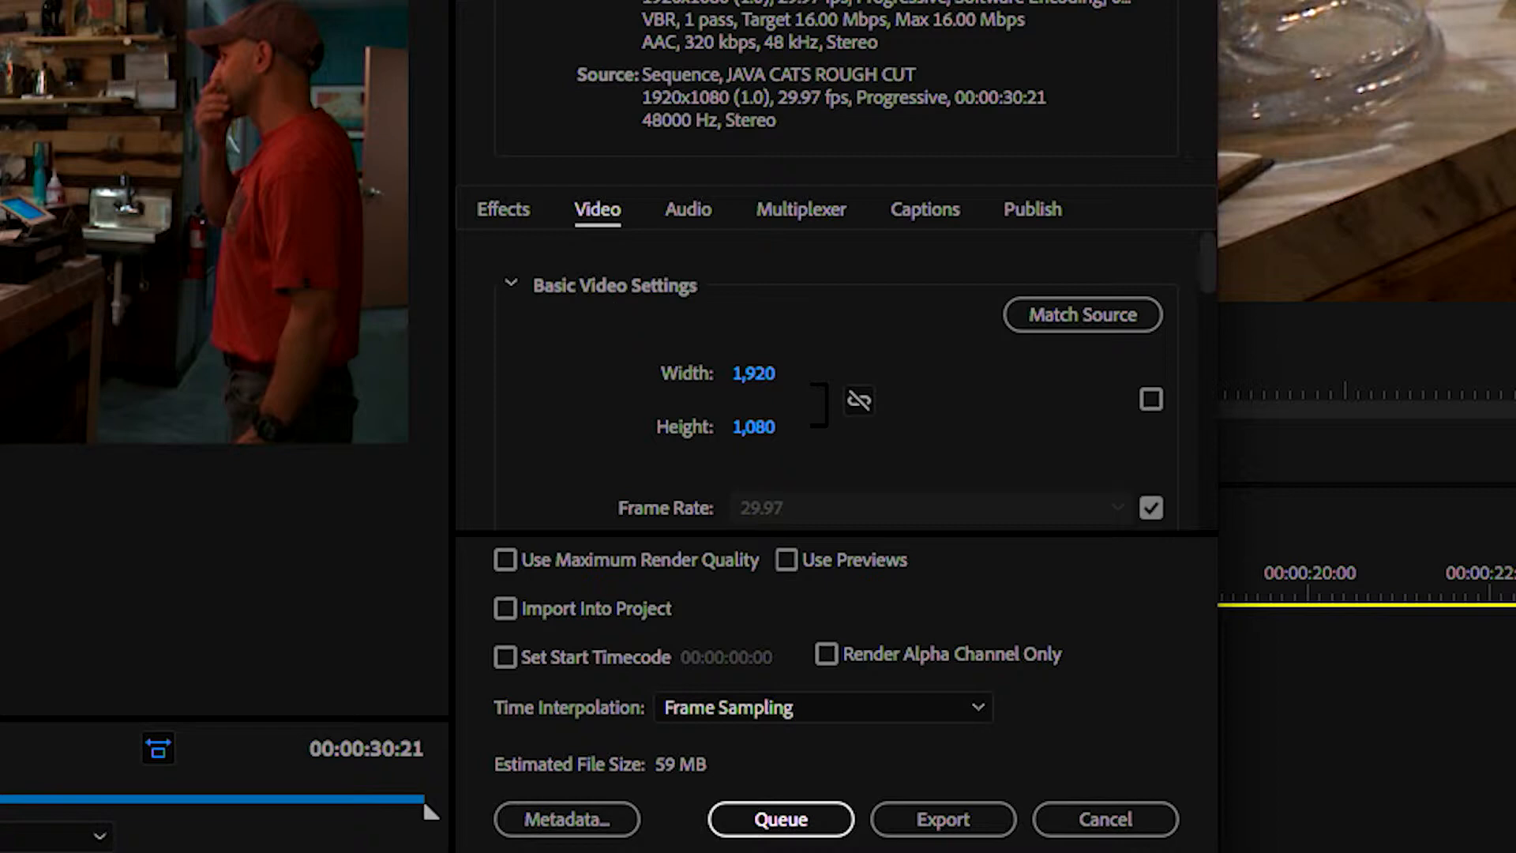
pyautogui.click(869, 2)
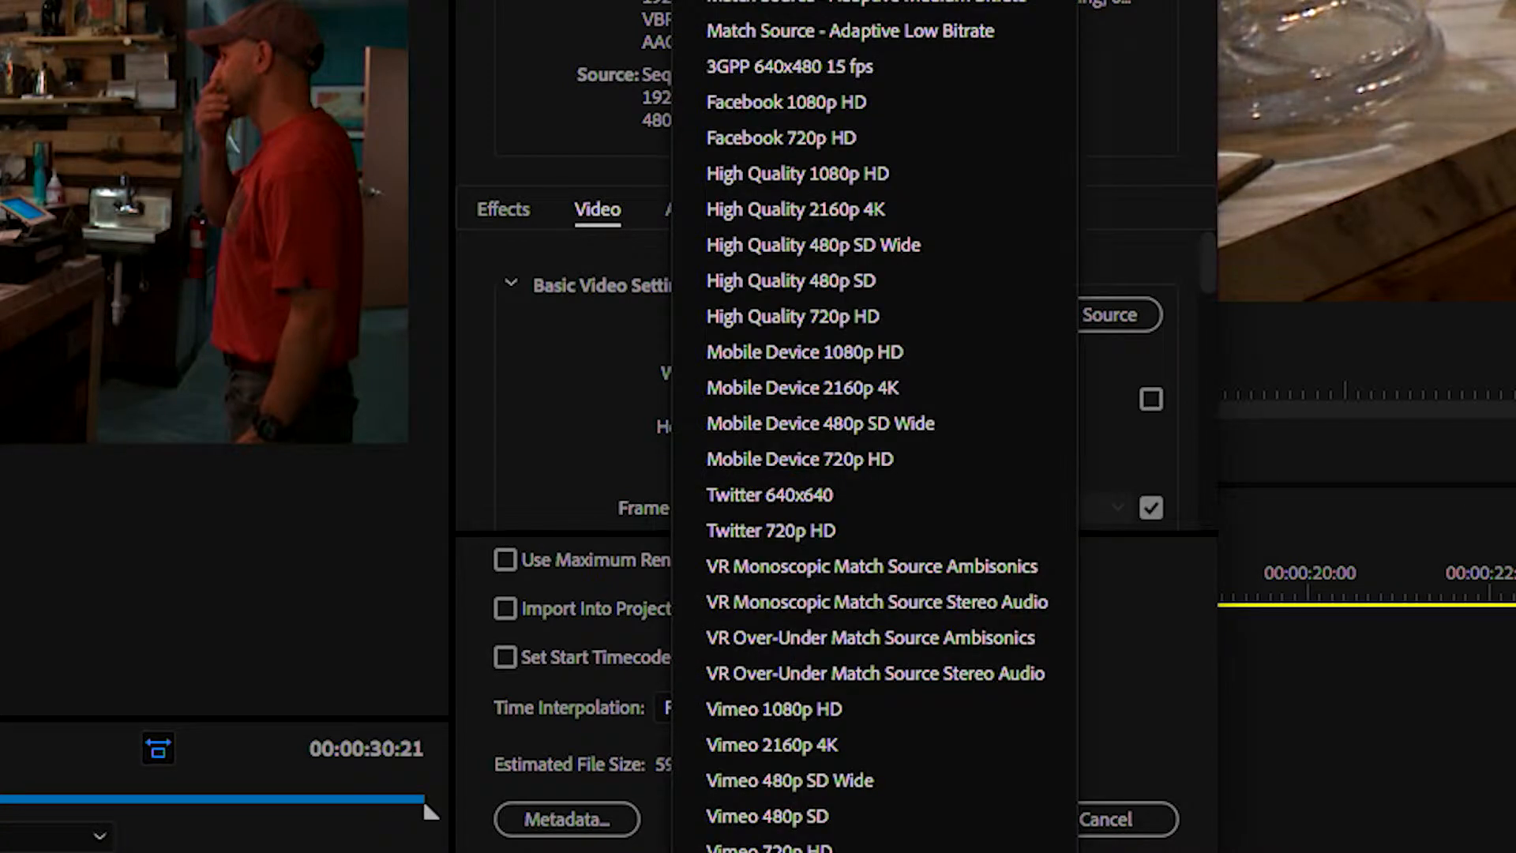
pyautogui.click(829, 852)
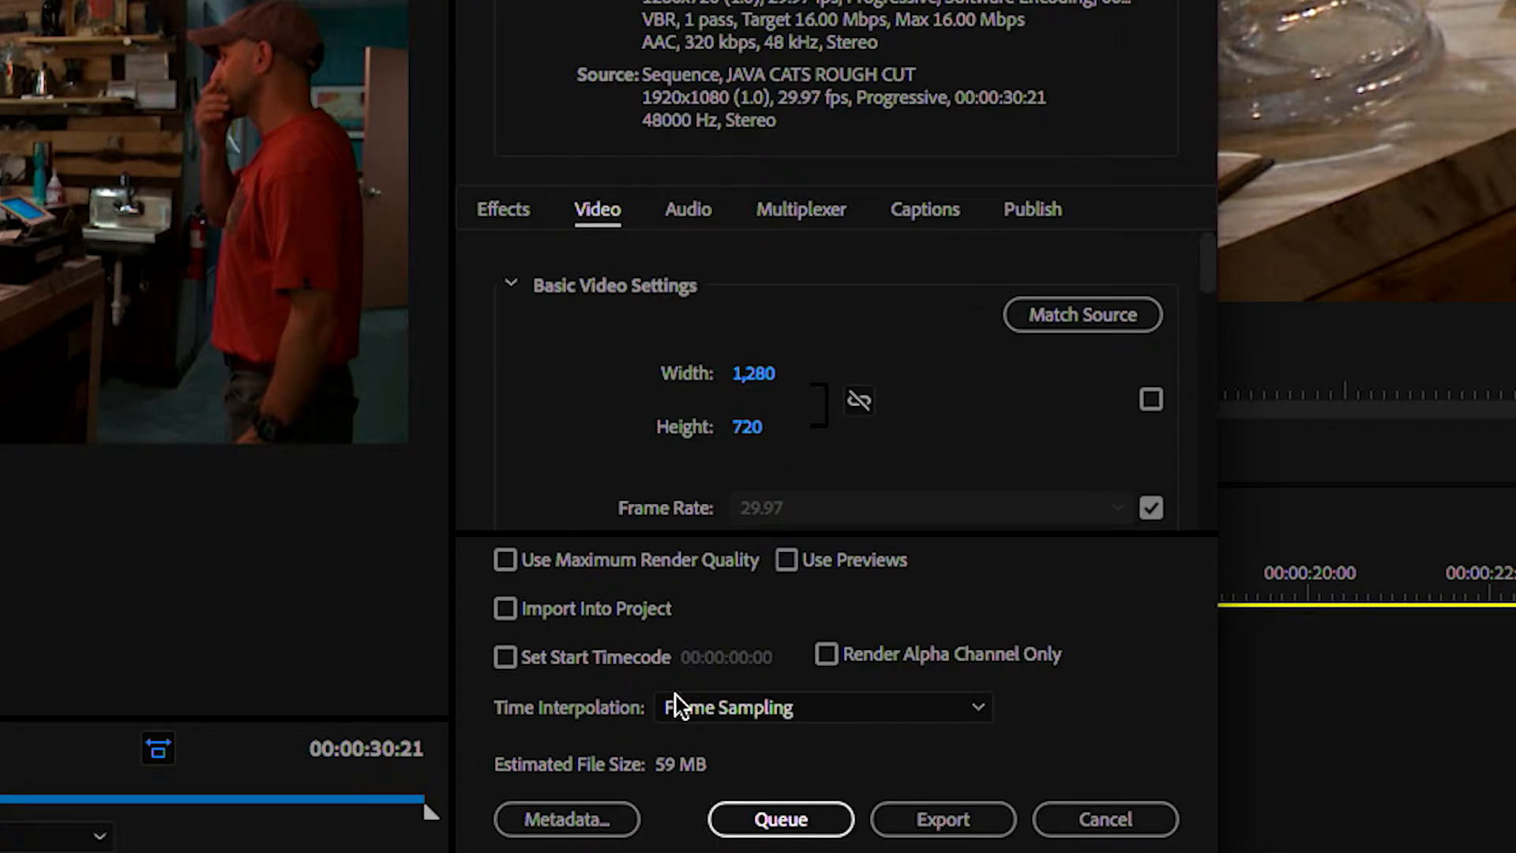
# Enable both Render at Maximum Depth and Use Maximum Render Quality for the 1280 x 720 export
pyautogui.scroll(-5, 622, 414)
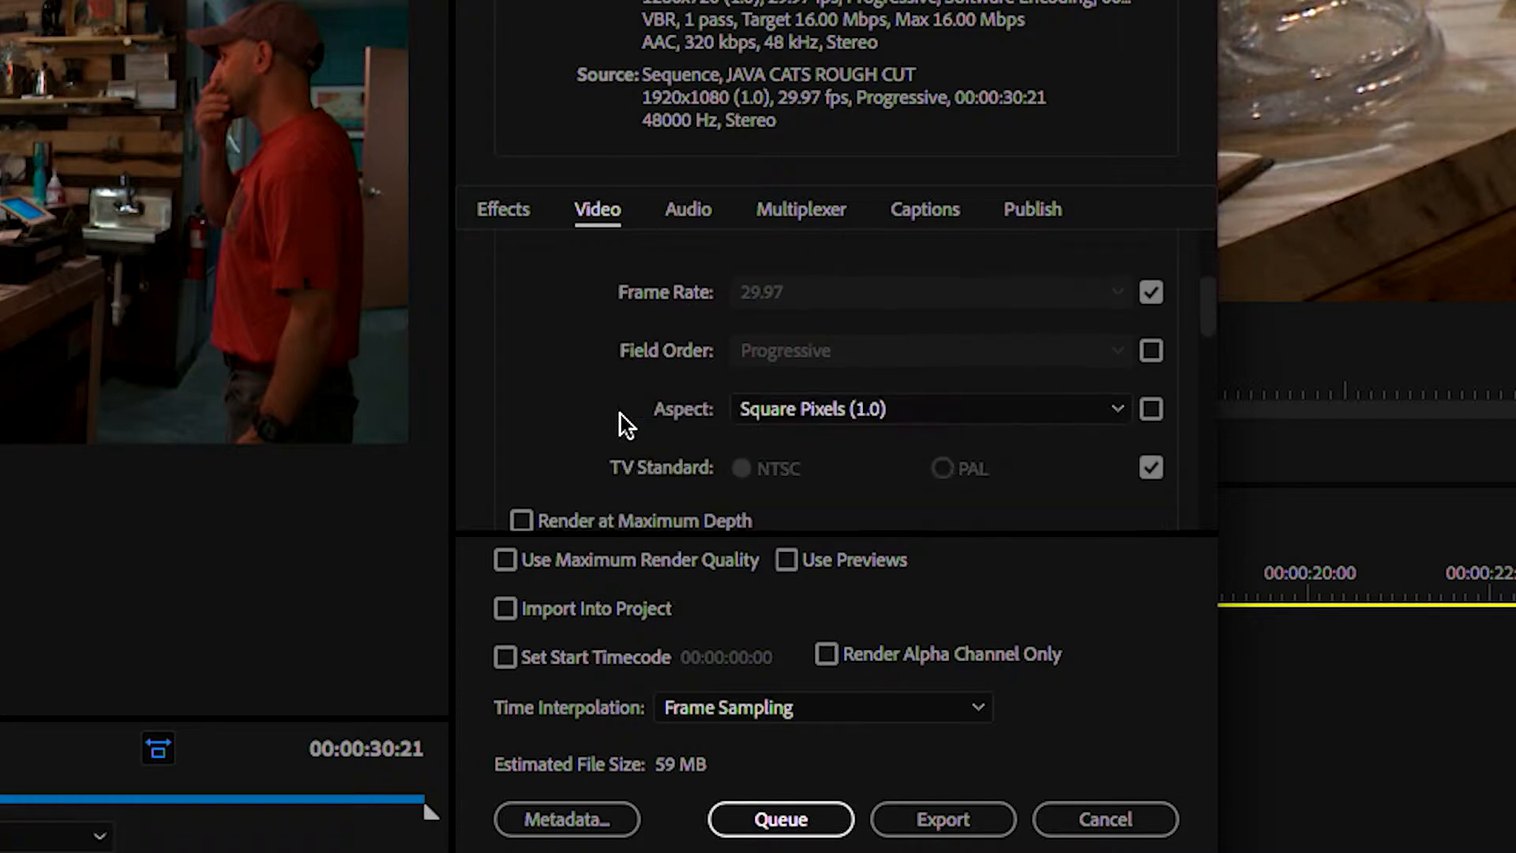
pyautogui.scroll(-2, 619, 415)
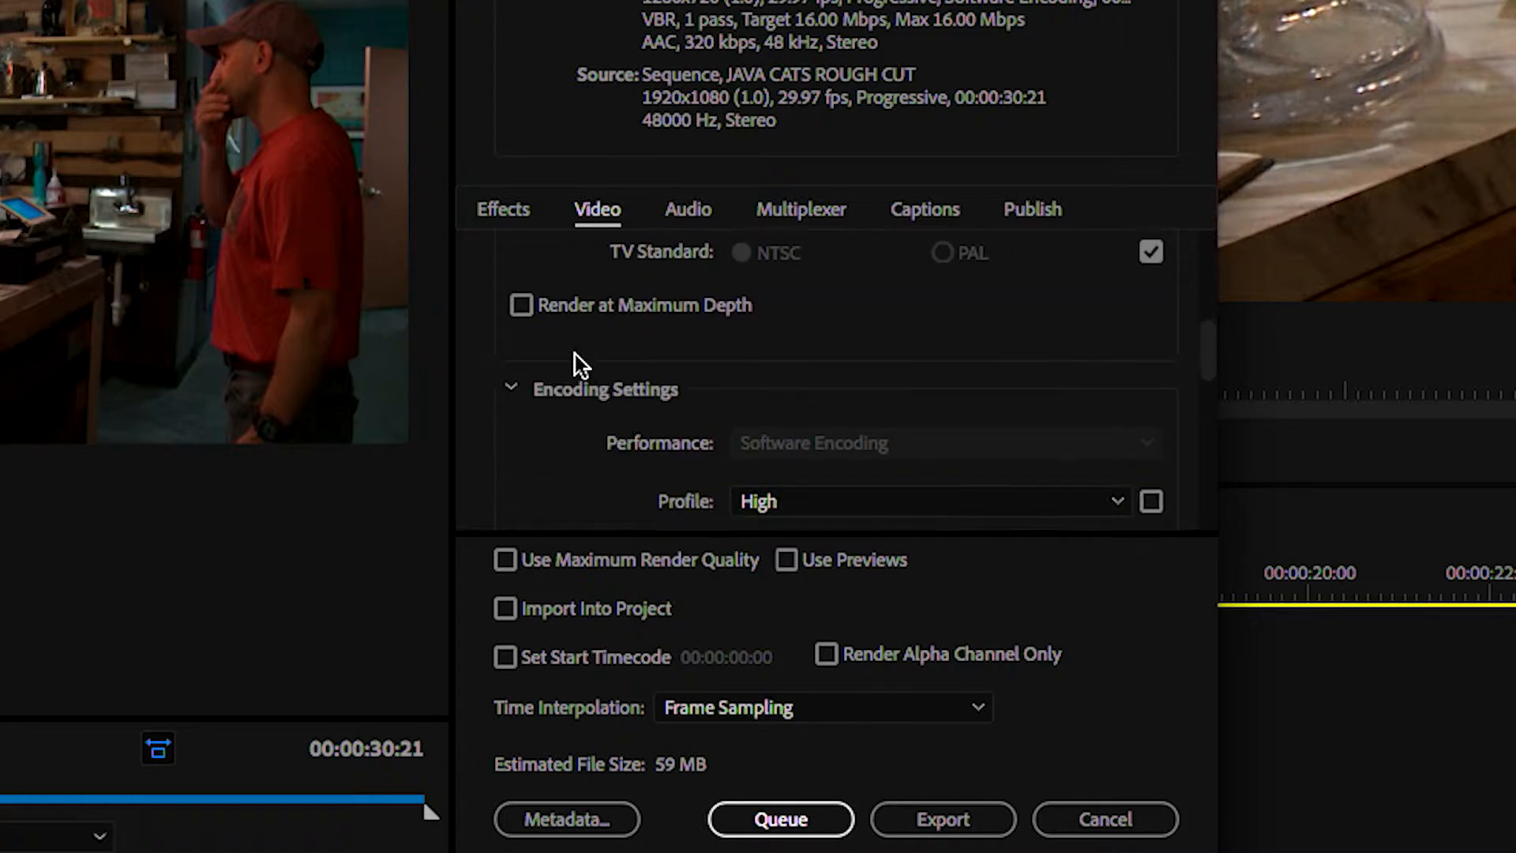
pyautogui.click(530, 305)
pyautogui.scroll(-5, 548, 371)
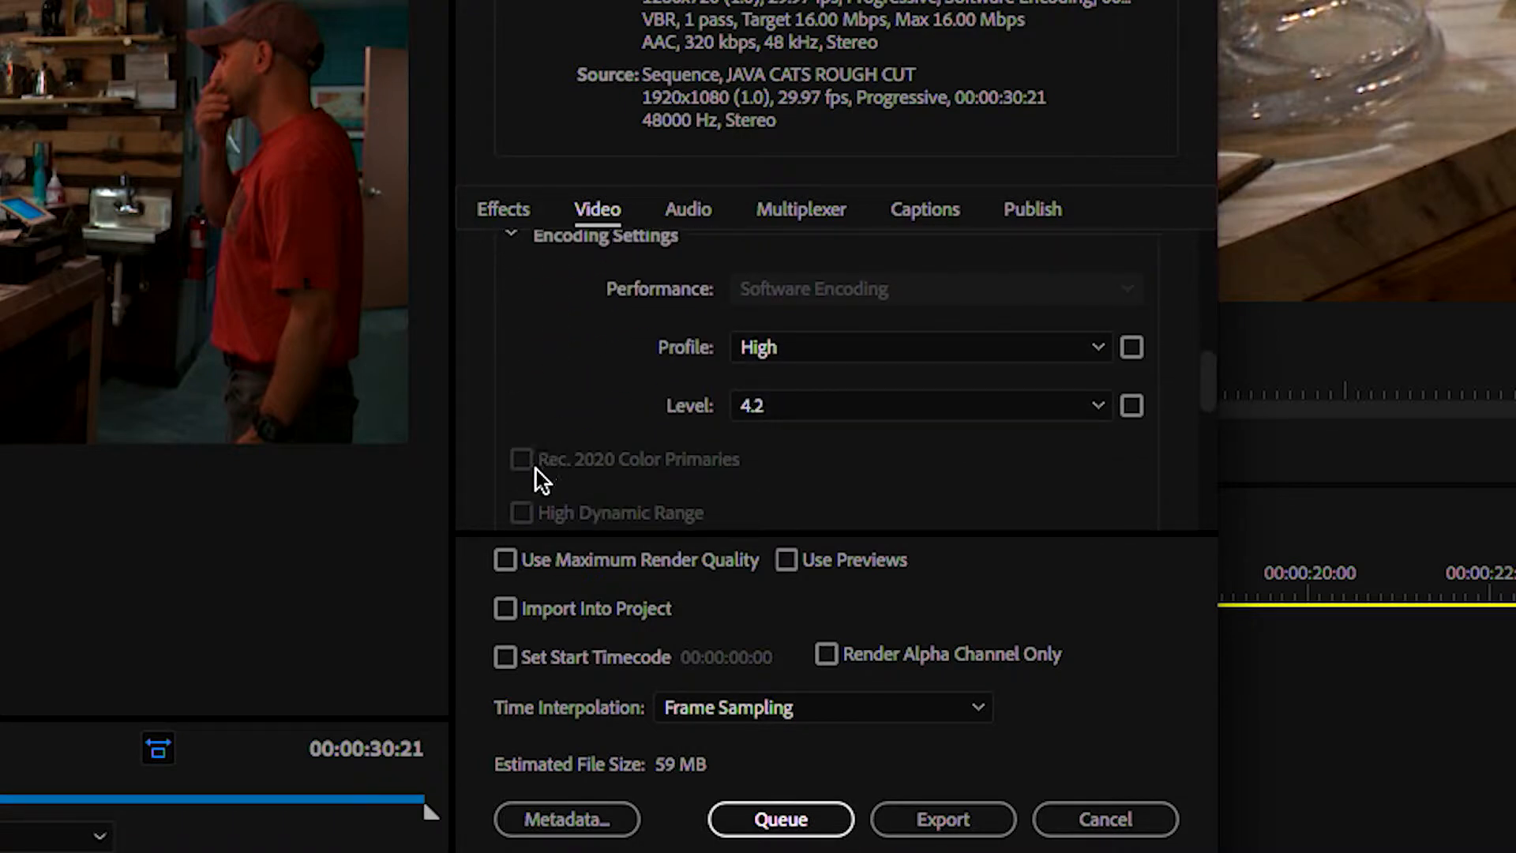
pyautogui.click(505, 561)
# Set the bitrate encoding to VBR, 2 pass with a target bitrate of 10 Mbps
pyautogui.scroll(-3, 676, 398)
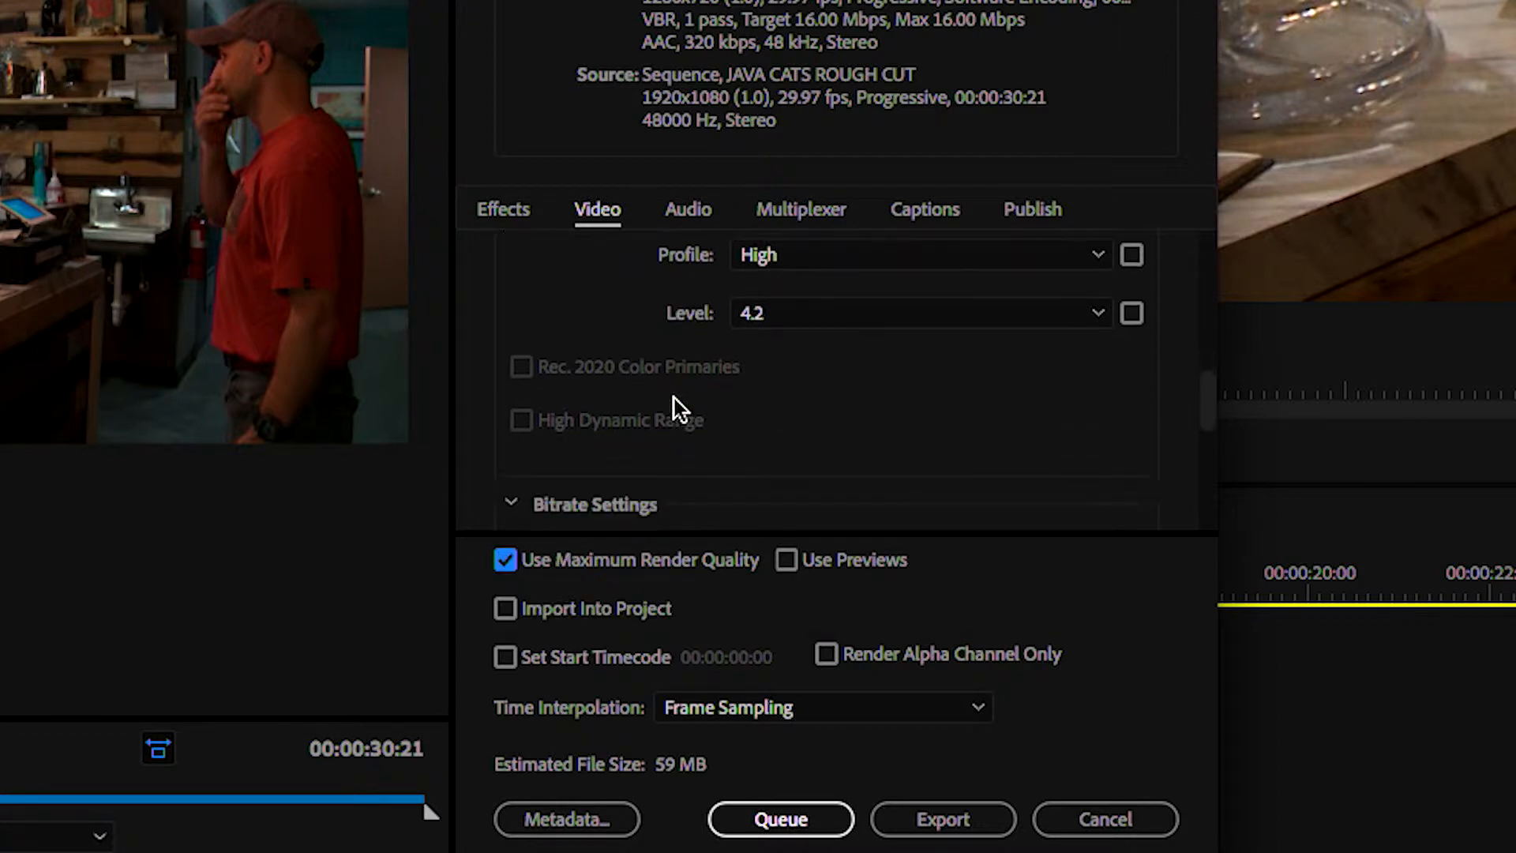
pyautogui.scroll(-6, 676, 403)
pyautogui.click(775, 372)
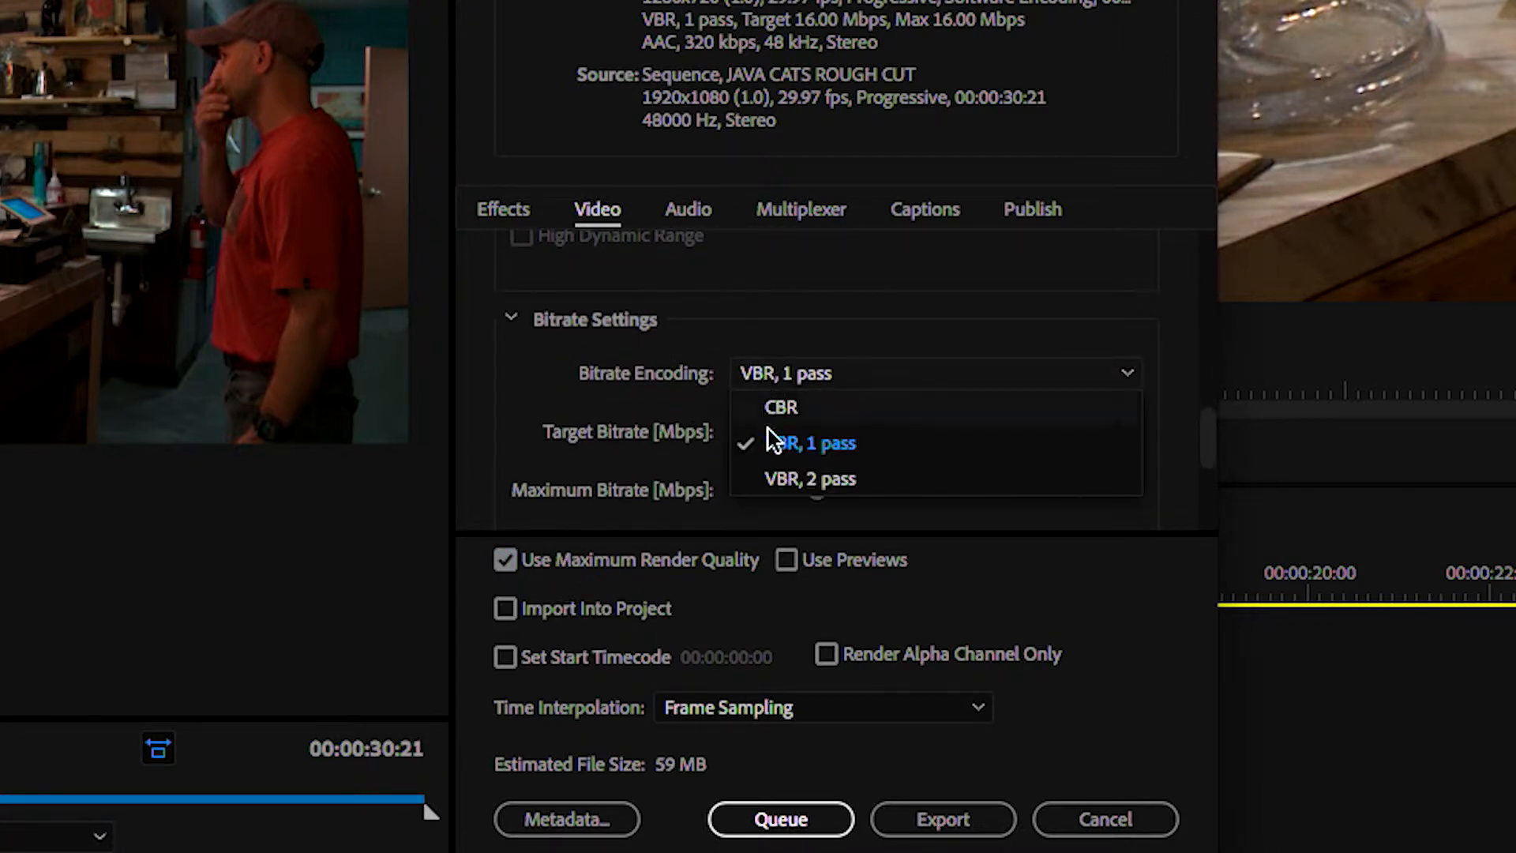
pyautogui.click(783, 478)
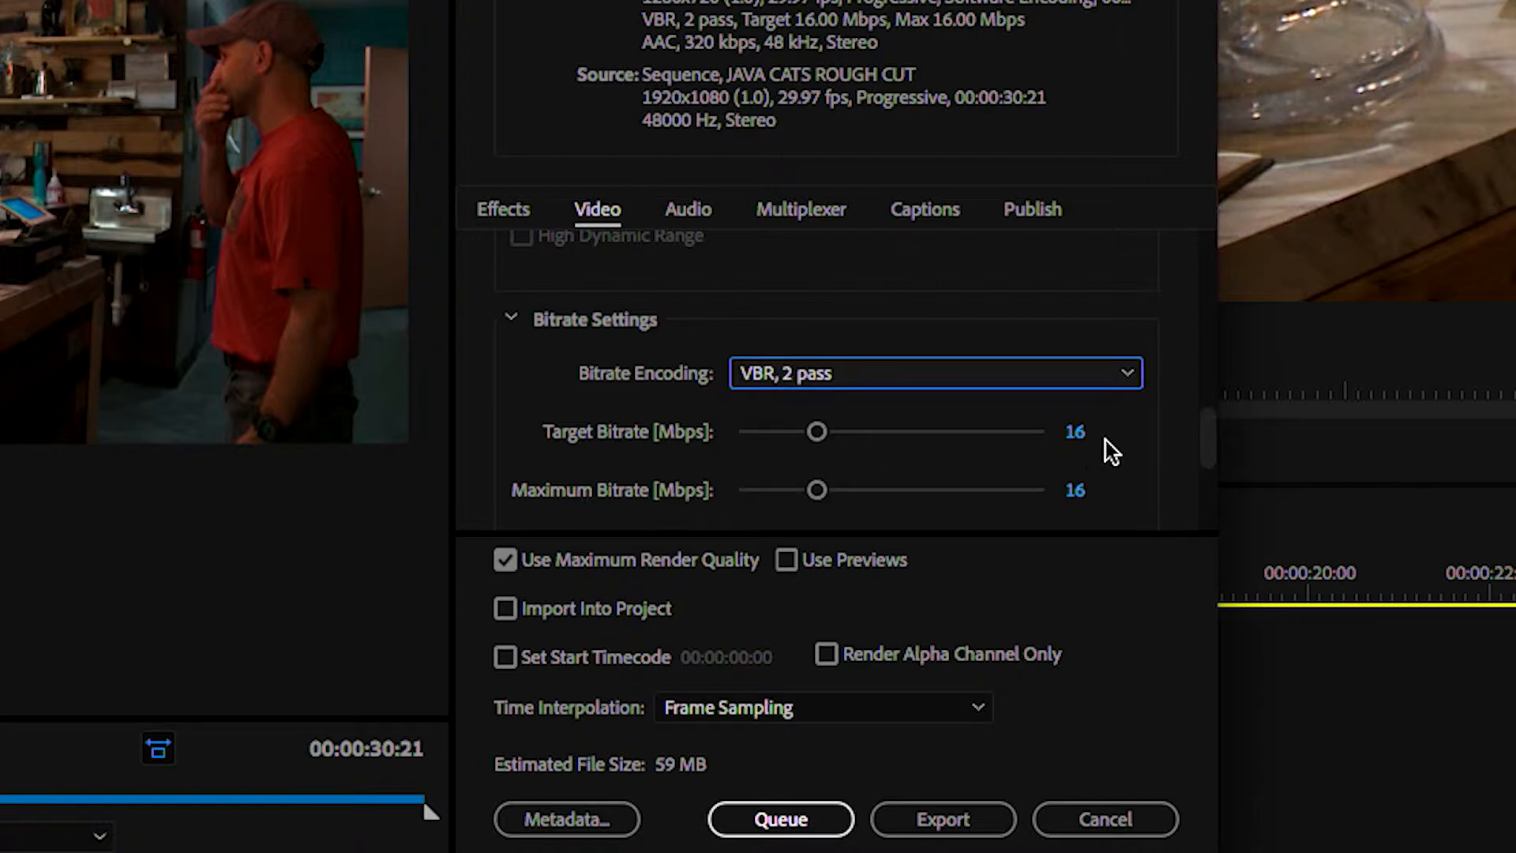
pyautogui.click(1076, 432)
pyautogui.write('10')
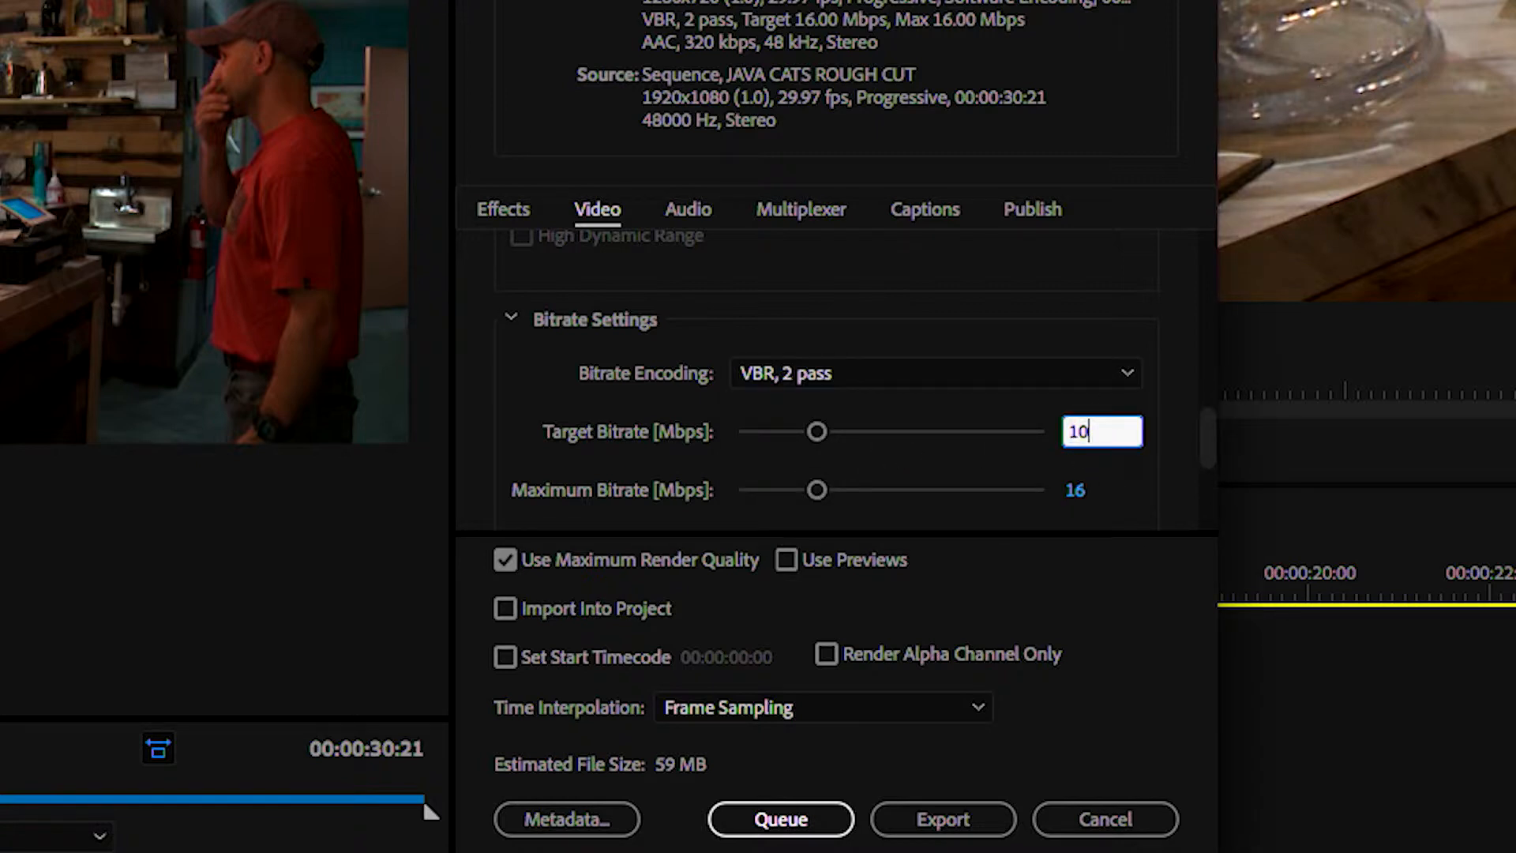
pyautogui.press('Return')
# Lower the maximum bitrate to 14.75 Mbps and the target bitrate to 2 Mbps
pyautogui.scroll(-3, 761, 406)
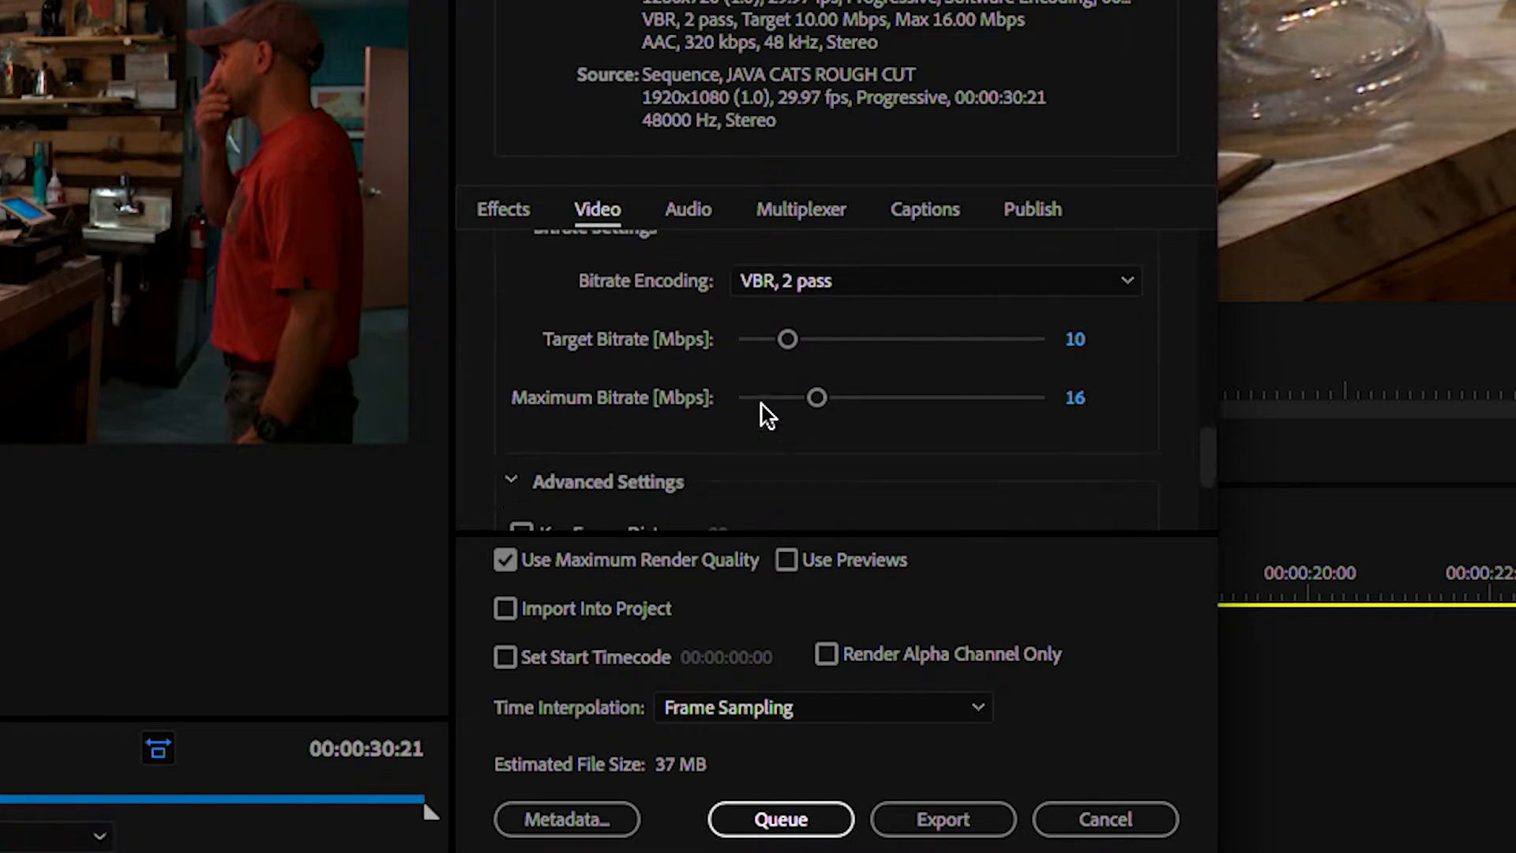
pyautogui.scroll(6, 989, 390)
pyautogui.scroll(-3, 989, 390)
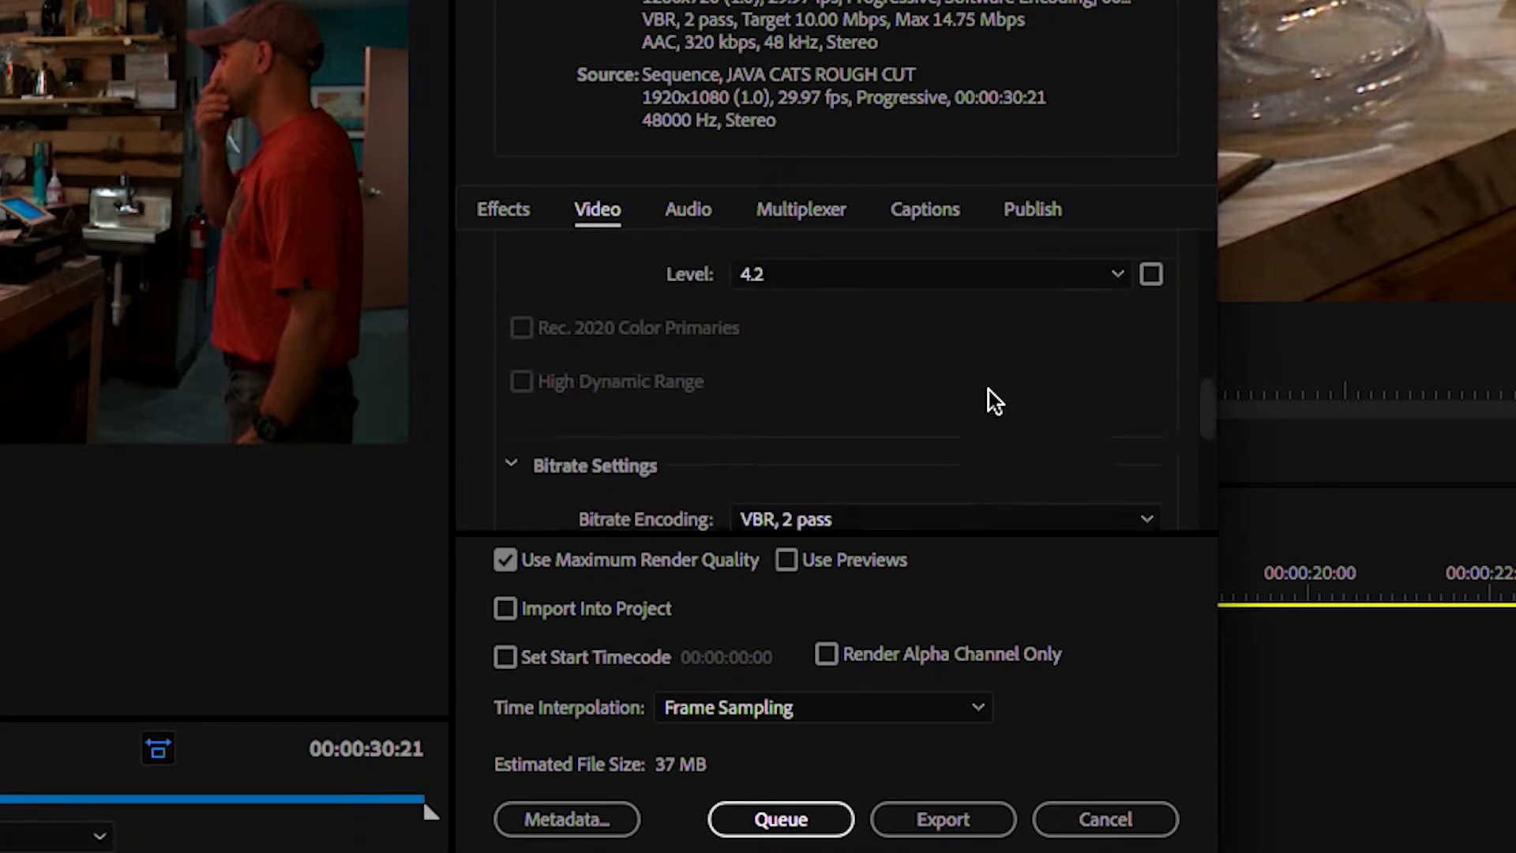
pyautogui.click(1102, 392)
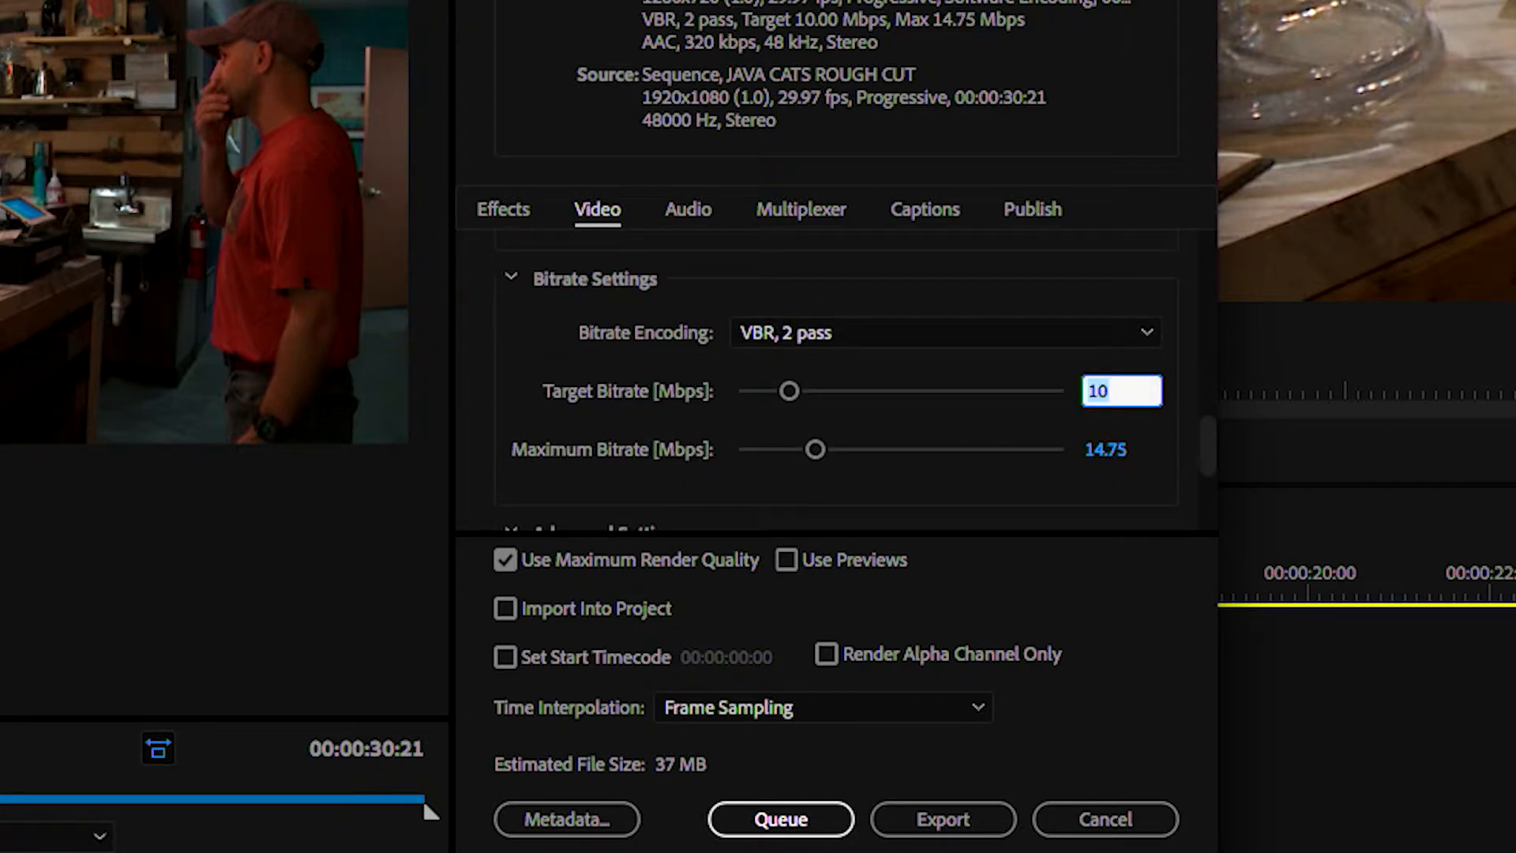
pyautogui.write('2')
pyautogui.press('Return')
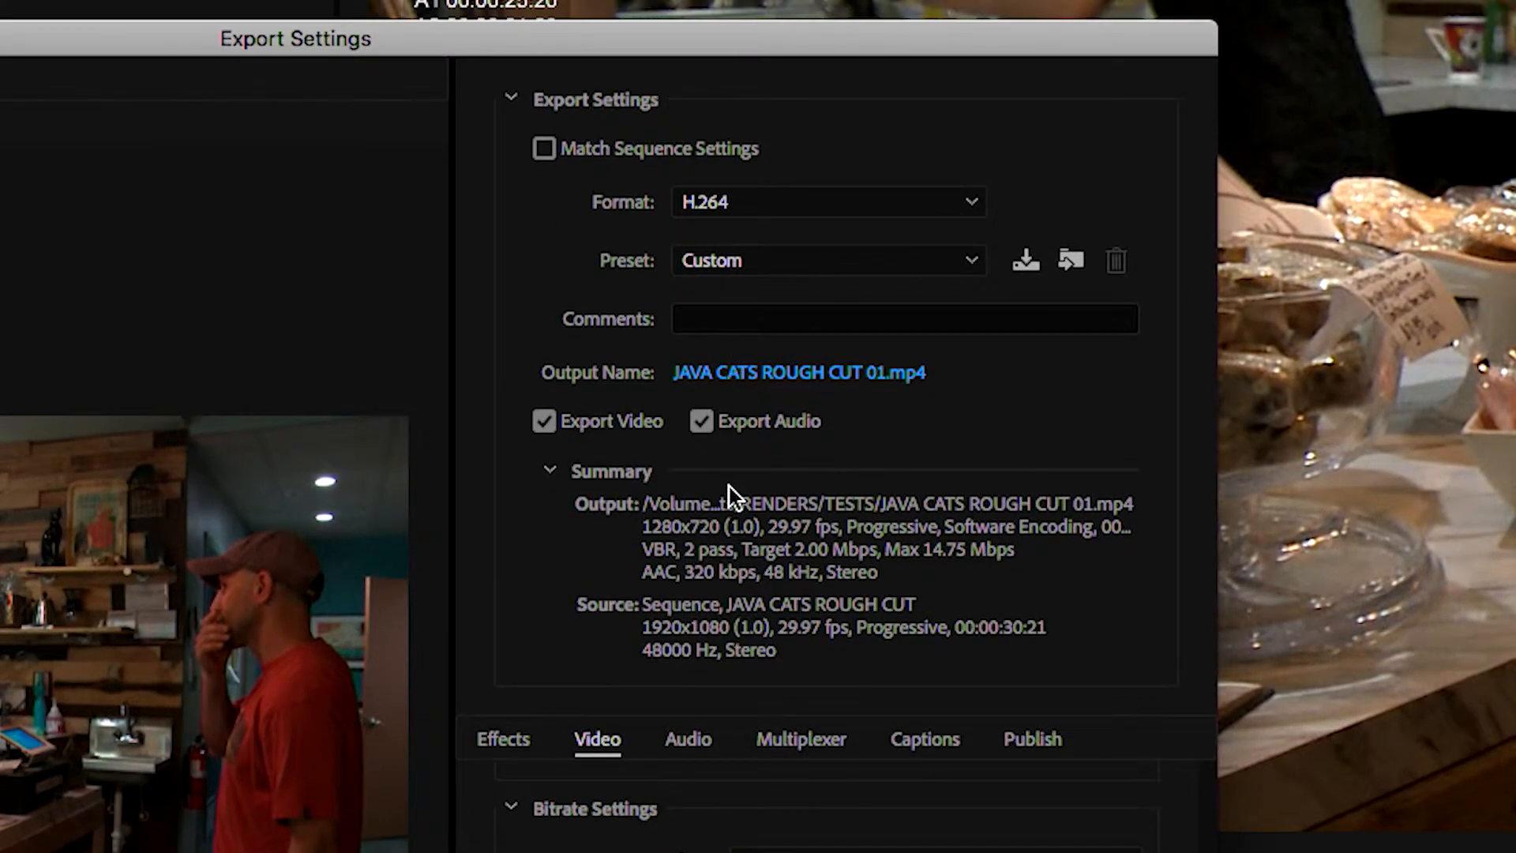
# Save the current export settings as a preset named "h.264 SMALL FILE 720p"
pyautogui.click(1026, 261)
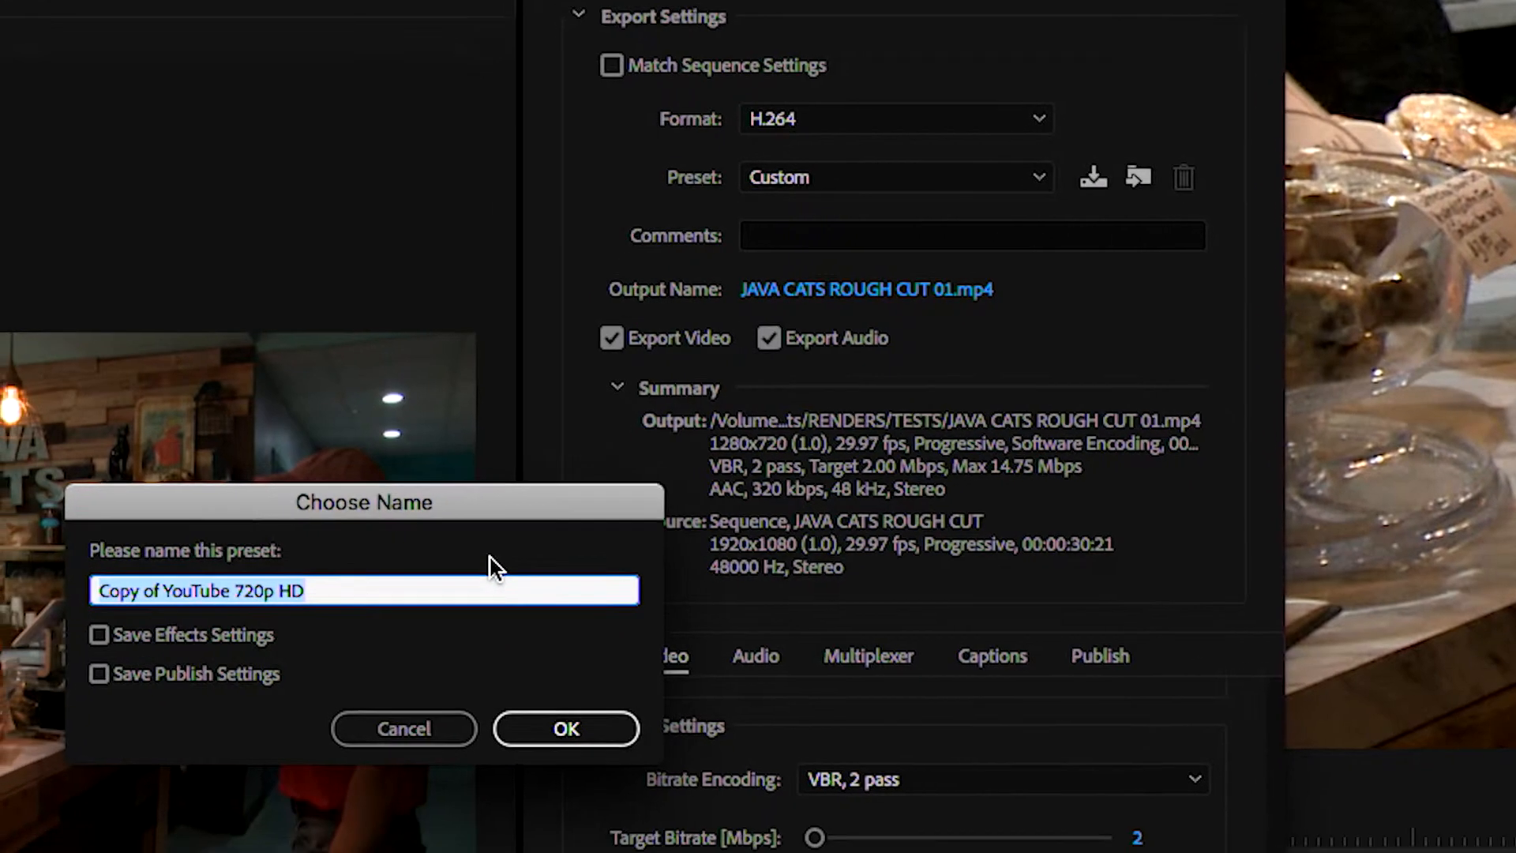
pyautogui.write('h')
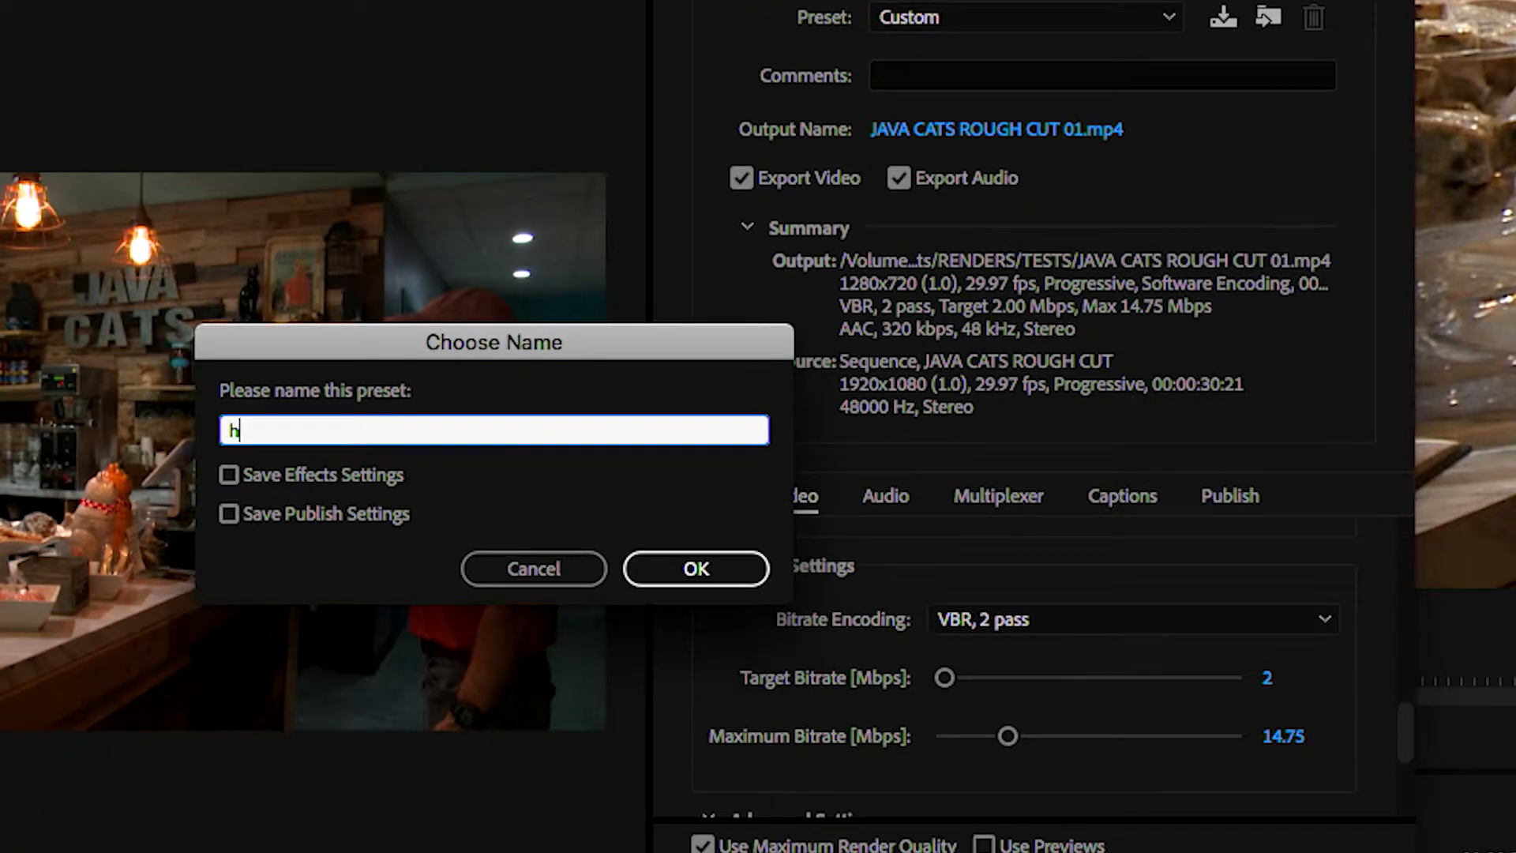
pyautogui.write('.264 SMALL FILE 72')
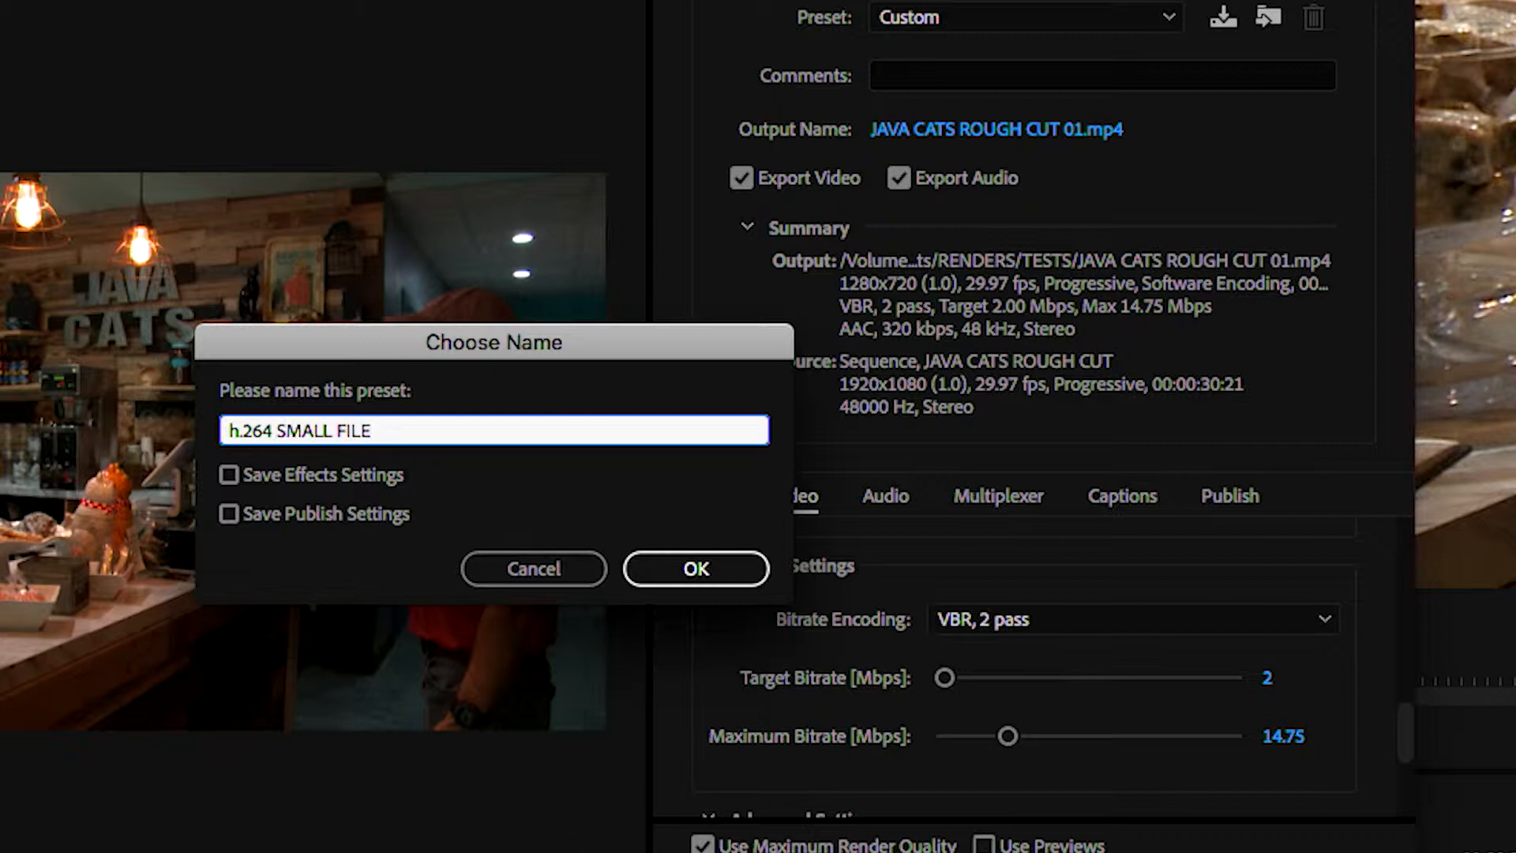
pyautogui.write('0p')
pyautogui.click(723, 564)
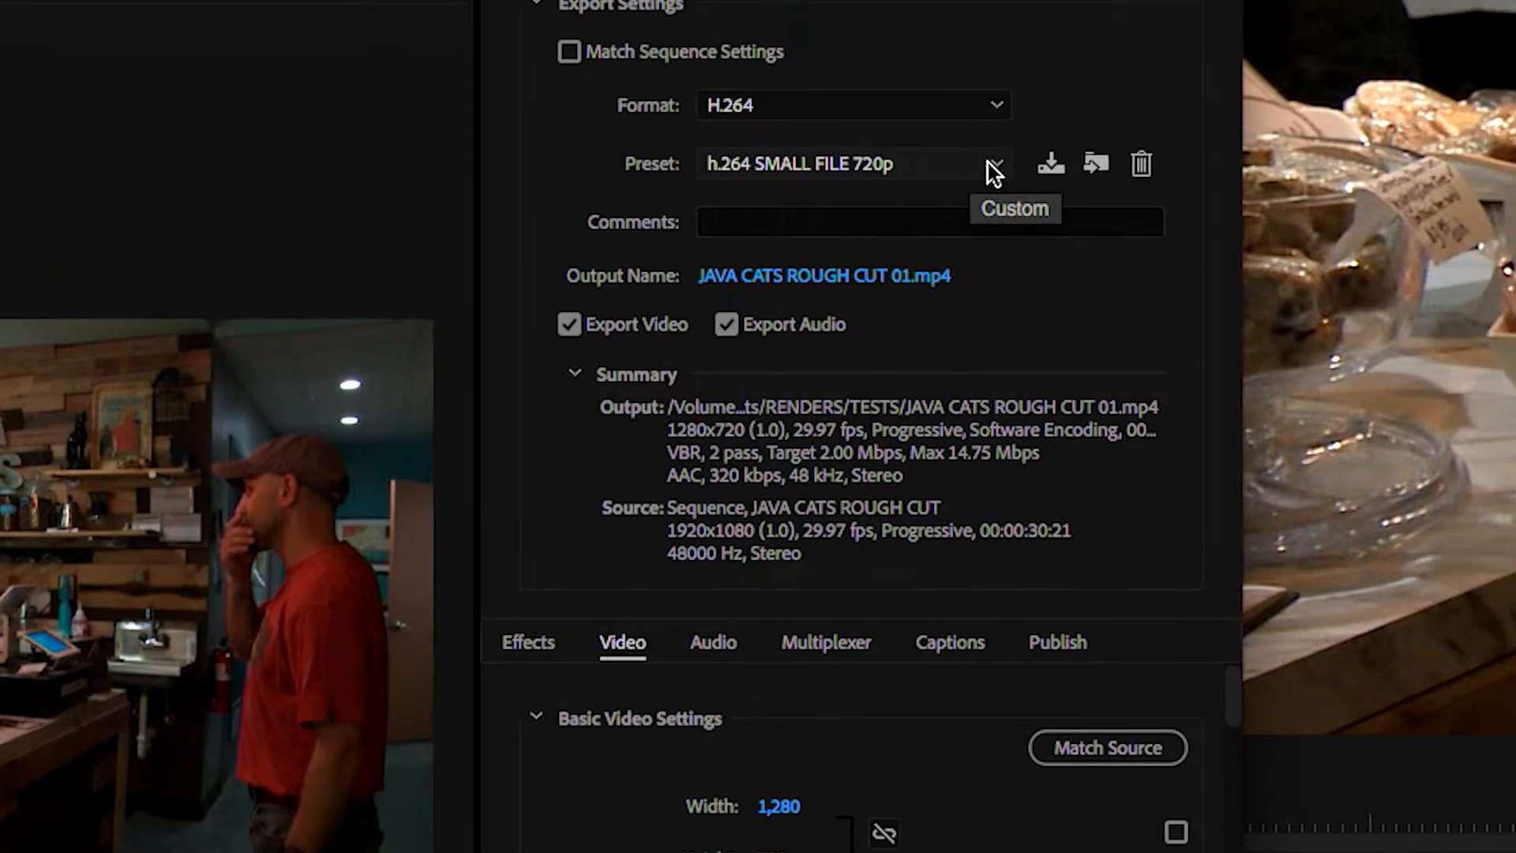
# Check that the saved small-file preset is listed among the H.264 presets and reselect it
pyautogui.click(1159, 16)
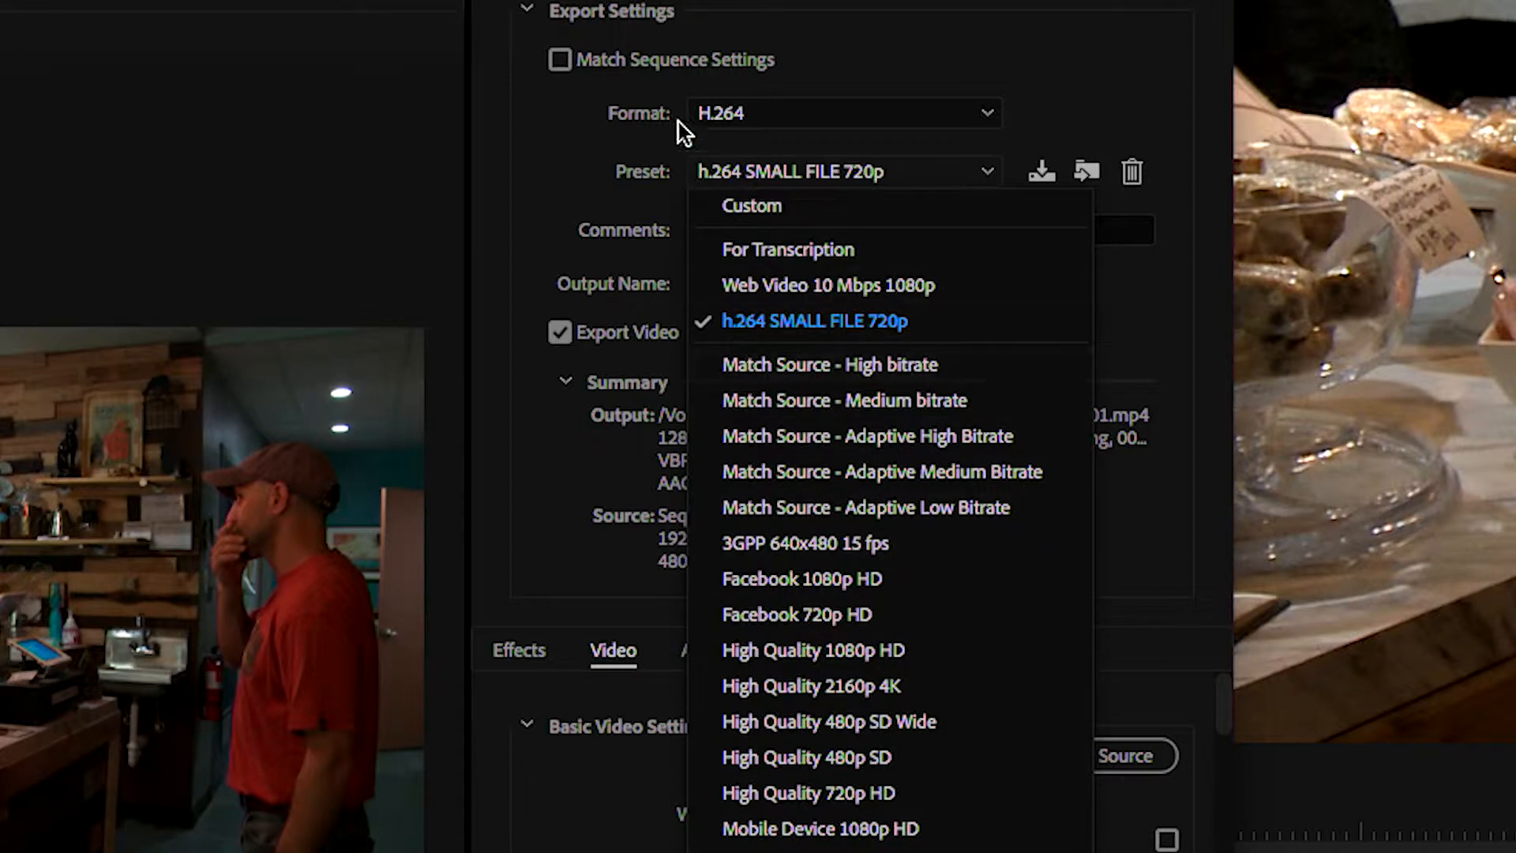
pyautogui.click(727, 128)
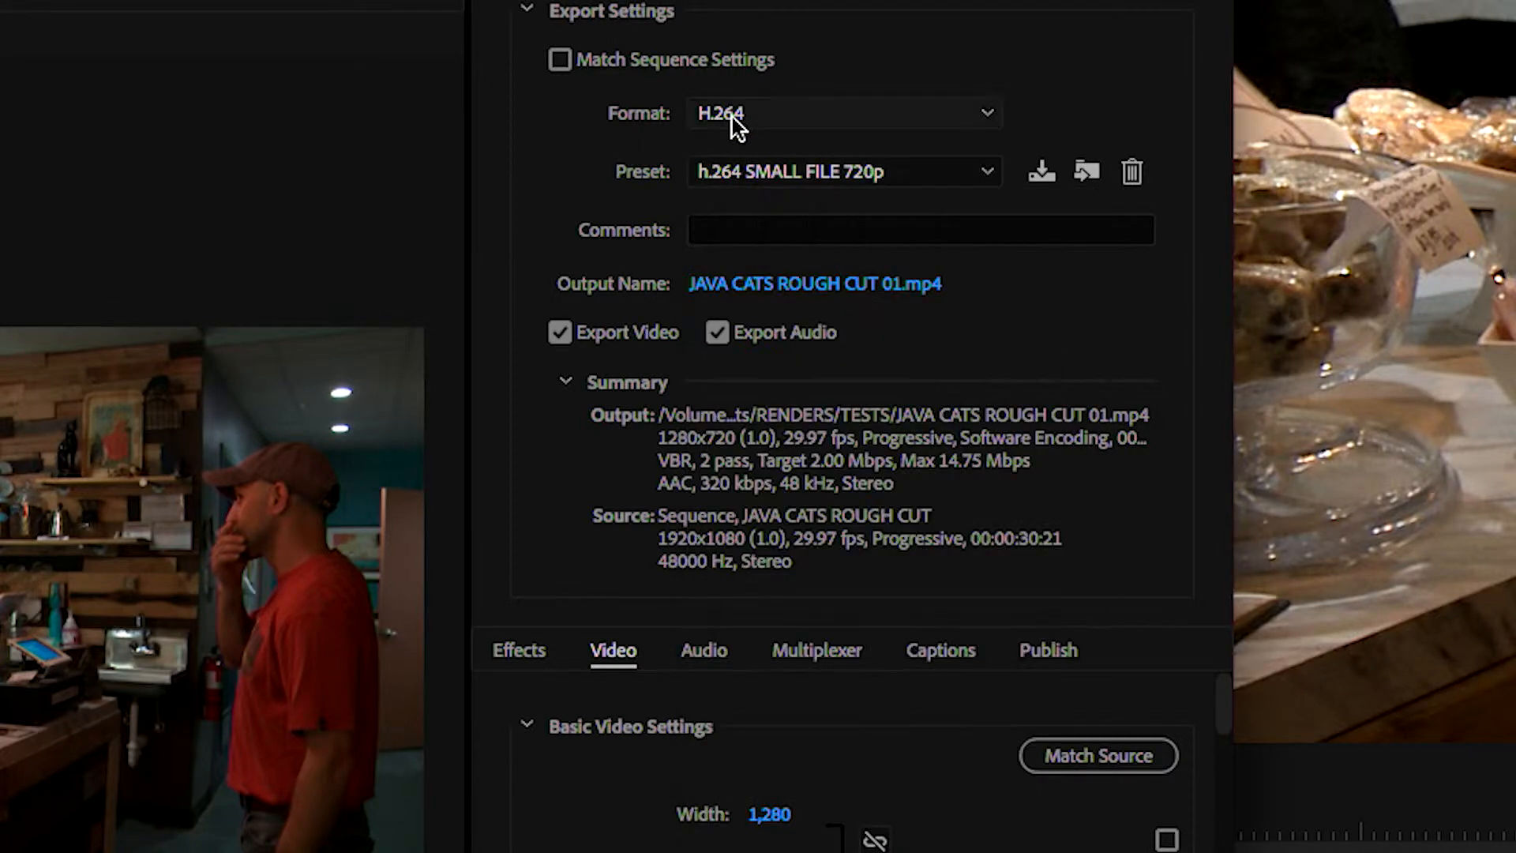
pyautogui.click(758, 169)
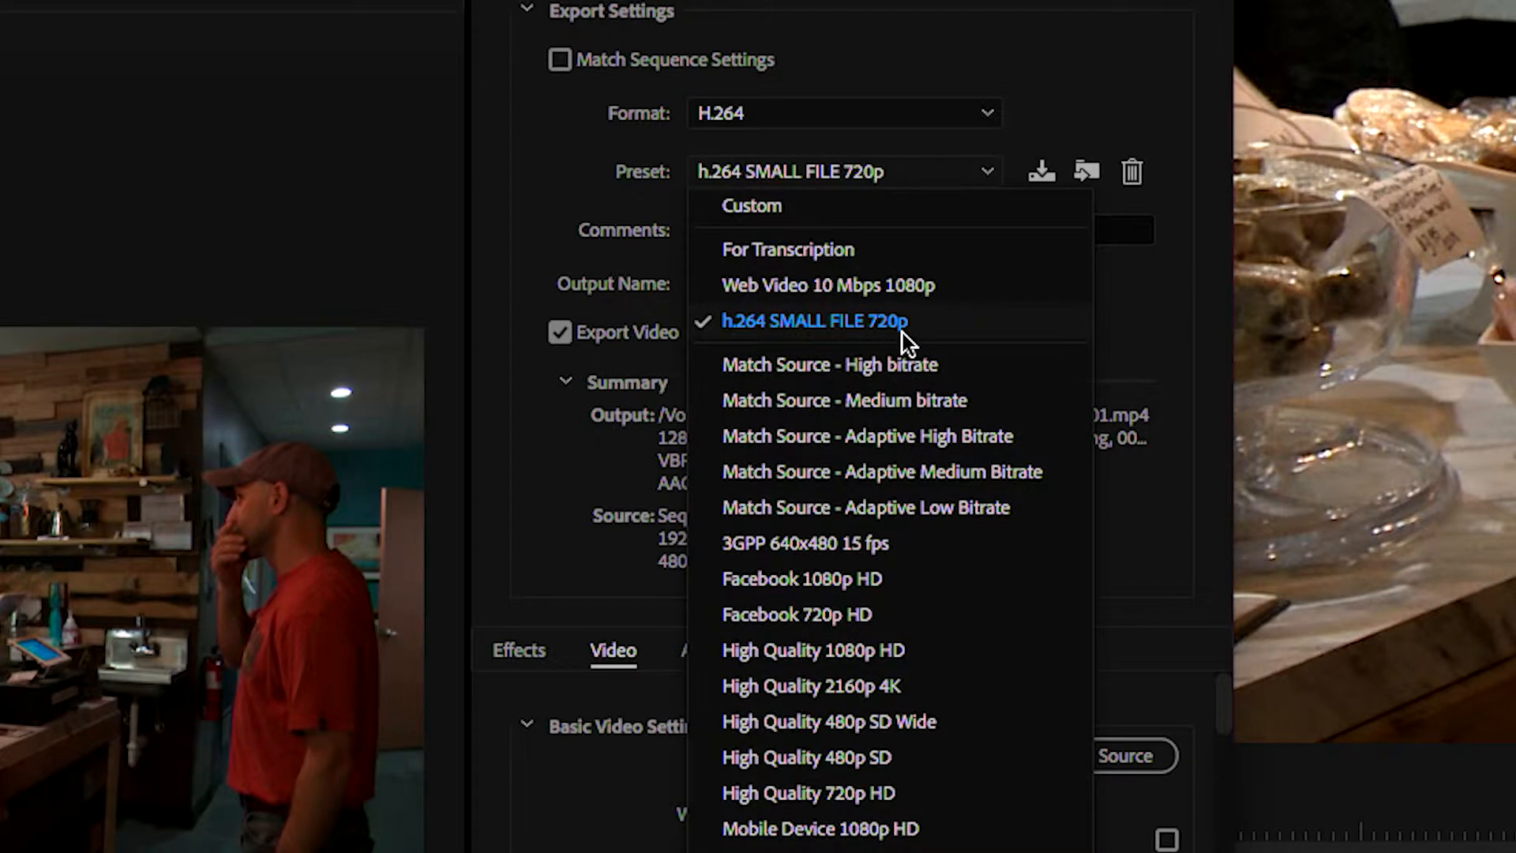
pyautogui.click(903, 333)
# Apply the Web Video 10 Mbps 1080p preset and enable Render at Maximum Depth
pyautogui.click(784, 169)
pyautogui.click(751, 290)
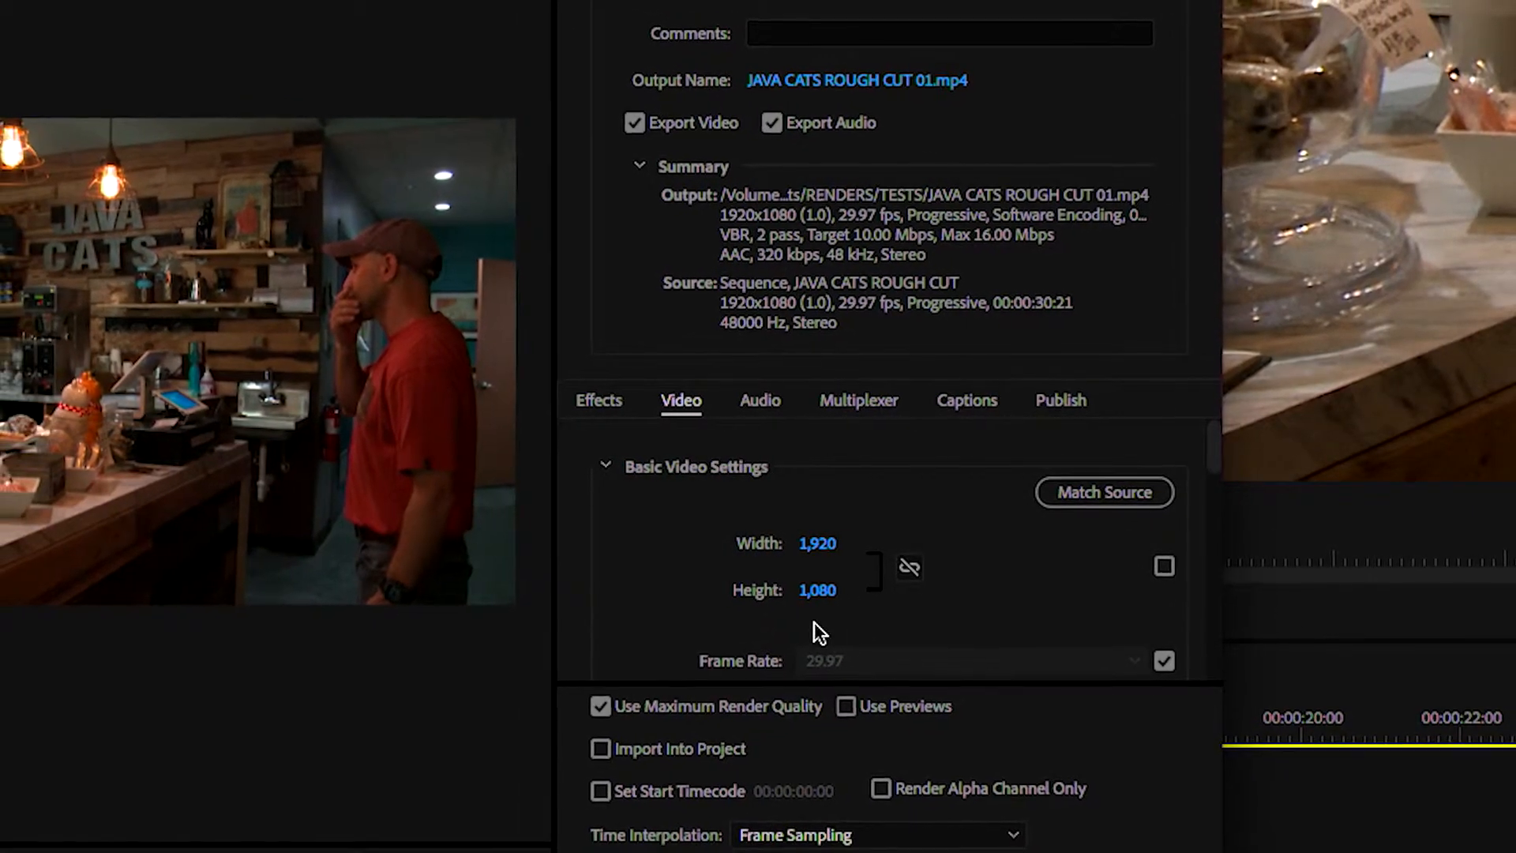
pyautogui.scroll(-3, 728, 577)
pyautogui.scroll(-3, 752, 571)
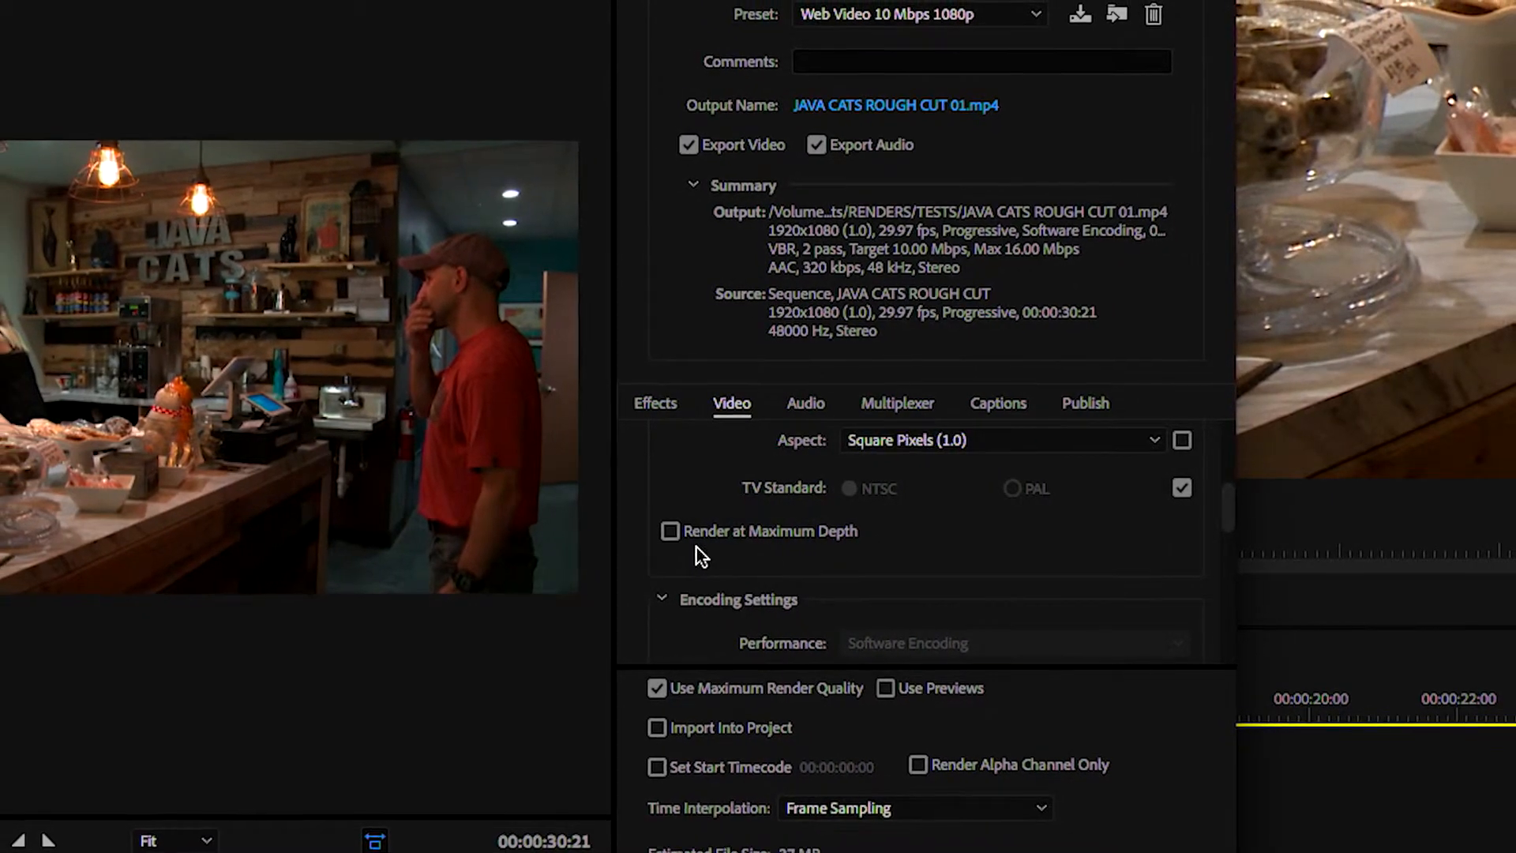
pyautogui.click(664, 532)
# Review the remaining encoding and bitrate settings, and send the export to the Adobe Media Encoder queue
pyautogui.scroll(-1, 760, 576)
pyautogui.scroll(-5, 776, 567)
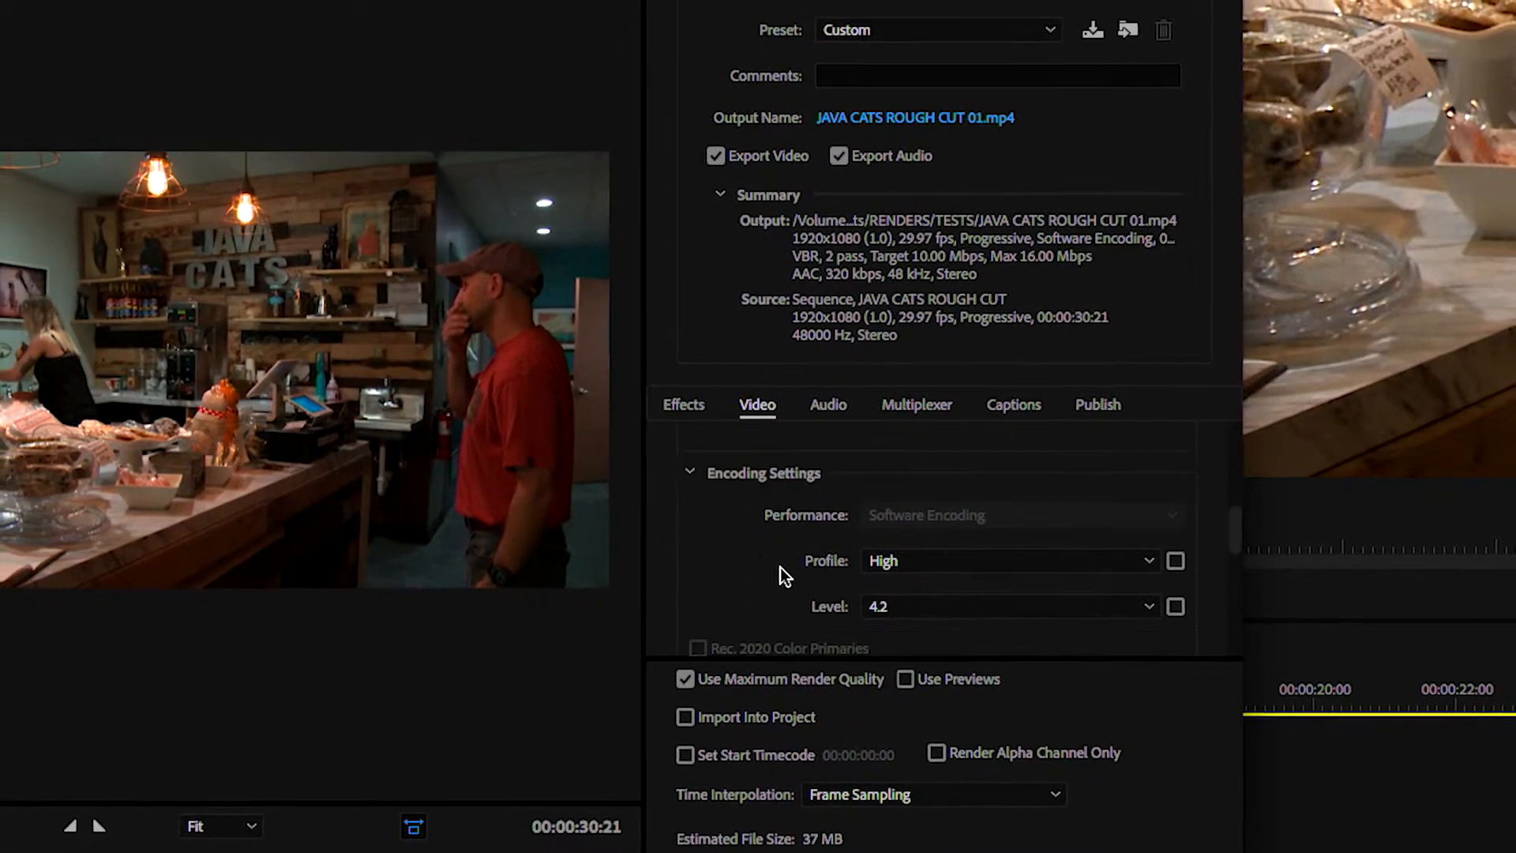
pyautogui.scroll(-1, 853, 537)
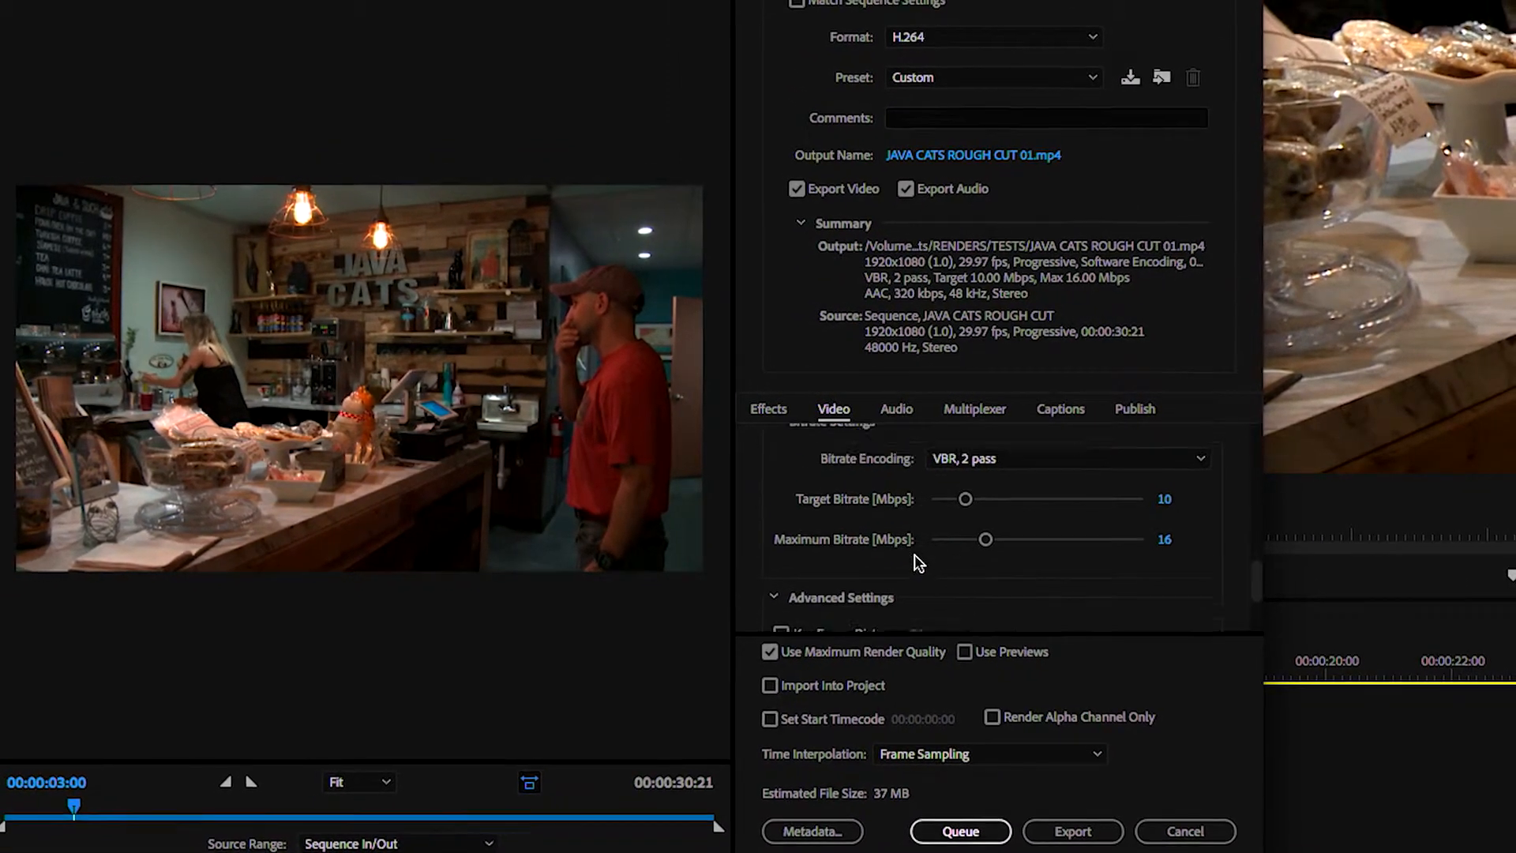
pyautogui.scroll(-3, 915, 561)
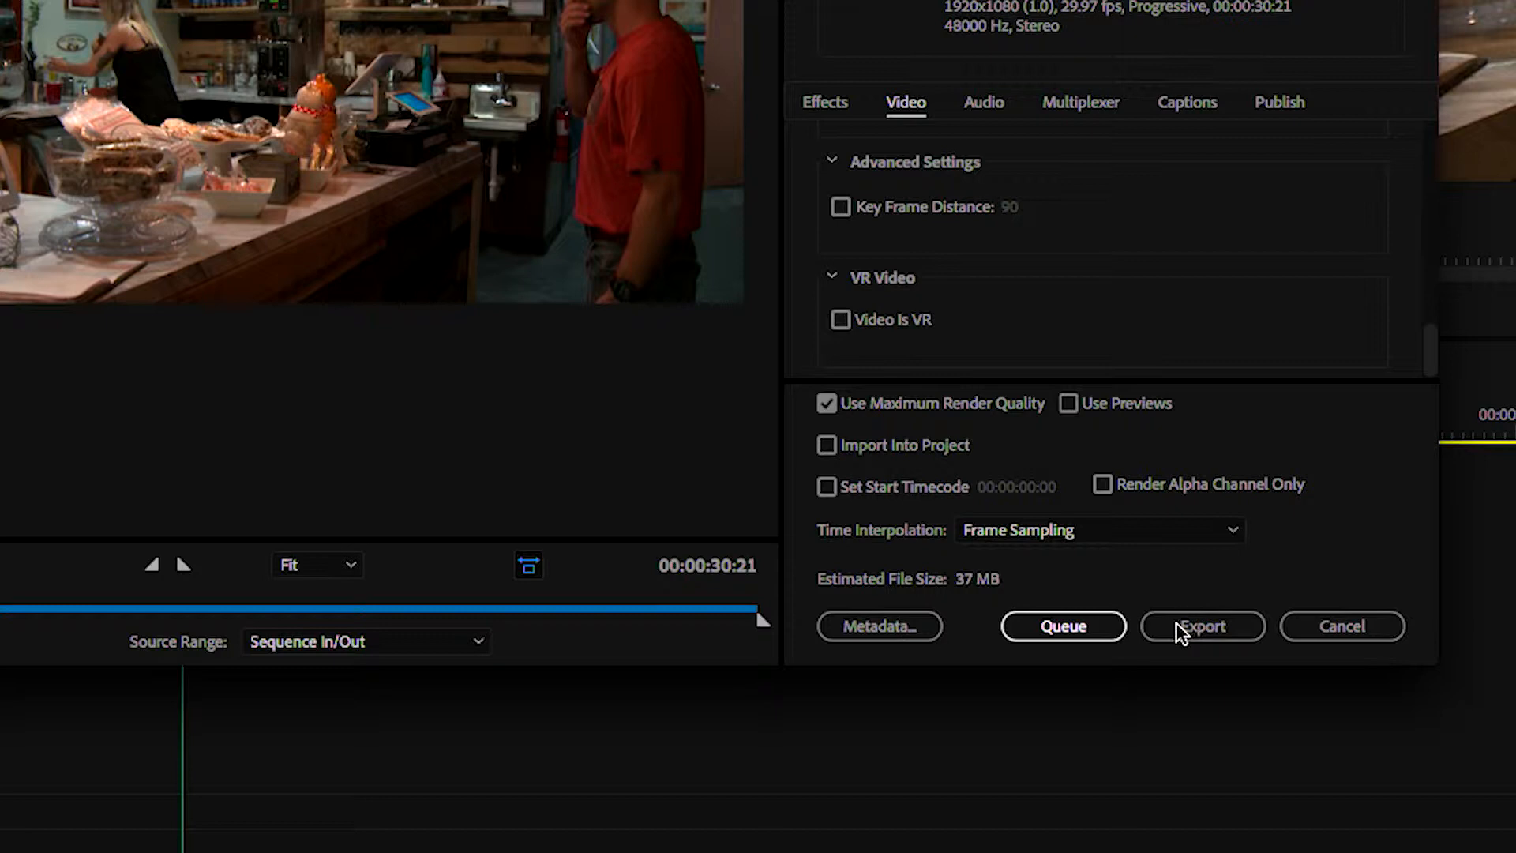
pyautogui.click(1080, 624)
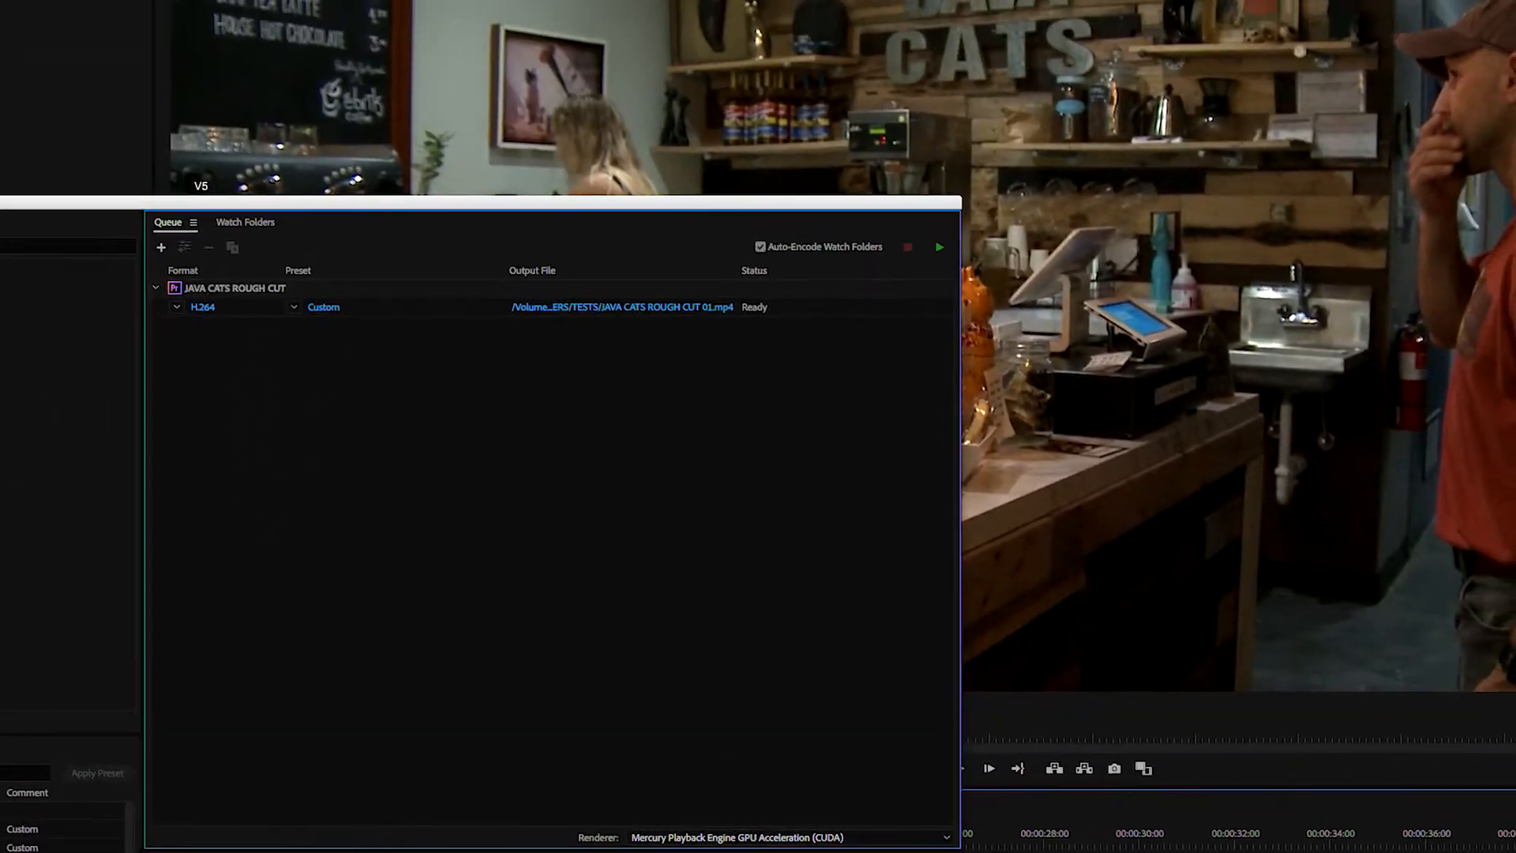
# Locate Adobe Media Encoder CC 2018 in the list of installed applications
pyautogui.click(1203, 851)
pyautogui.scroll(3, 1198, 267)
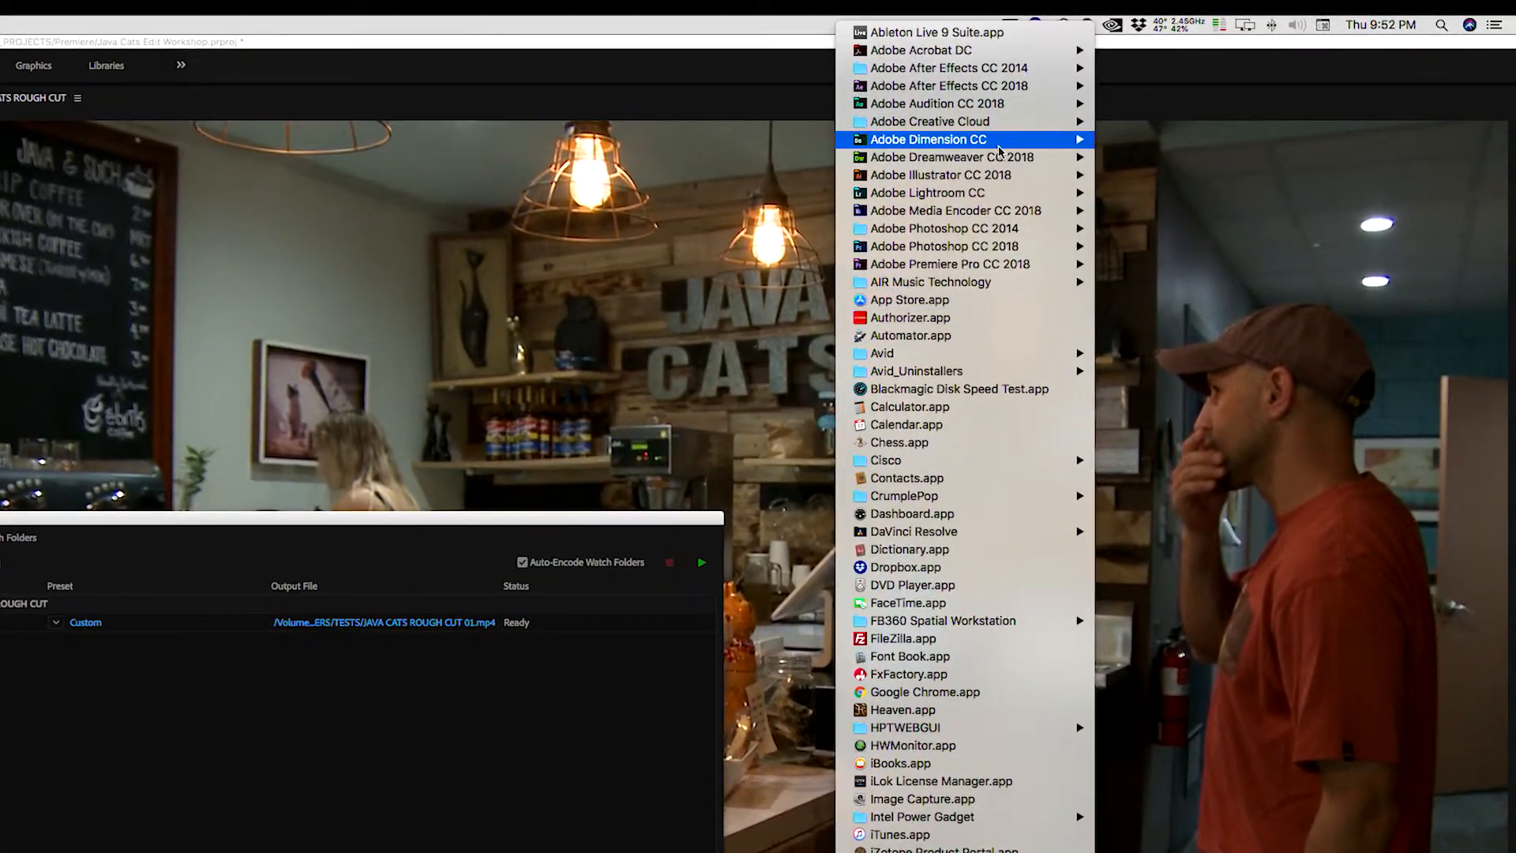
pyautogui.moveTo(978, 211)
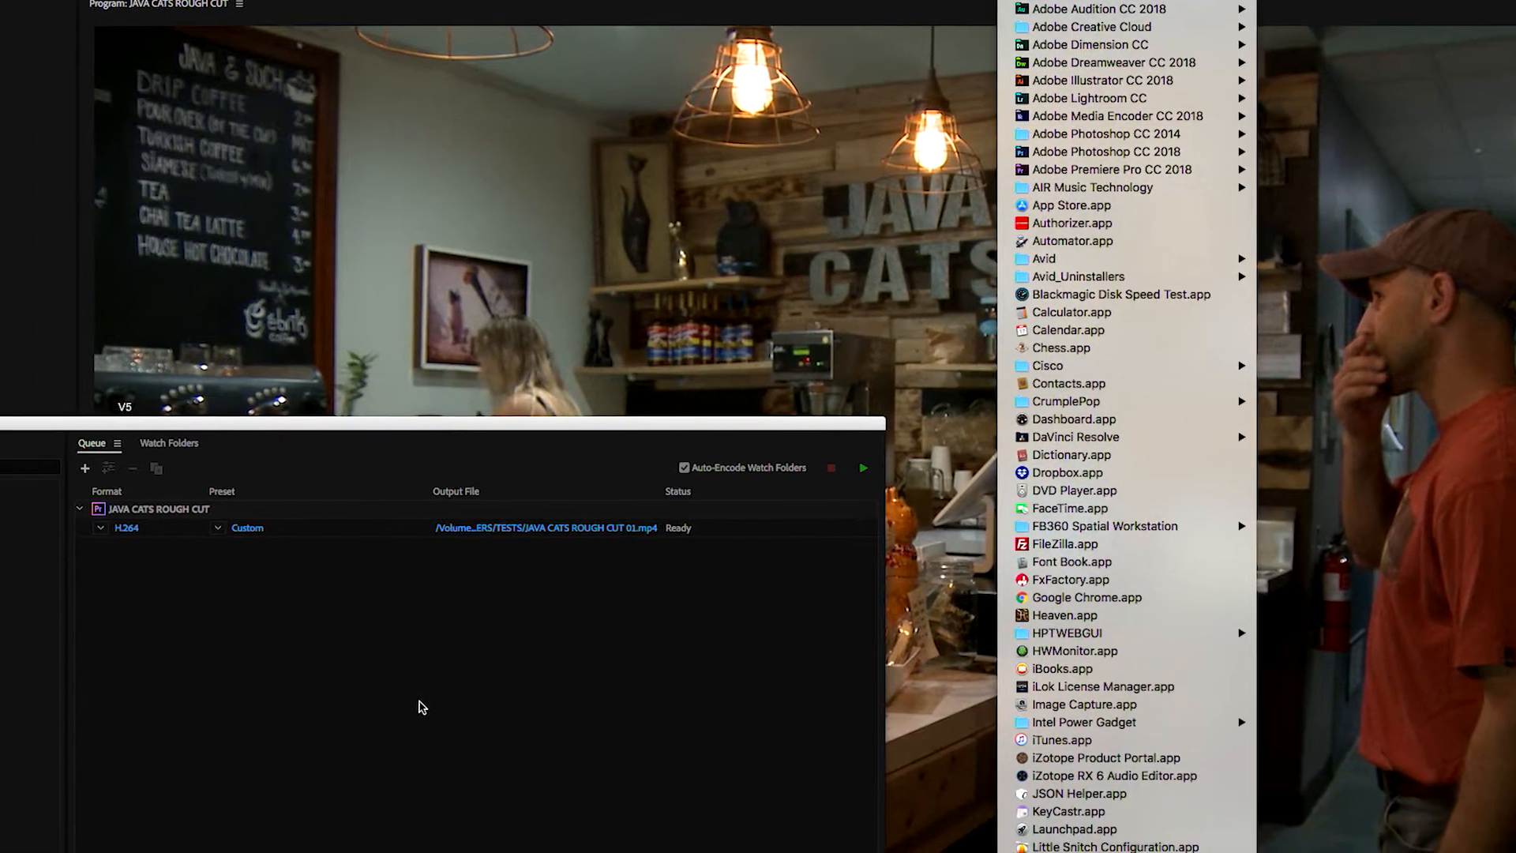
# Switch to Finder and select P2480470.MOV in the "40 under 40 Behold" folder
pyautogui.click(255, 796)
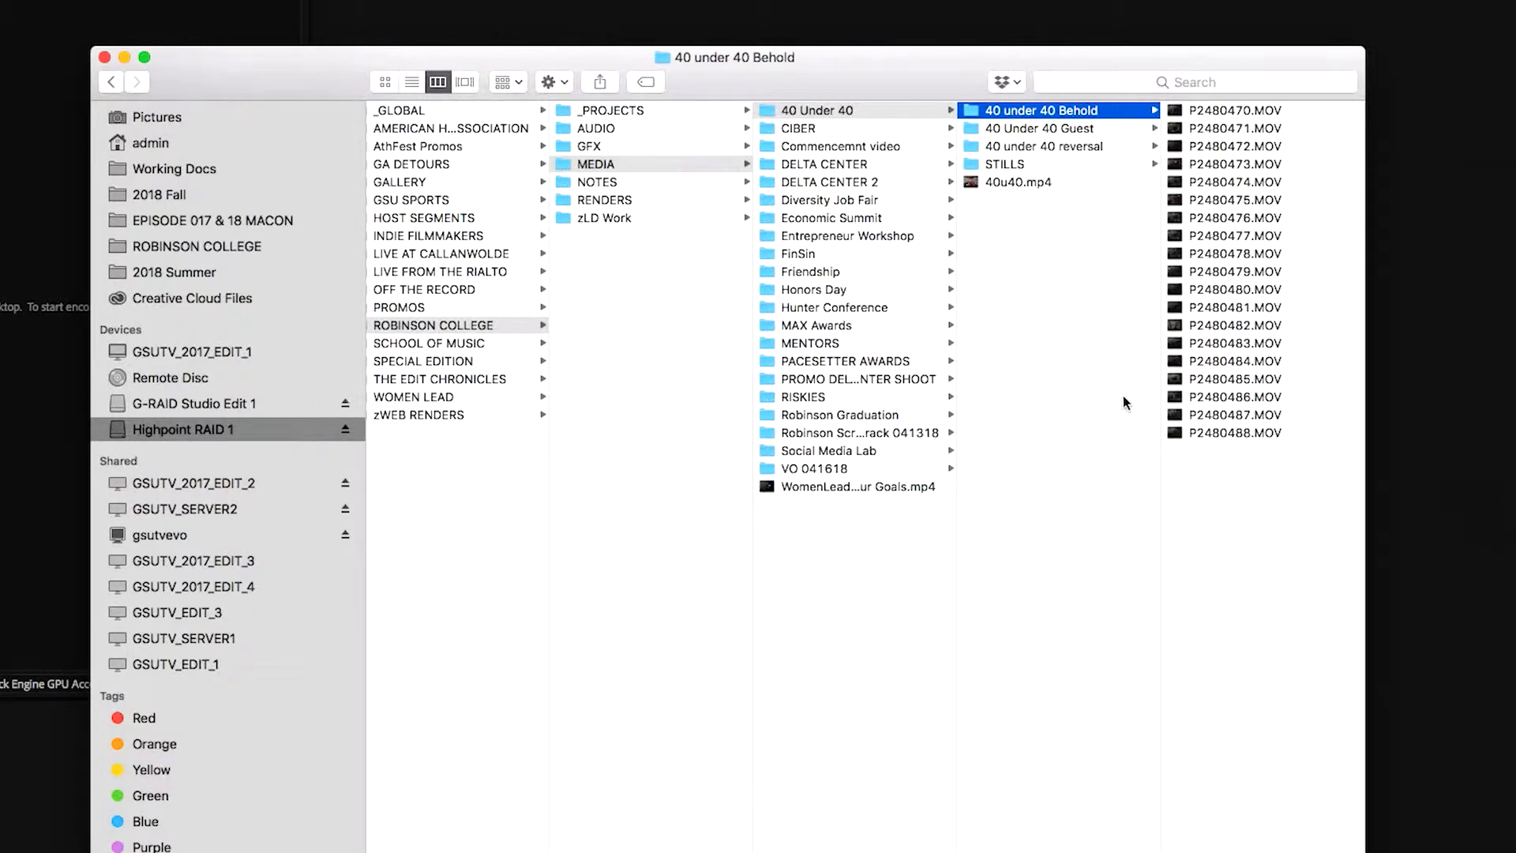
pyautogui.click(1198, 126)
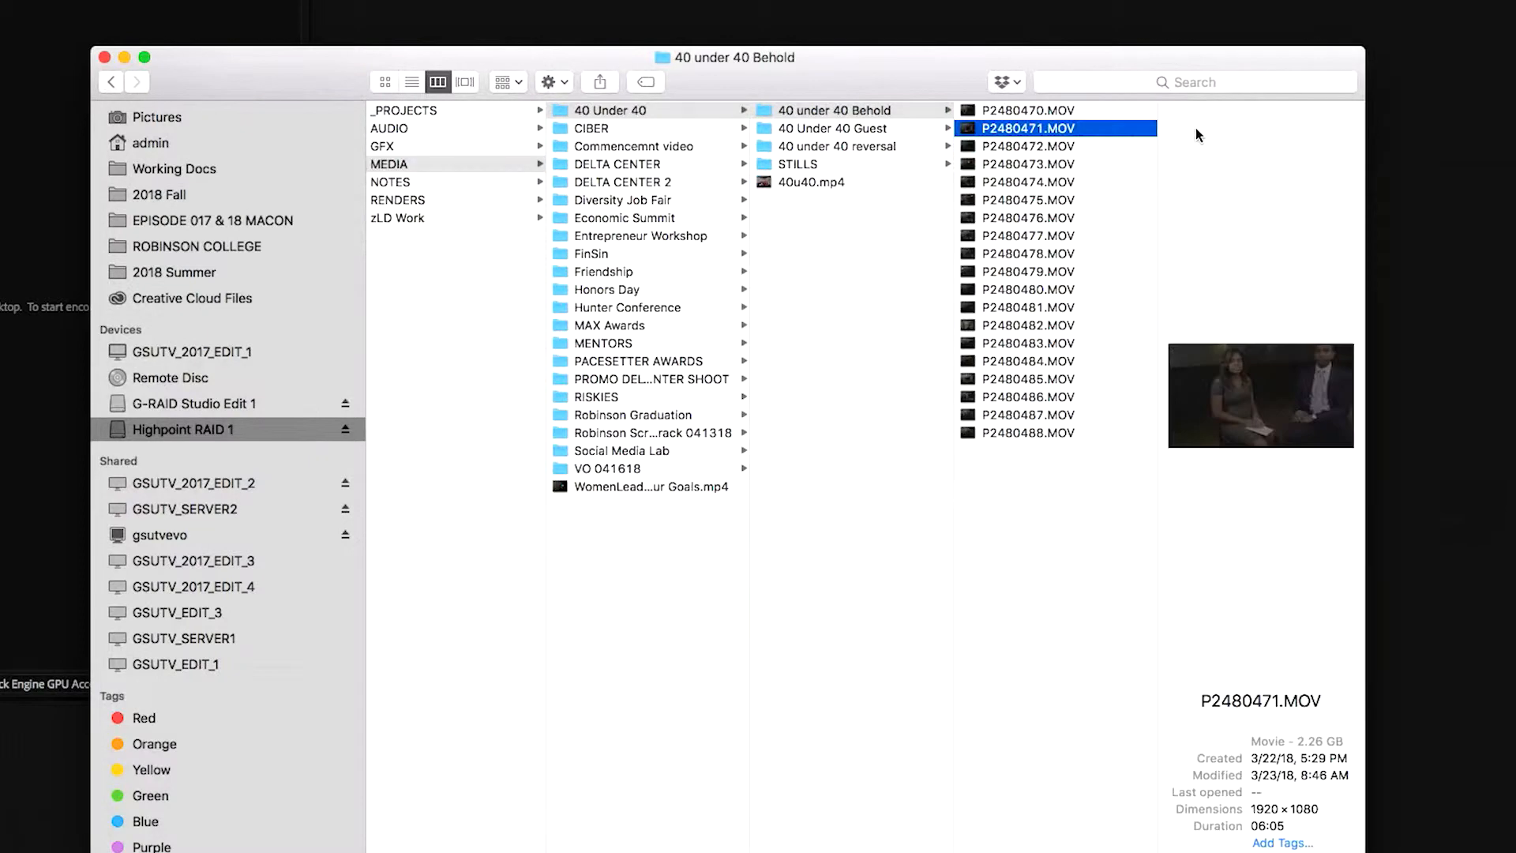
pyautogui.click(1050, 124)
pyautogui.click(969, 114)
pyautogui.click(968, 113)
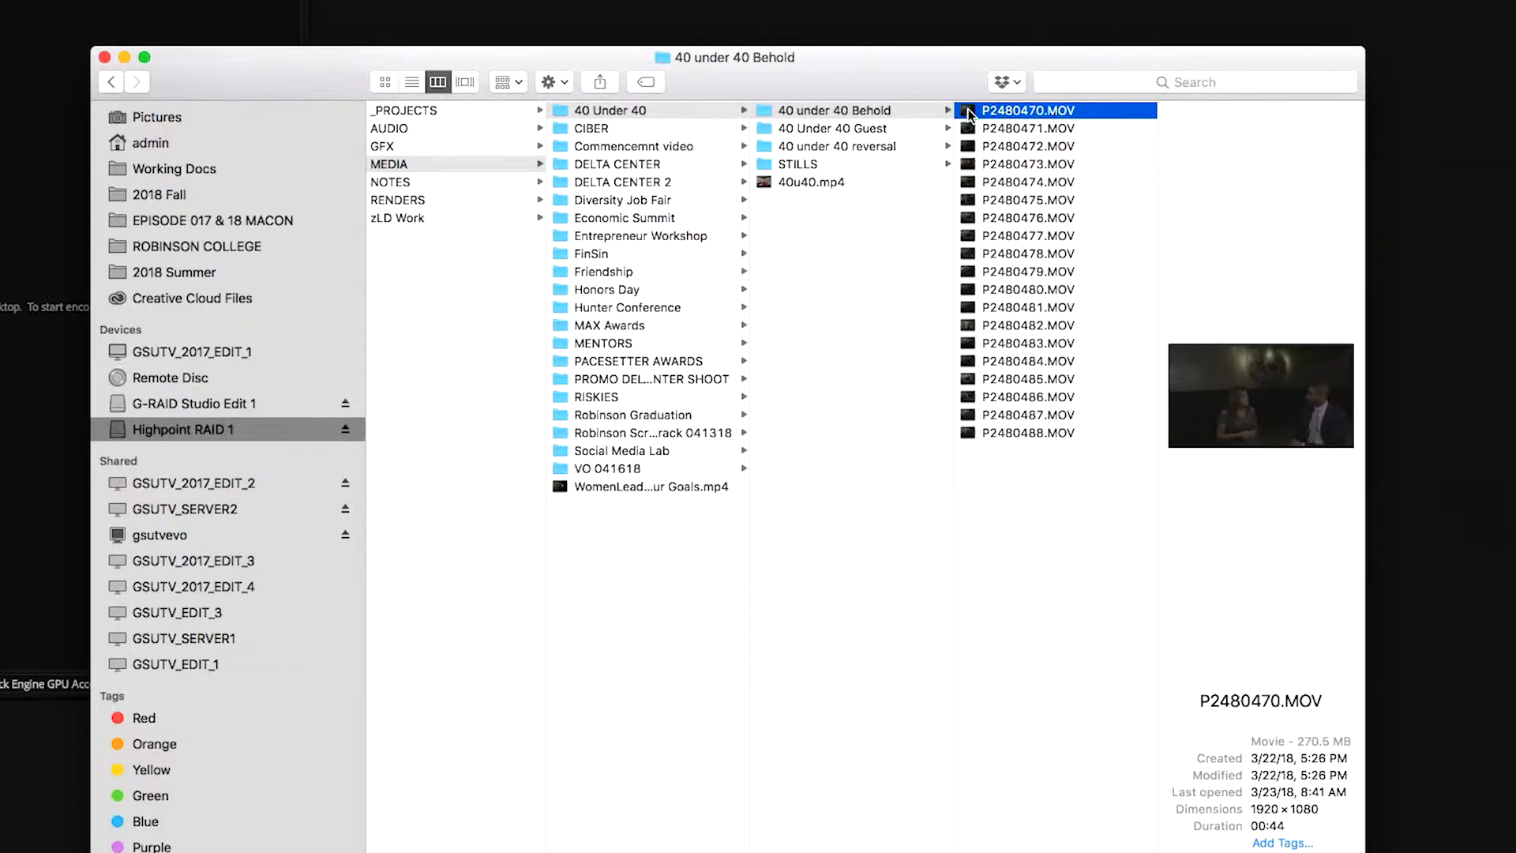
# Open P2480470.MOV in the media inspection app and examine the video section of its media info
pyautogui.moveTo(971, 116); pyautogui.dragTo(24, 841)
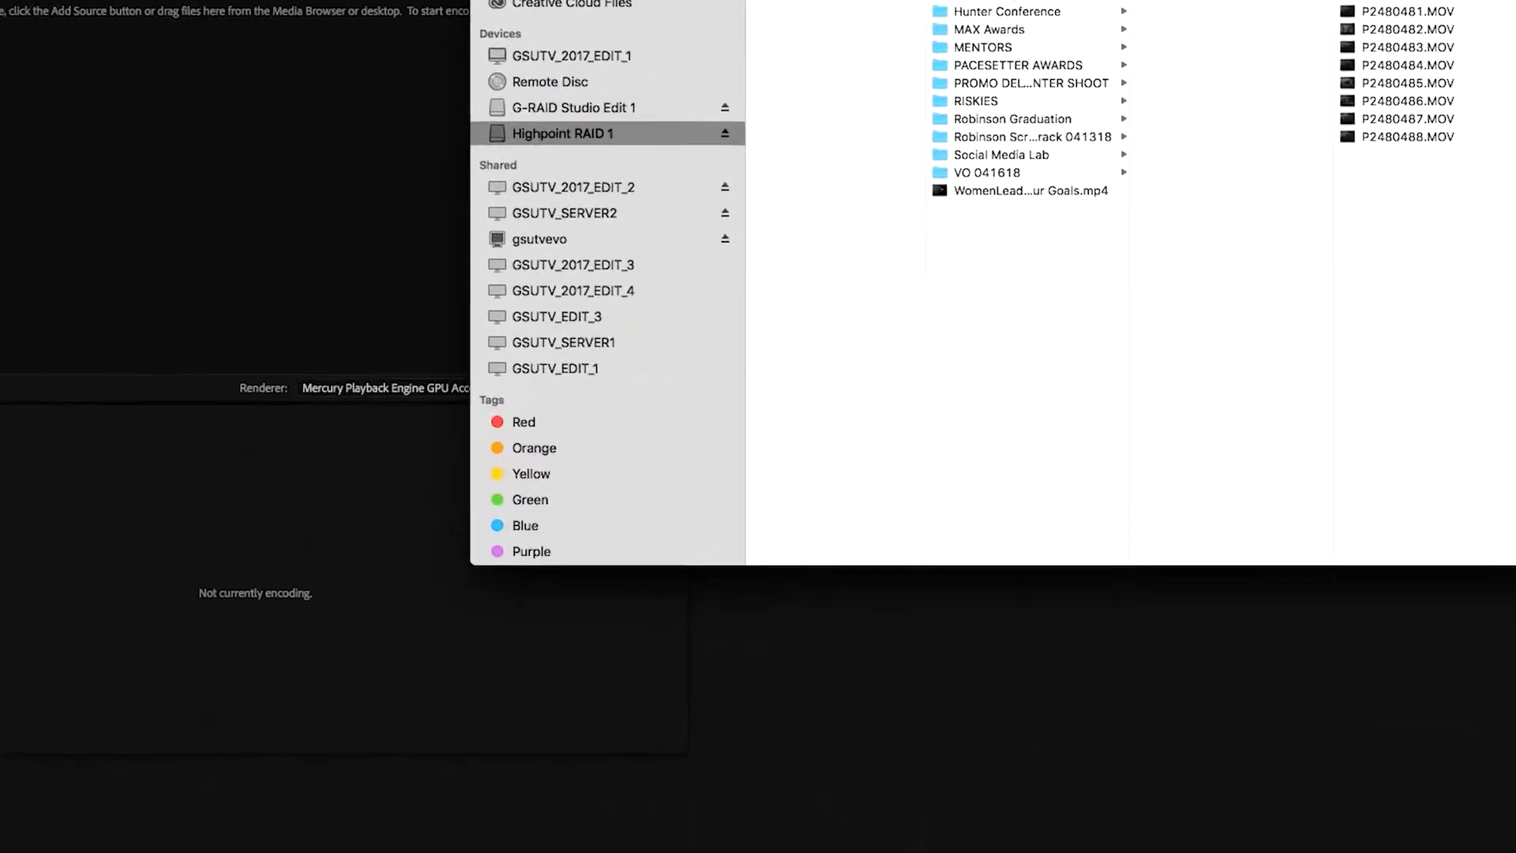
pyautogui.moveTo(421, 844); pyautogui.dragTo(633, 836)
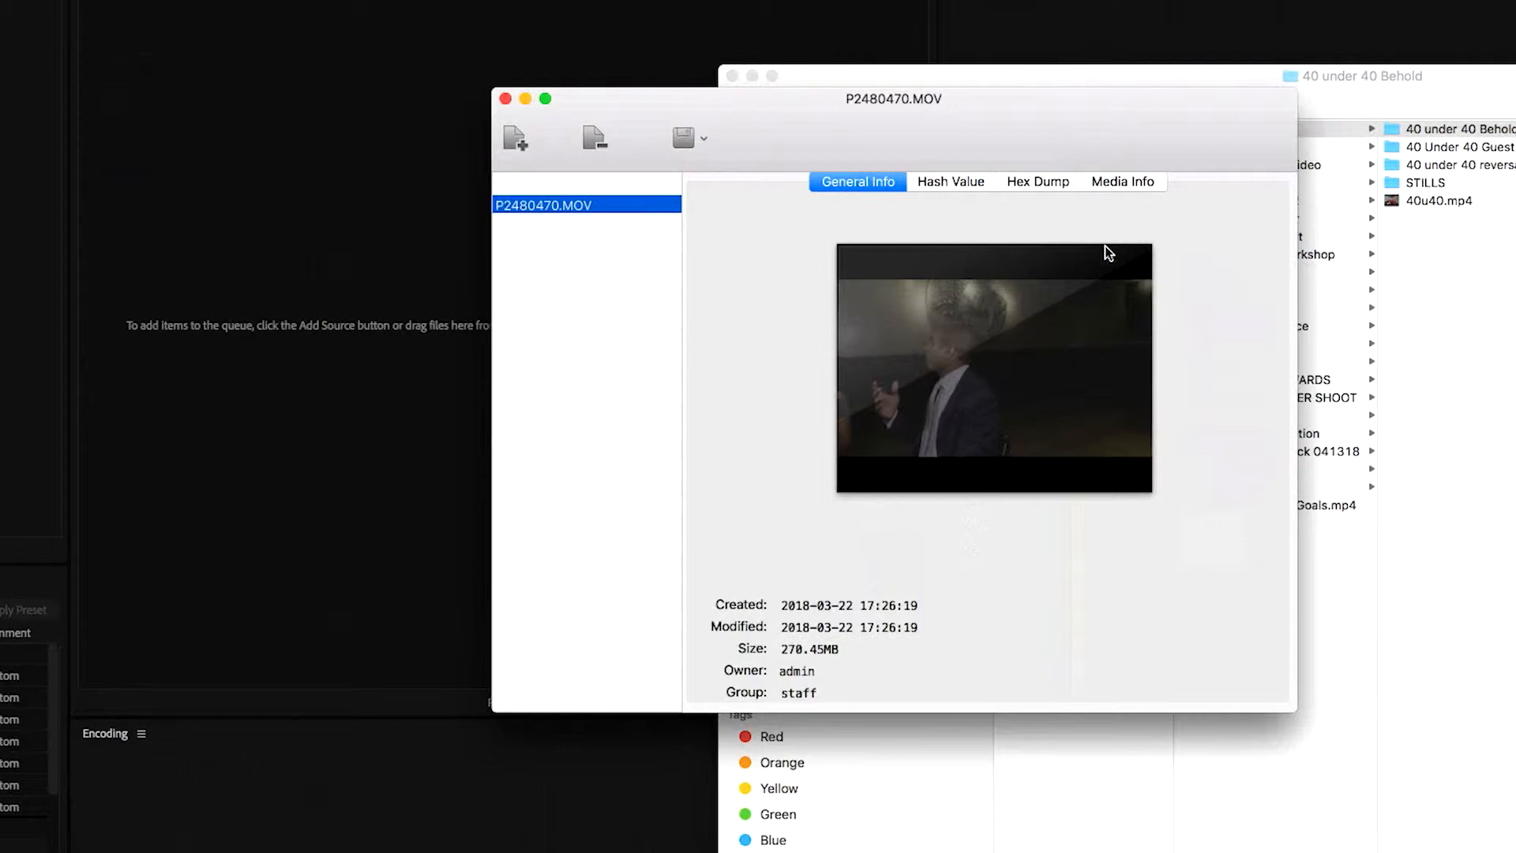
pyautogui.click(1138, 188)
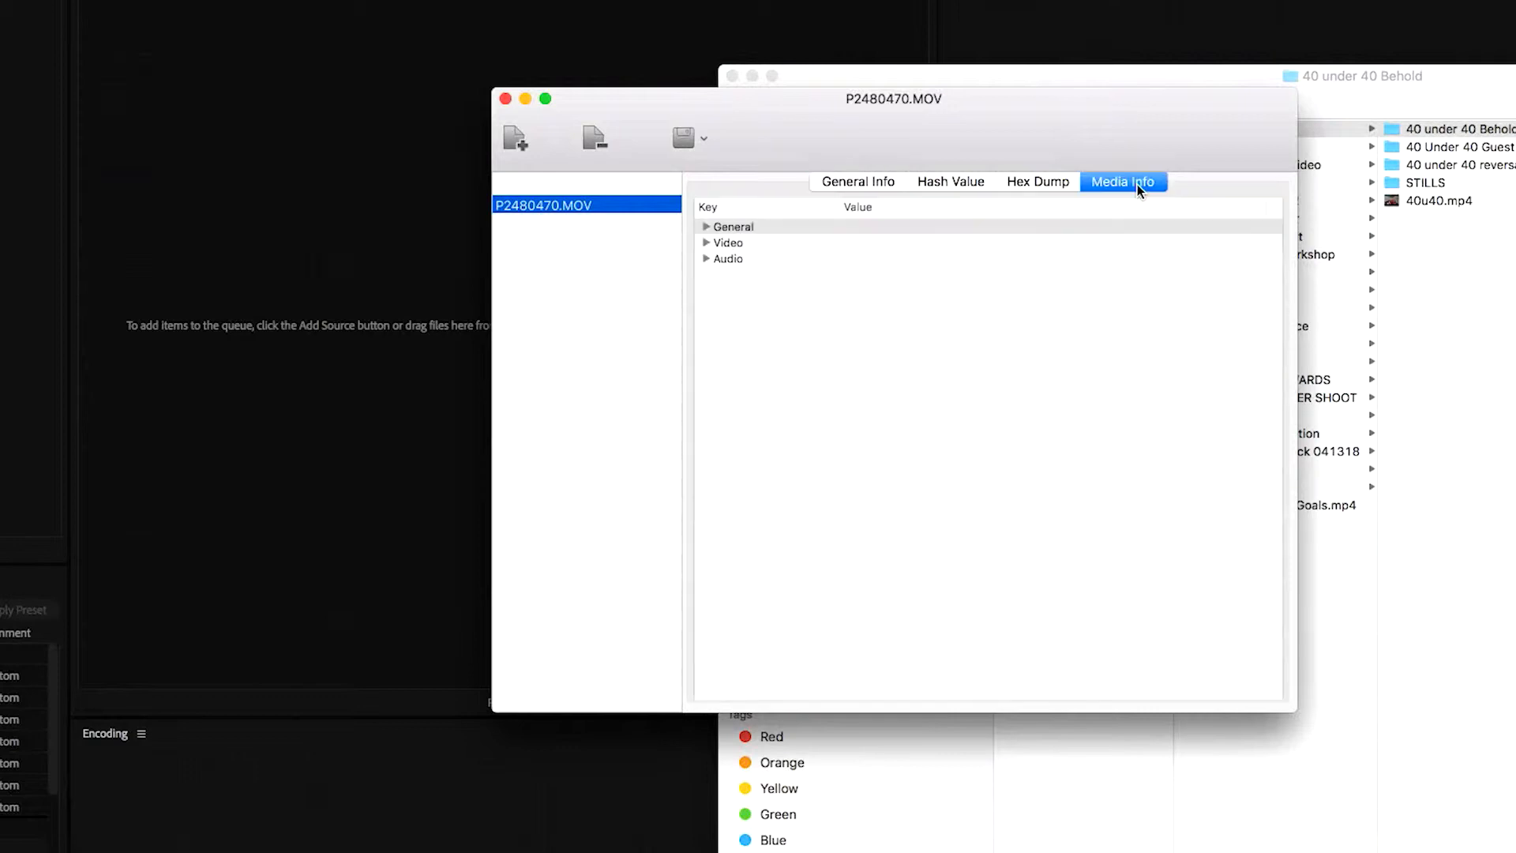
pyautogui.click(706, 243)
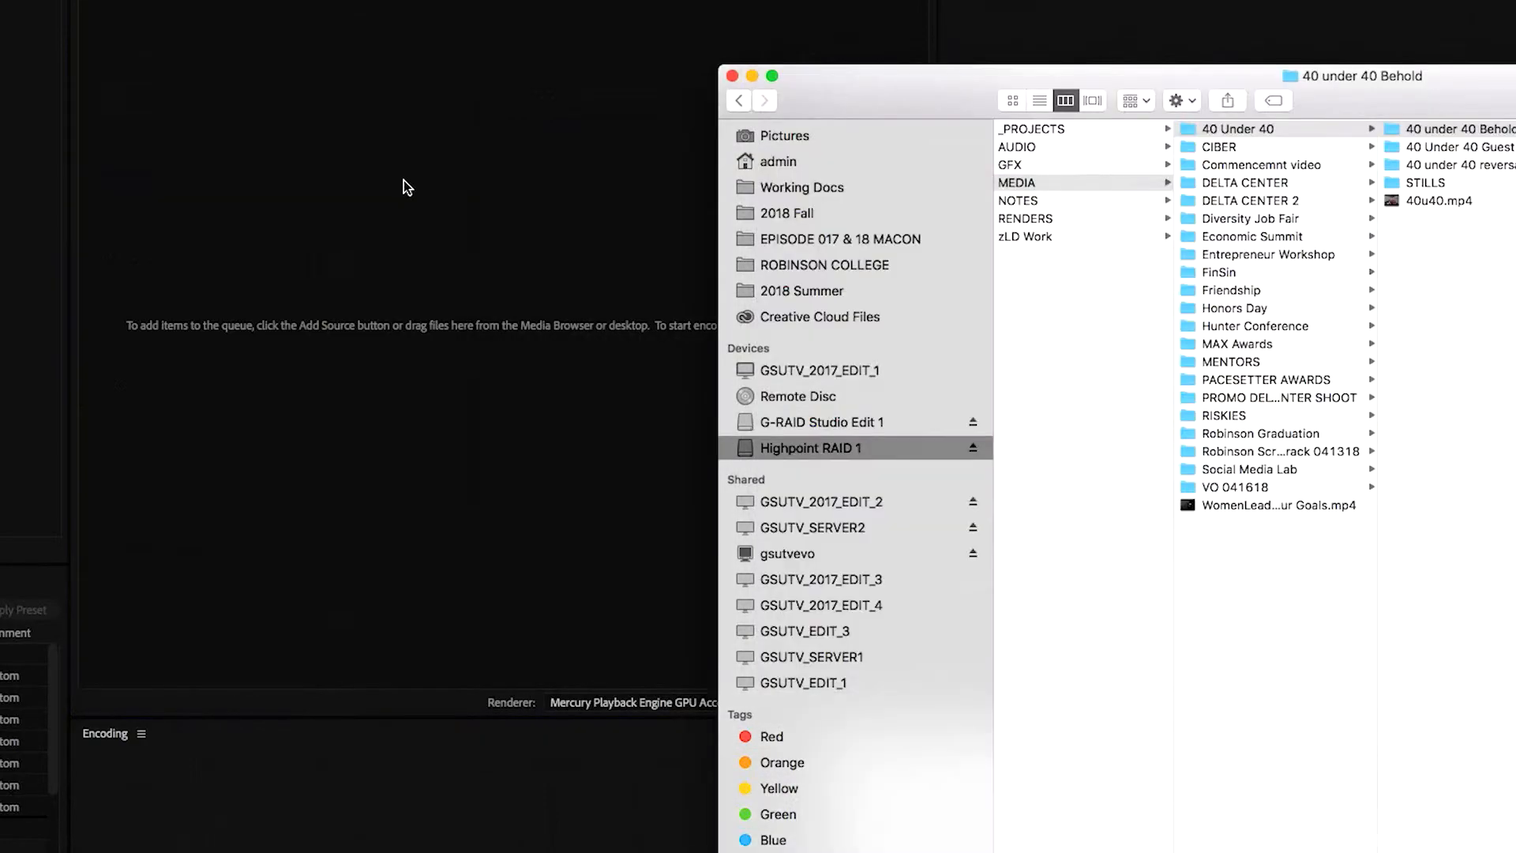
# Add P2480470.MOV from Finder to the Media Encoder queue
pyautogui.moveTo(1482, 186); pyautogui.dragTo(650, 267)
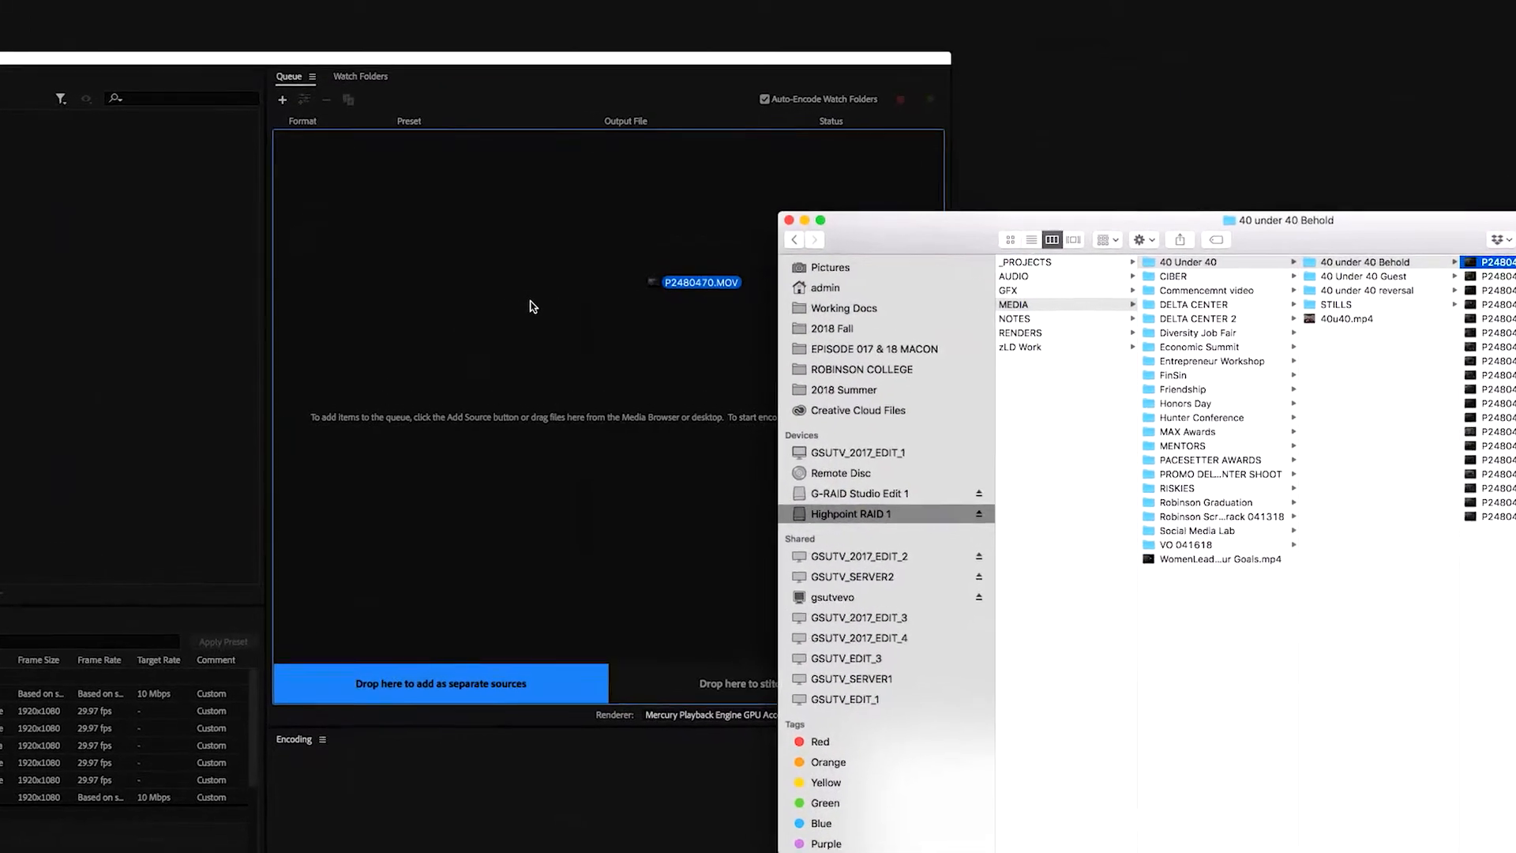
pyautogui.moveTo(533, 306); pyautogui.dragTo(568, 320)
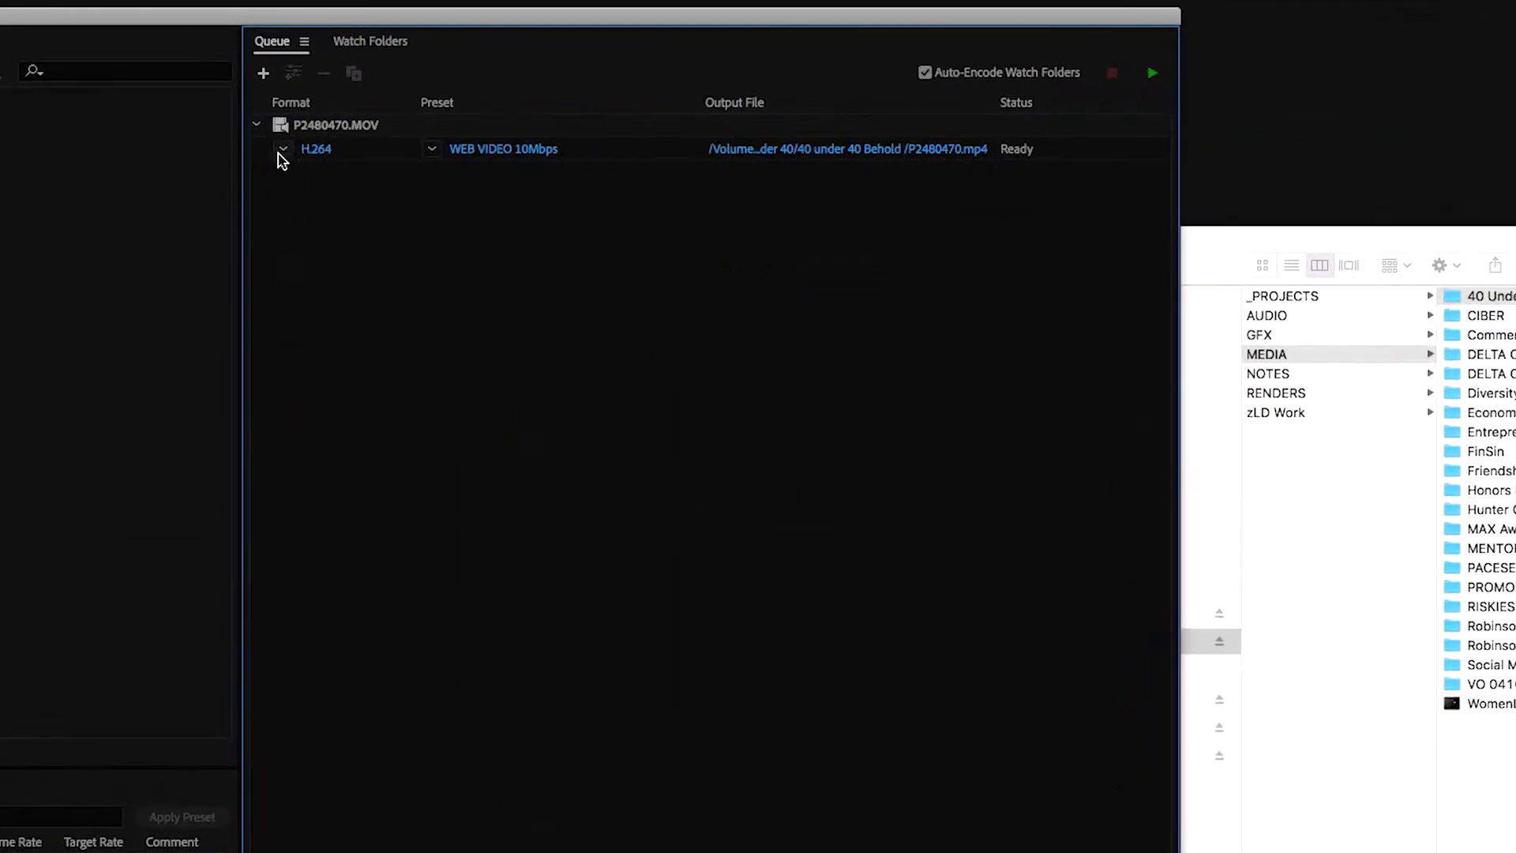
# Set the queued P2480470.MOV to the QuickTime format with the GSUTV ProRES (HQ) Transcode 1080p preset
pyautogui.click(283, 152)
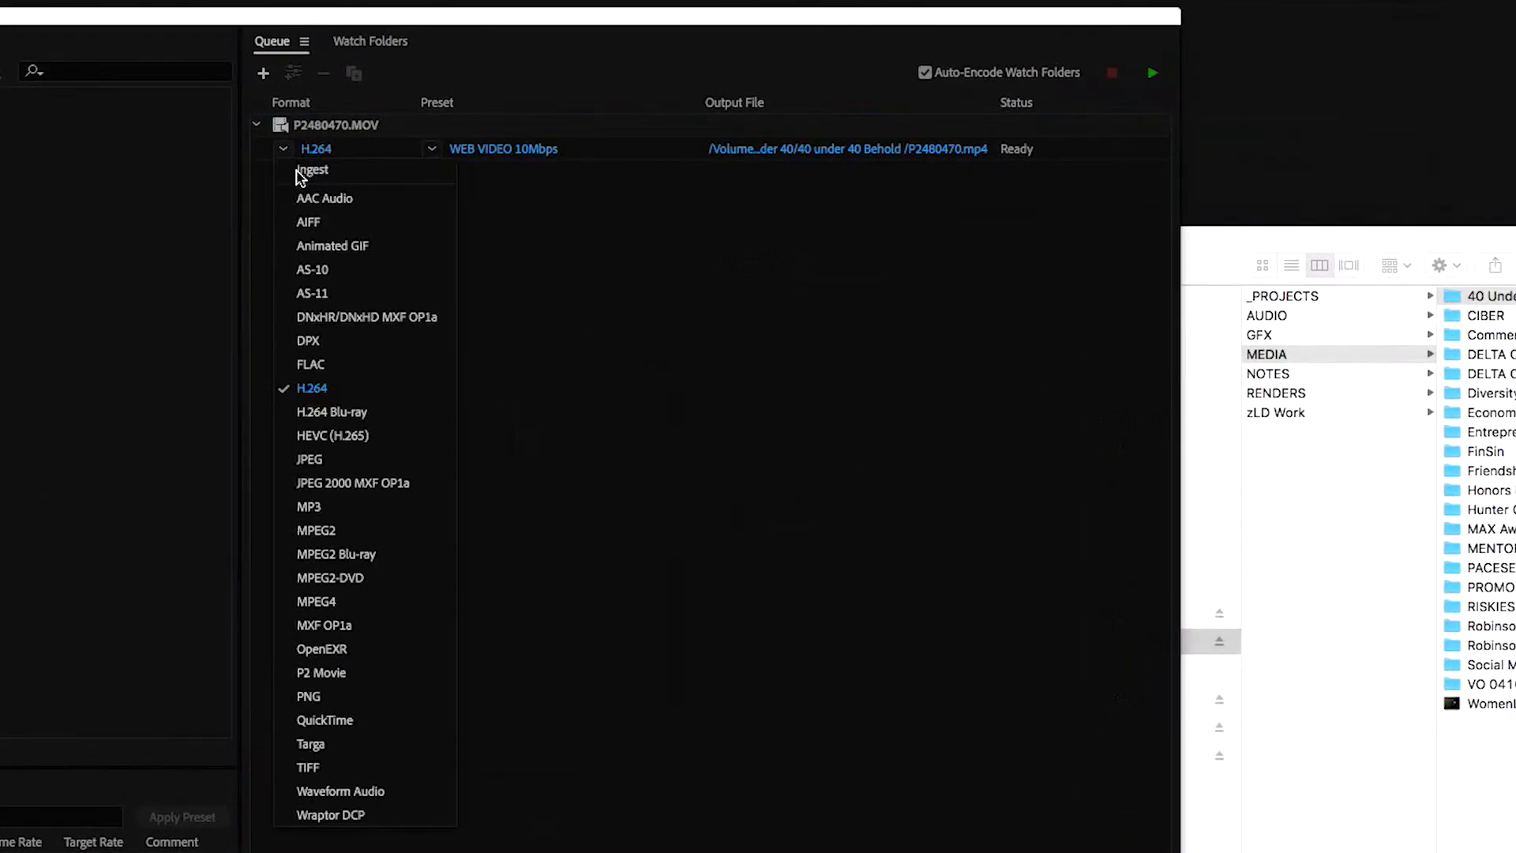
pyautogui.click(324, 721)
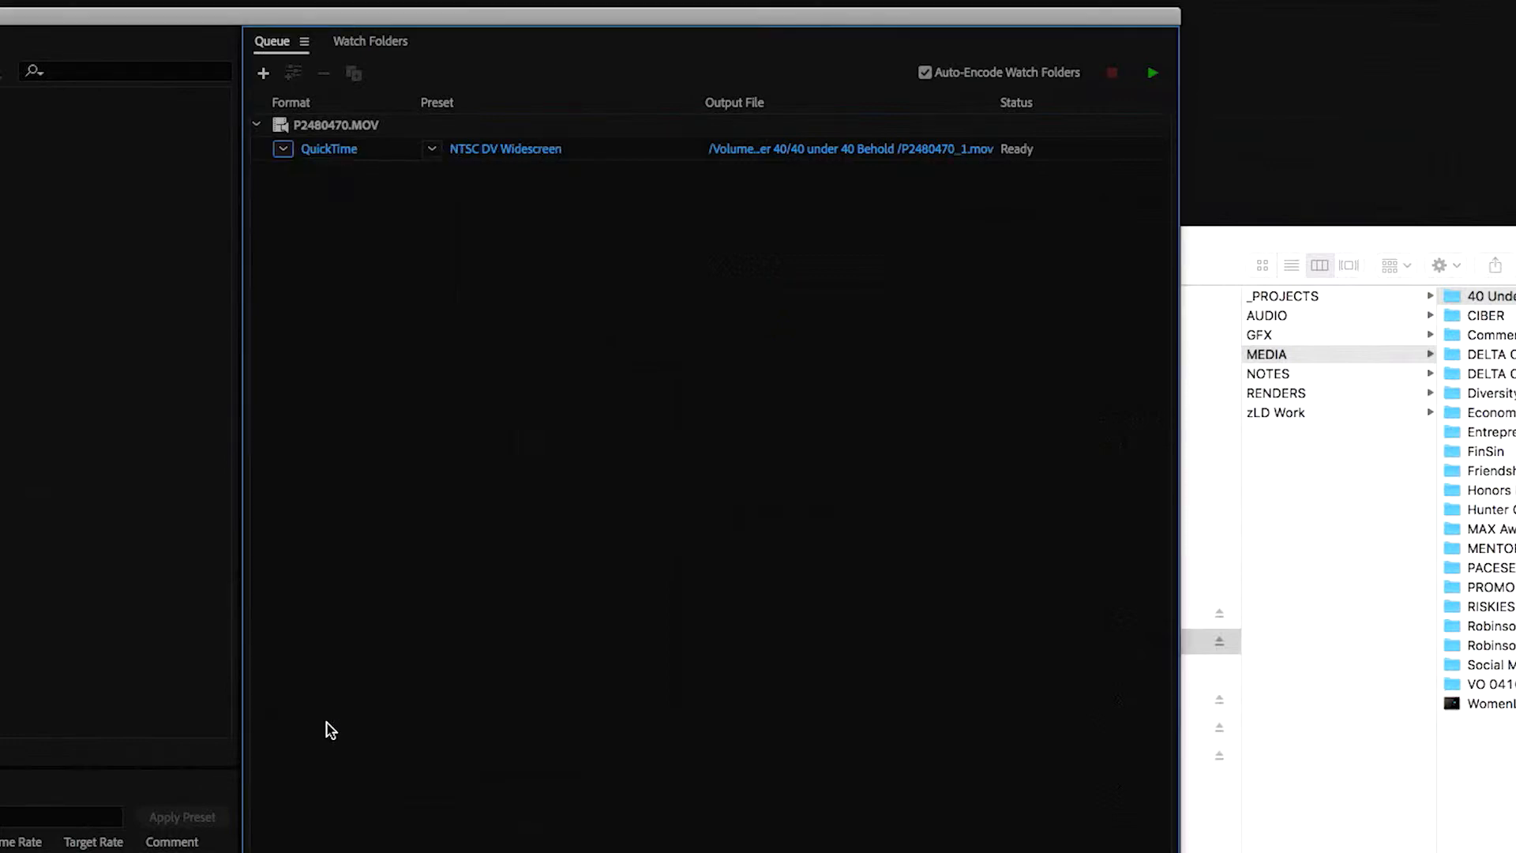
pyautogui.click(433, 150)
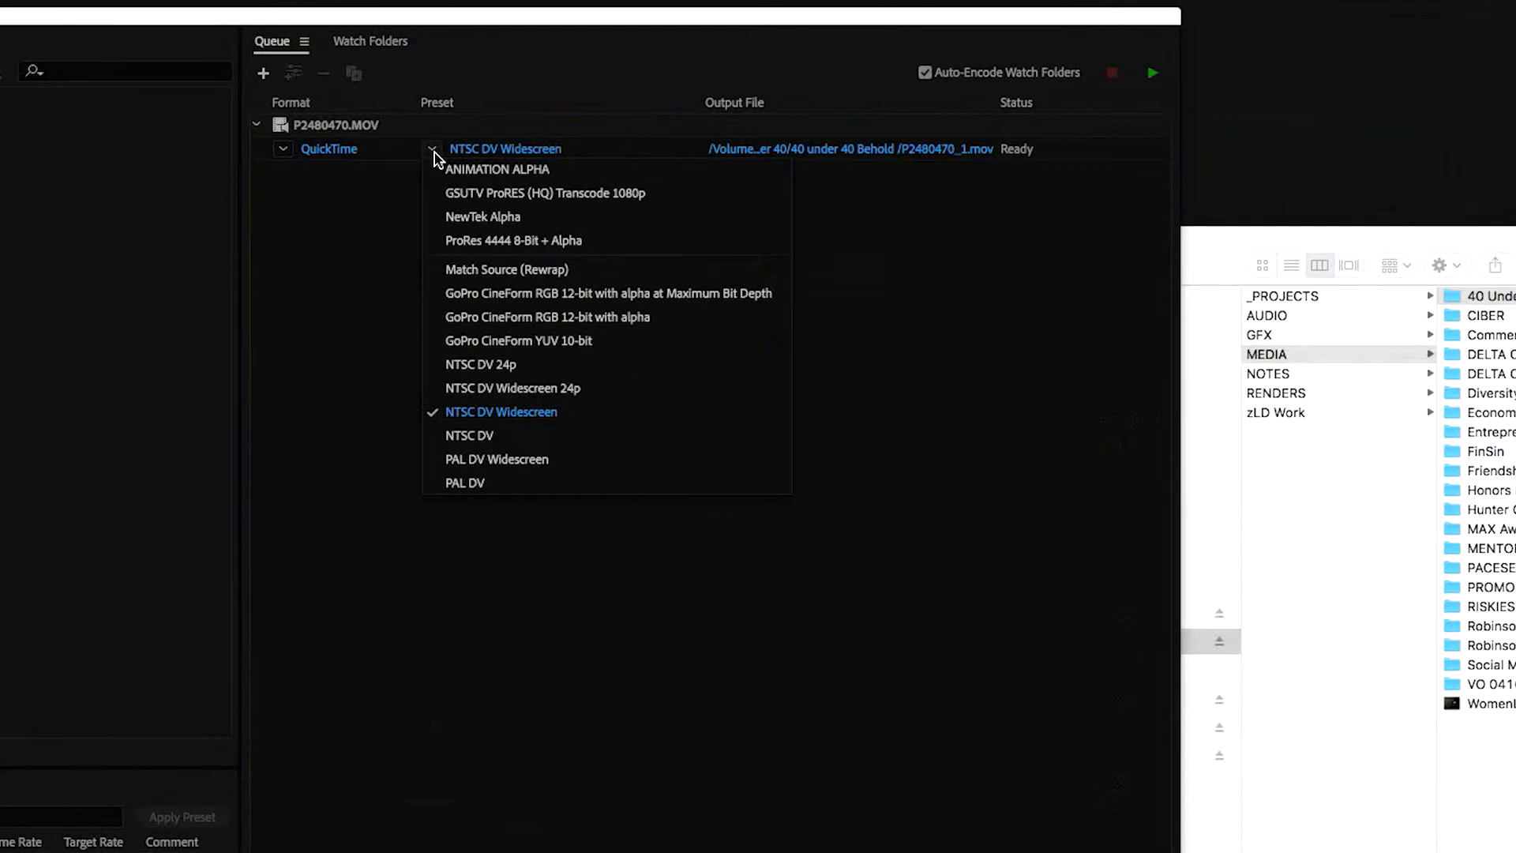
pyautogui.click(629, 197)
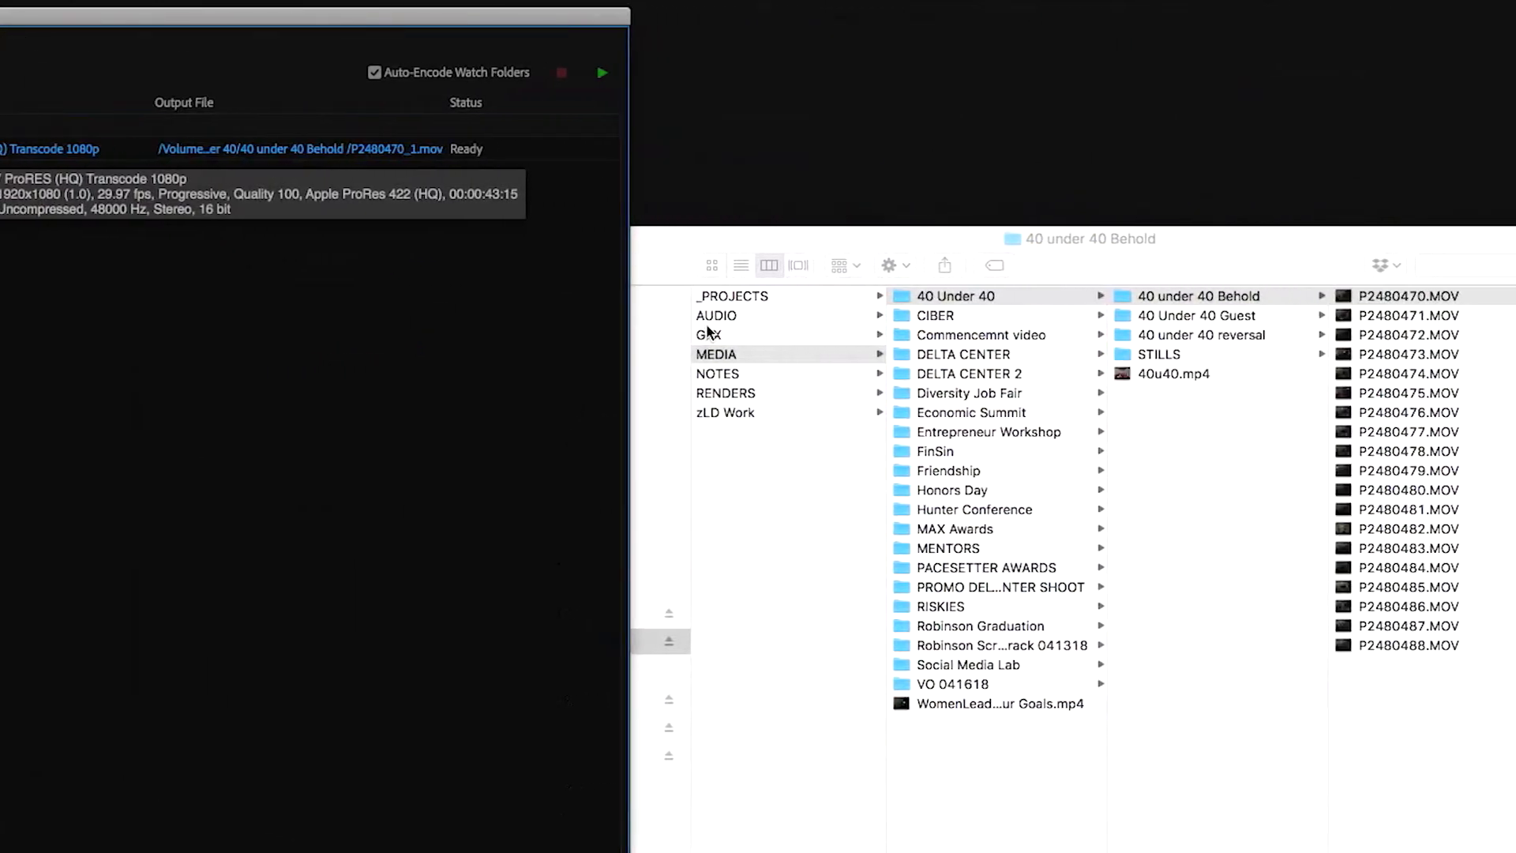
# Add the remaining clips P2480471.MOV through P2480488.MOV from Finder to the Media Encoder queue and start encoding
pyautogui.click(1435, 745)
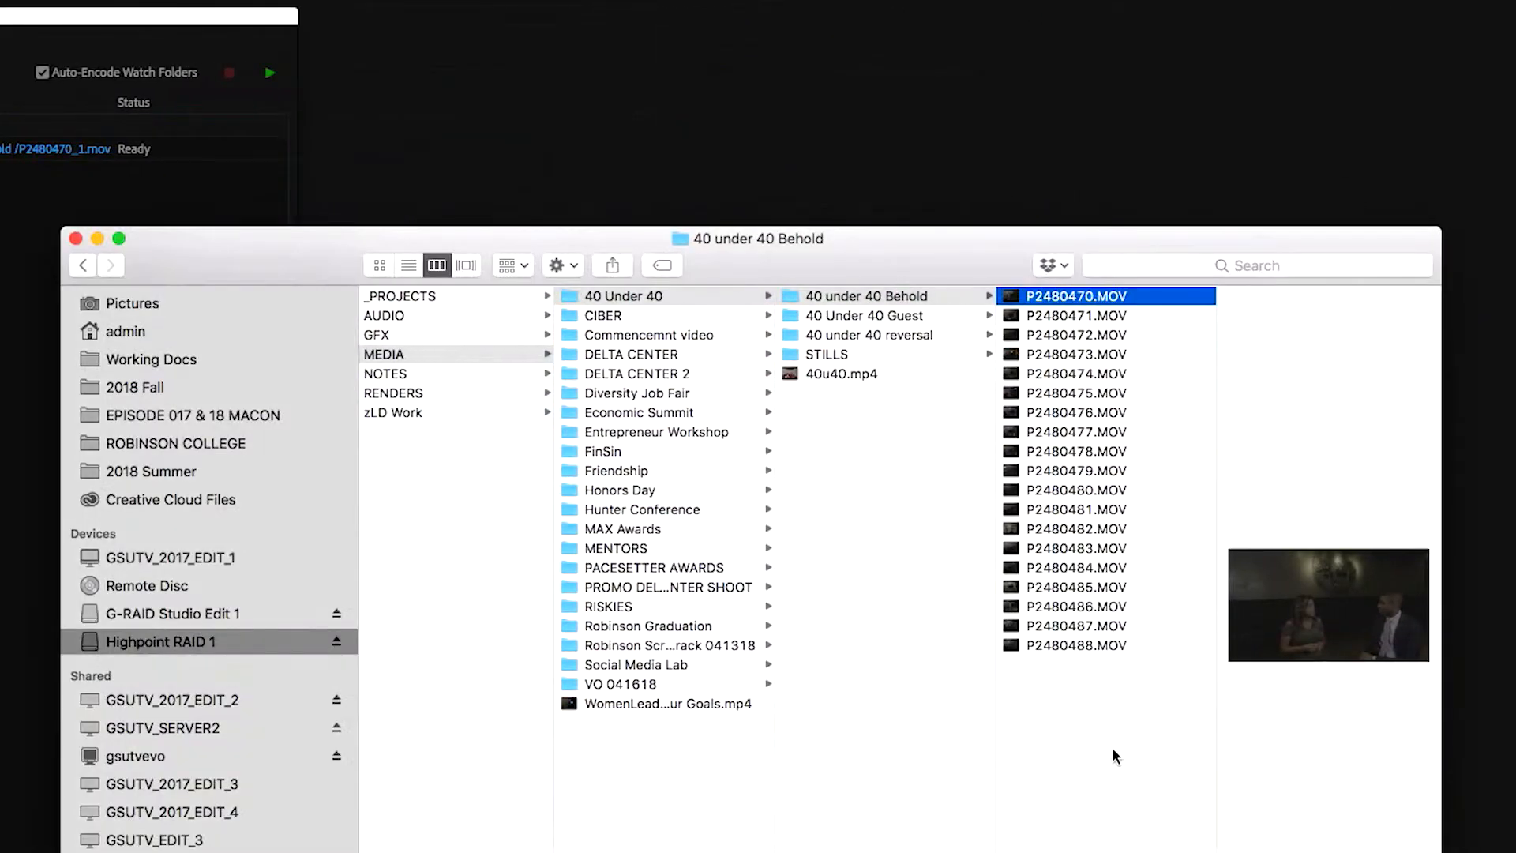
pyautogui.moveTo(1118, 779); pyautogui.dragTo(1054, 320)
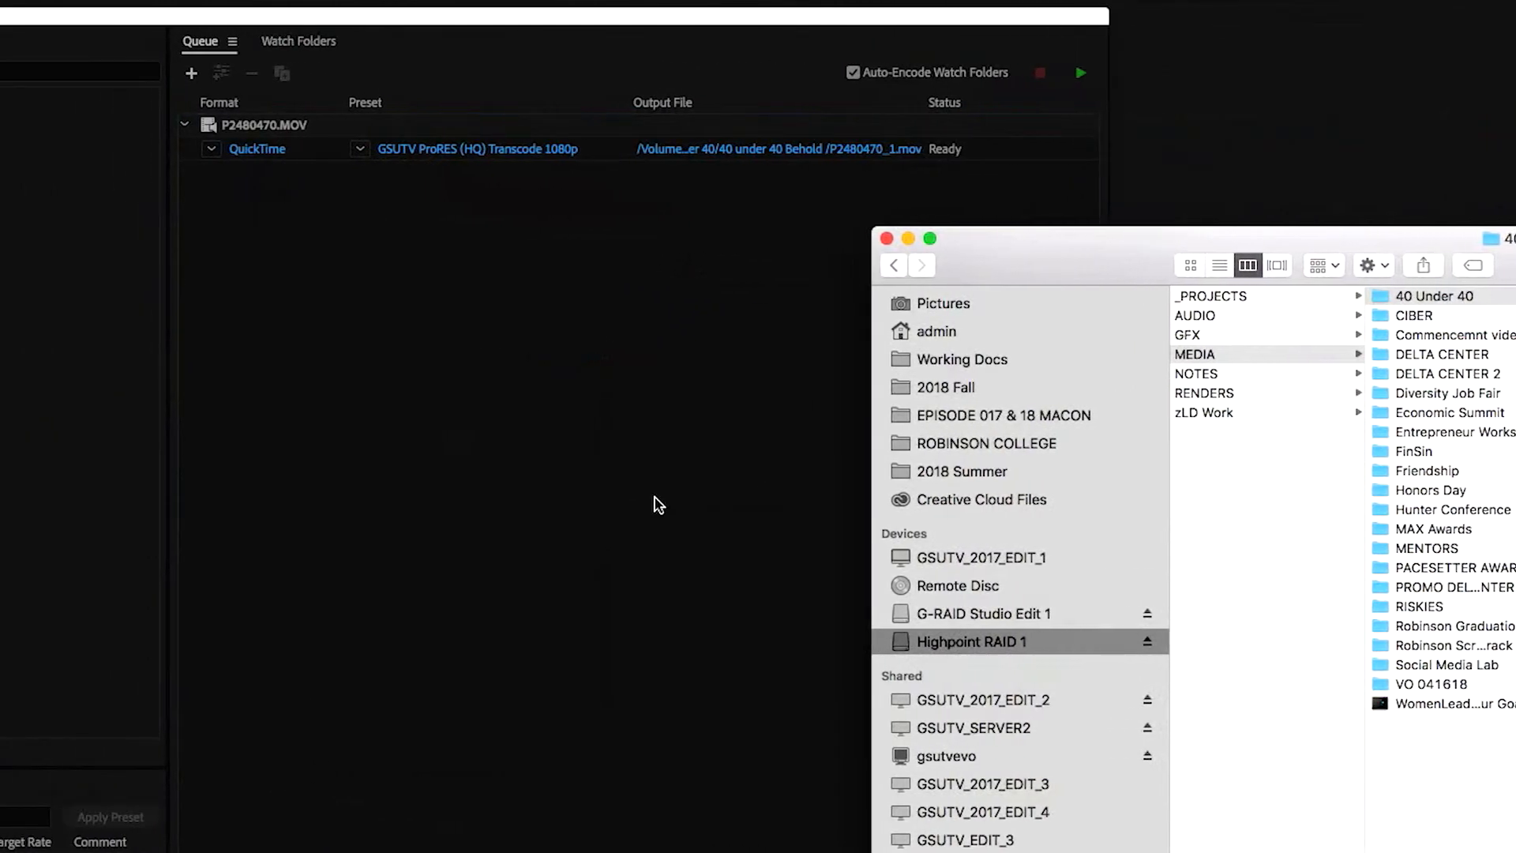
pyautogui.moveTo(624, 517); pyautogui.dragTo(614, 475)
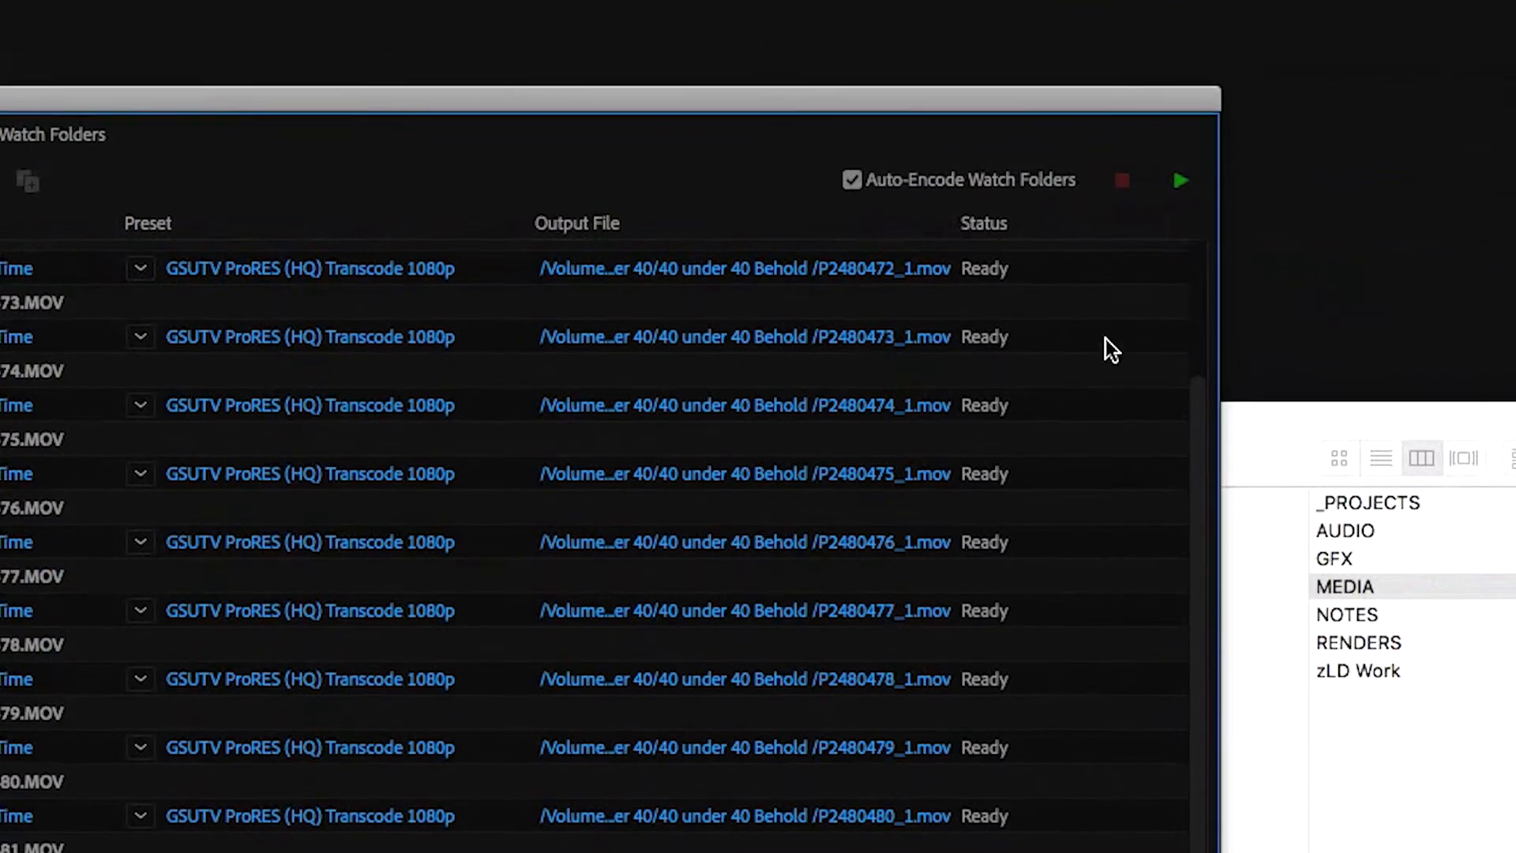
pyautogui.click(1181, 260)
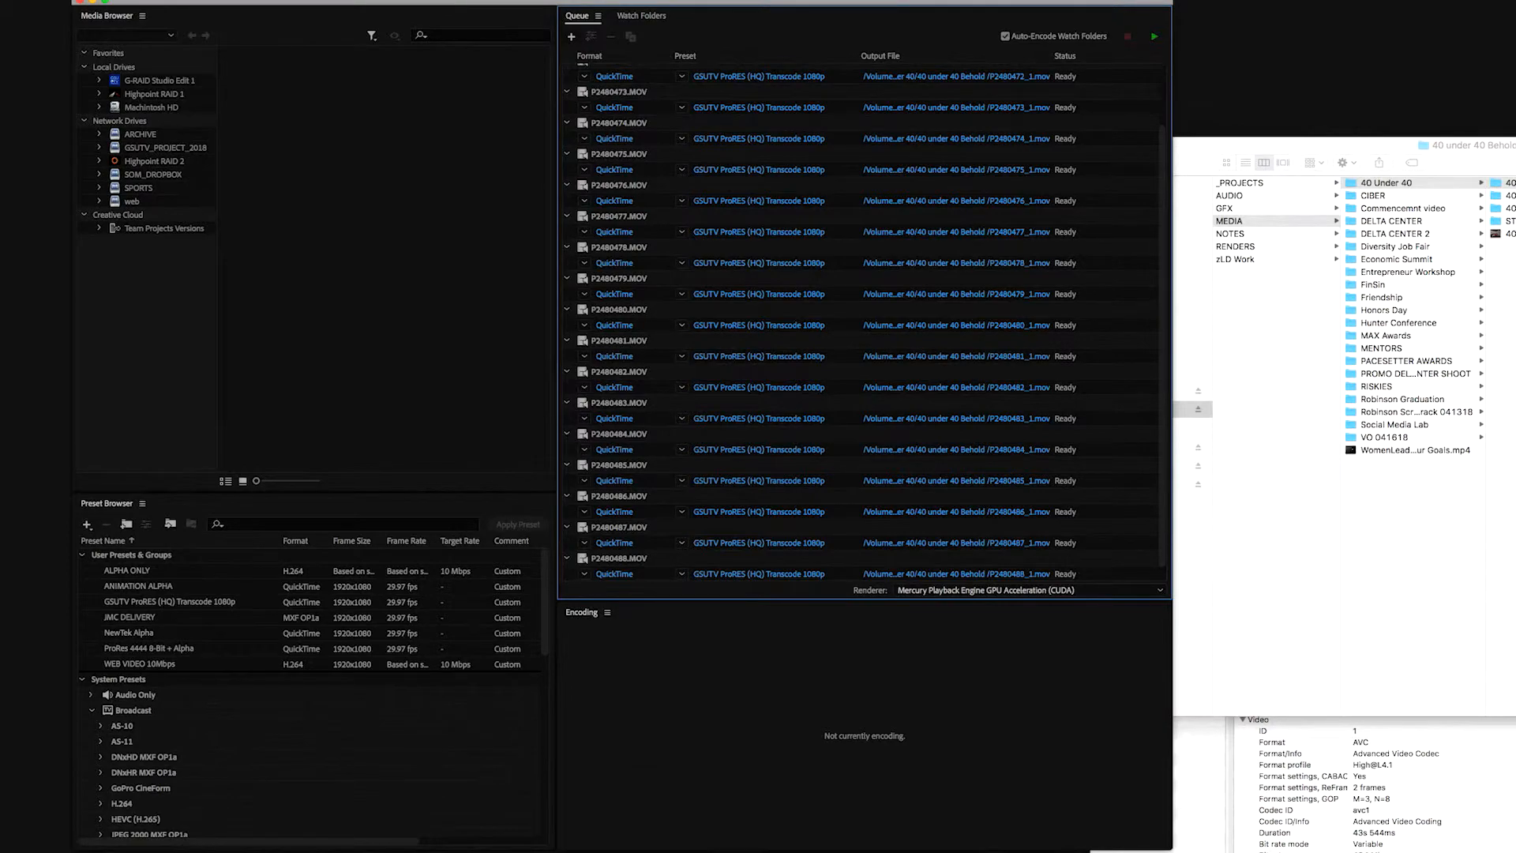
# Switch to Finder and compare the details of the transcoded P2480470_1.mov with the original P2480470.MOV
pyautogui.press('super+Tab')
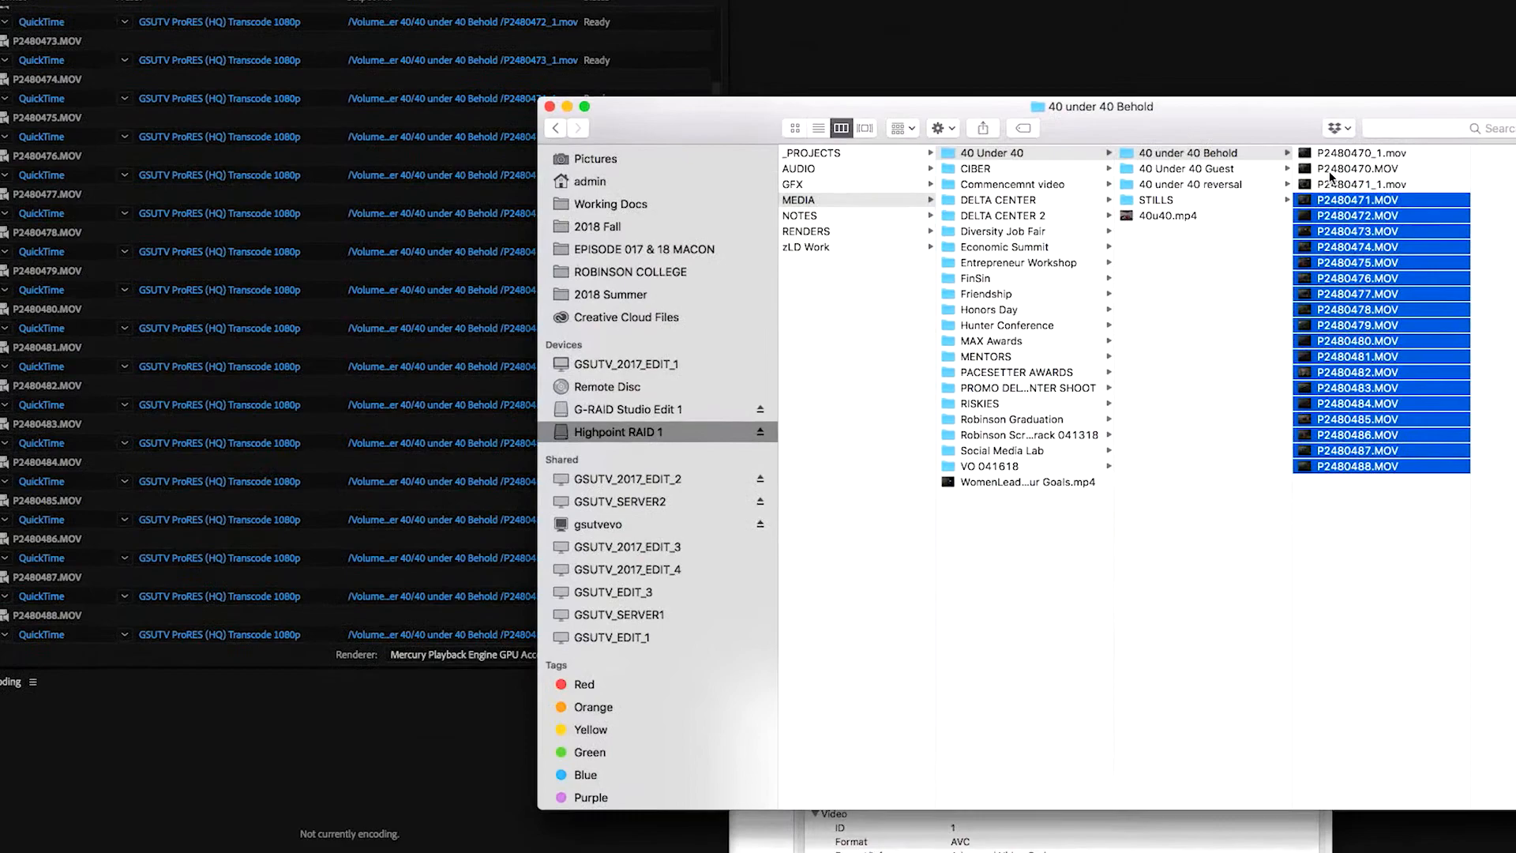
pyautogui.click(1334, 154)
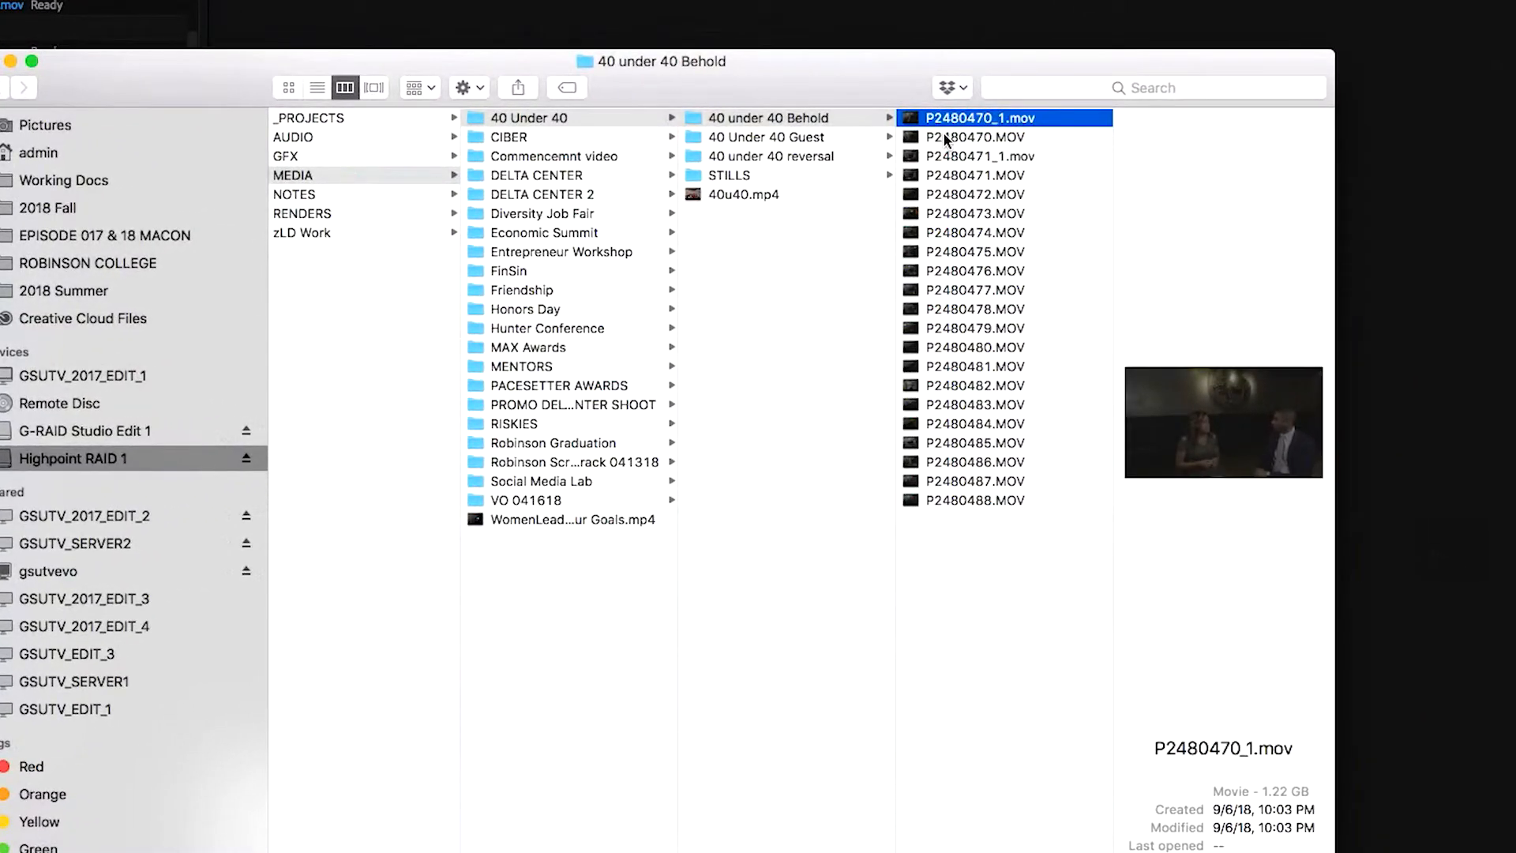
pyautogui.click(945, 138)
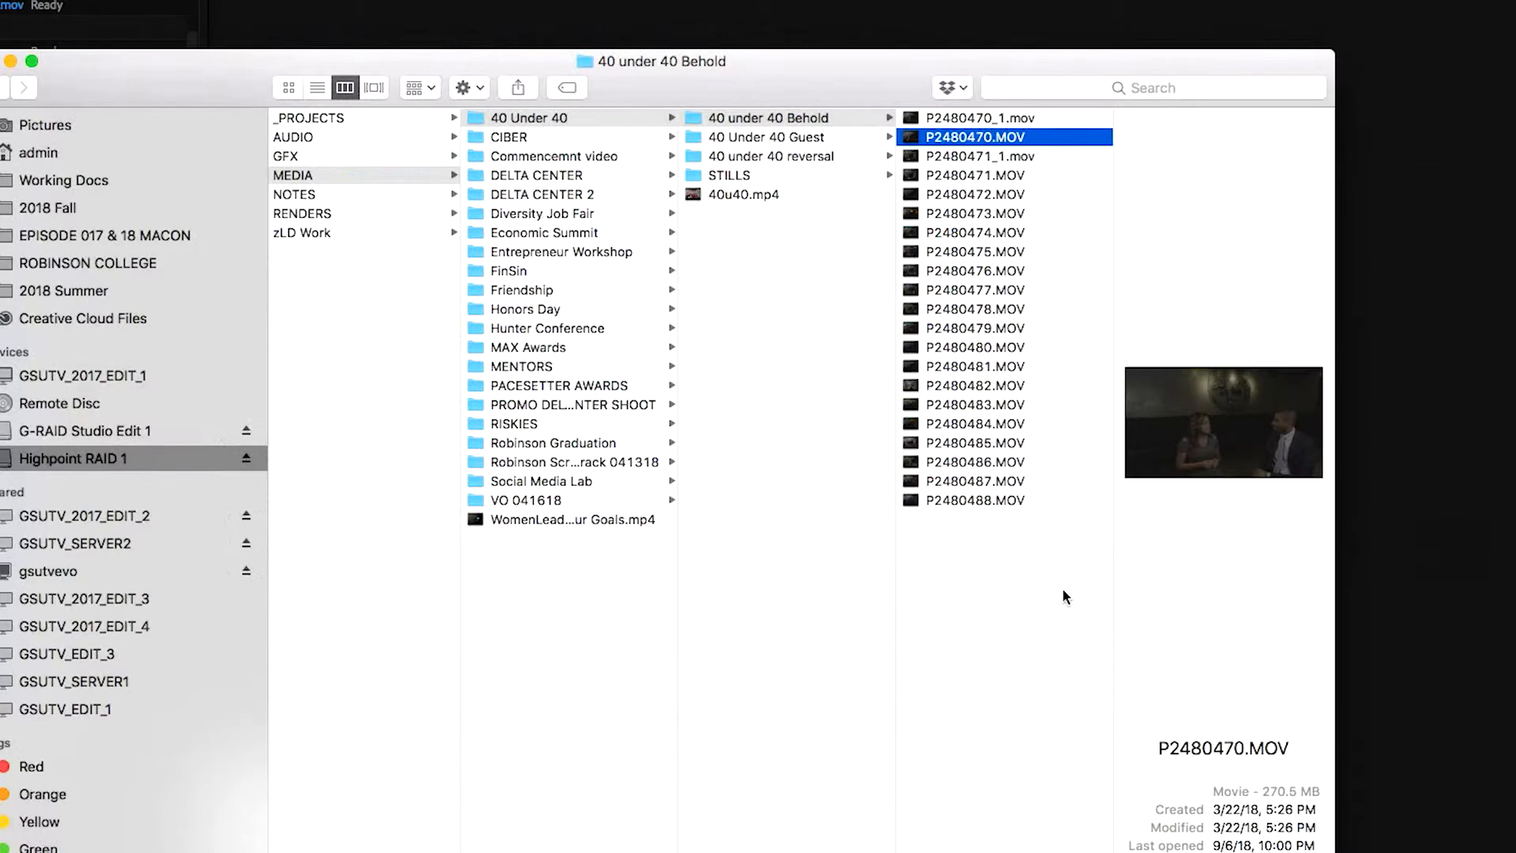
# Create a folder named "_RAW" inside the "40 under 40 Behold" folder
pyautogui.click(1008, 585)
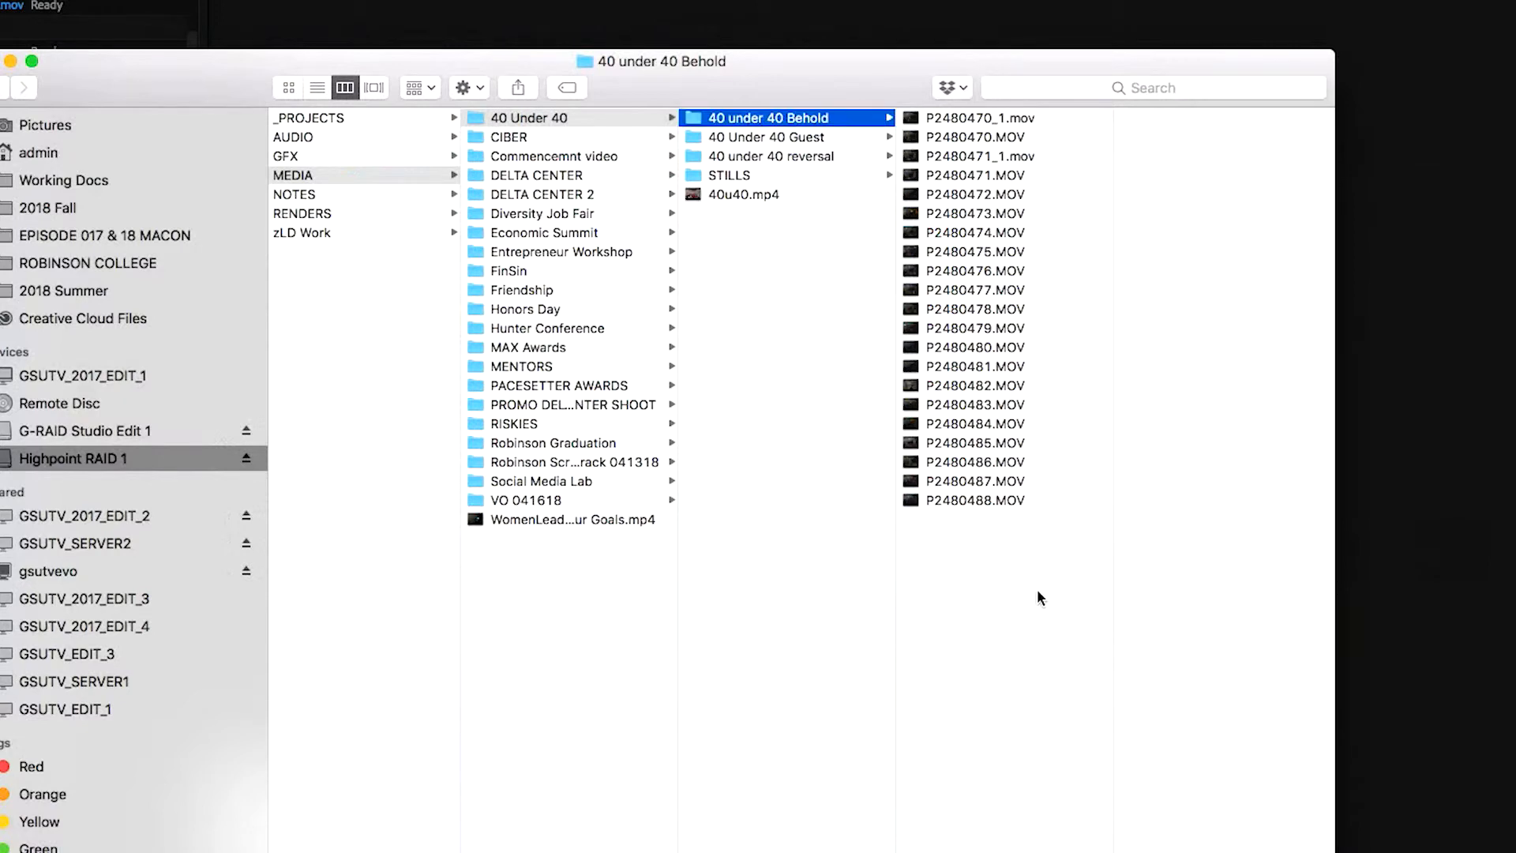
pyautogui.rightClick(1008, 589)
pyautogui.click(1035, 593)
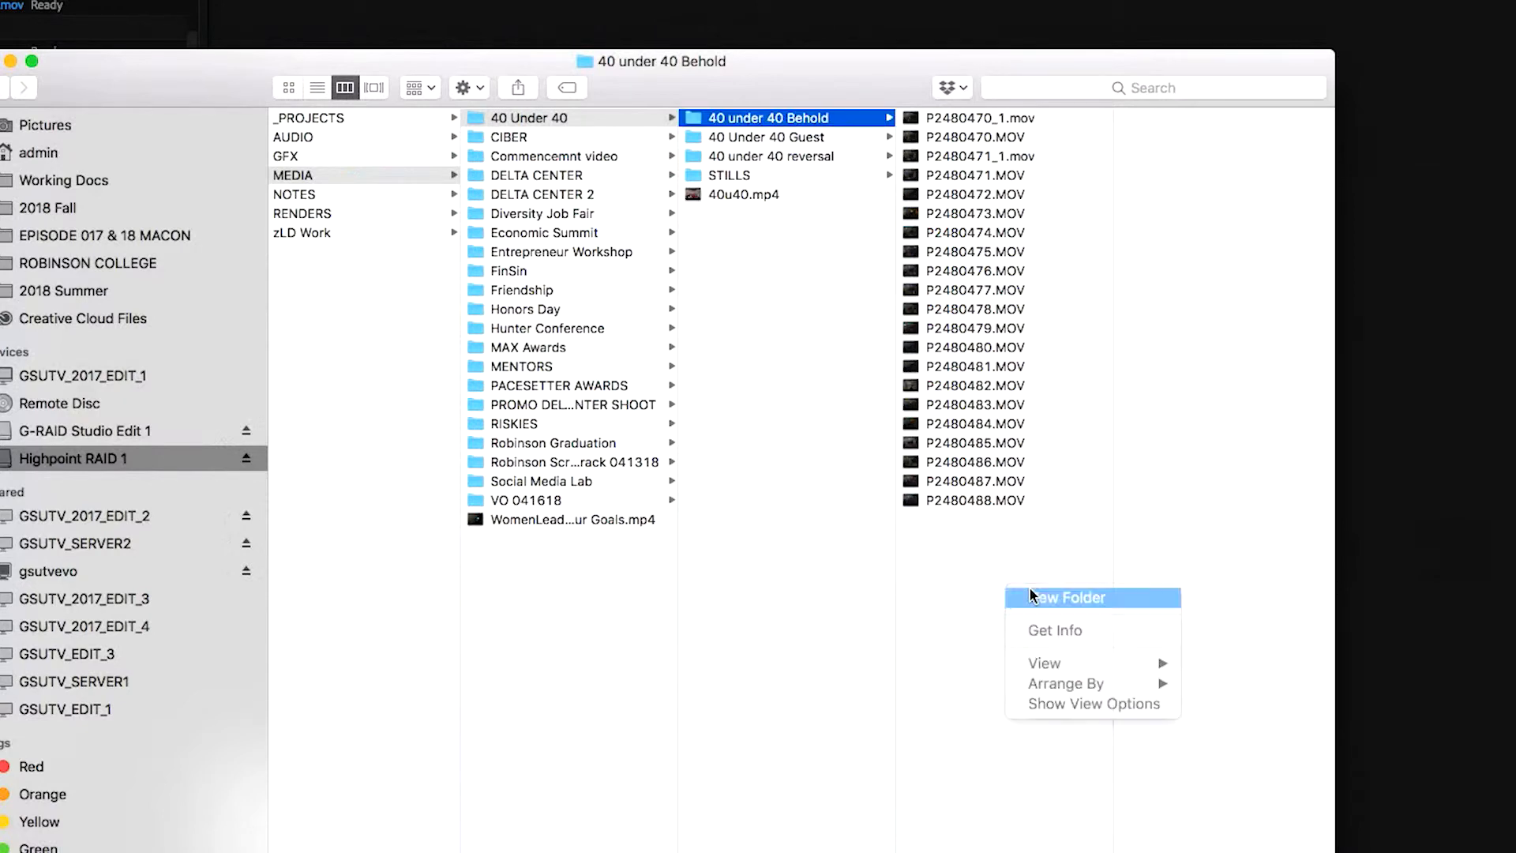
pyautogui.press('BackSpace')
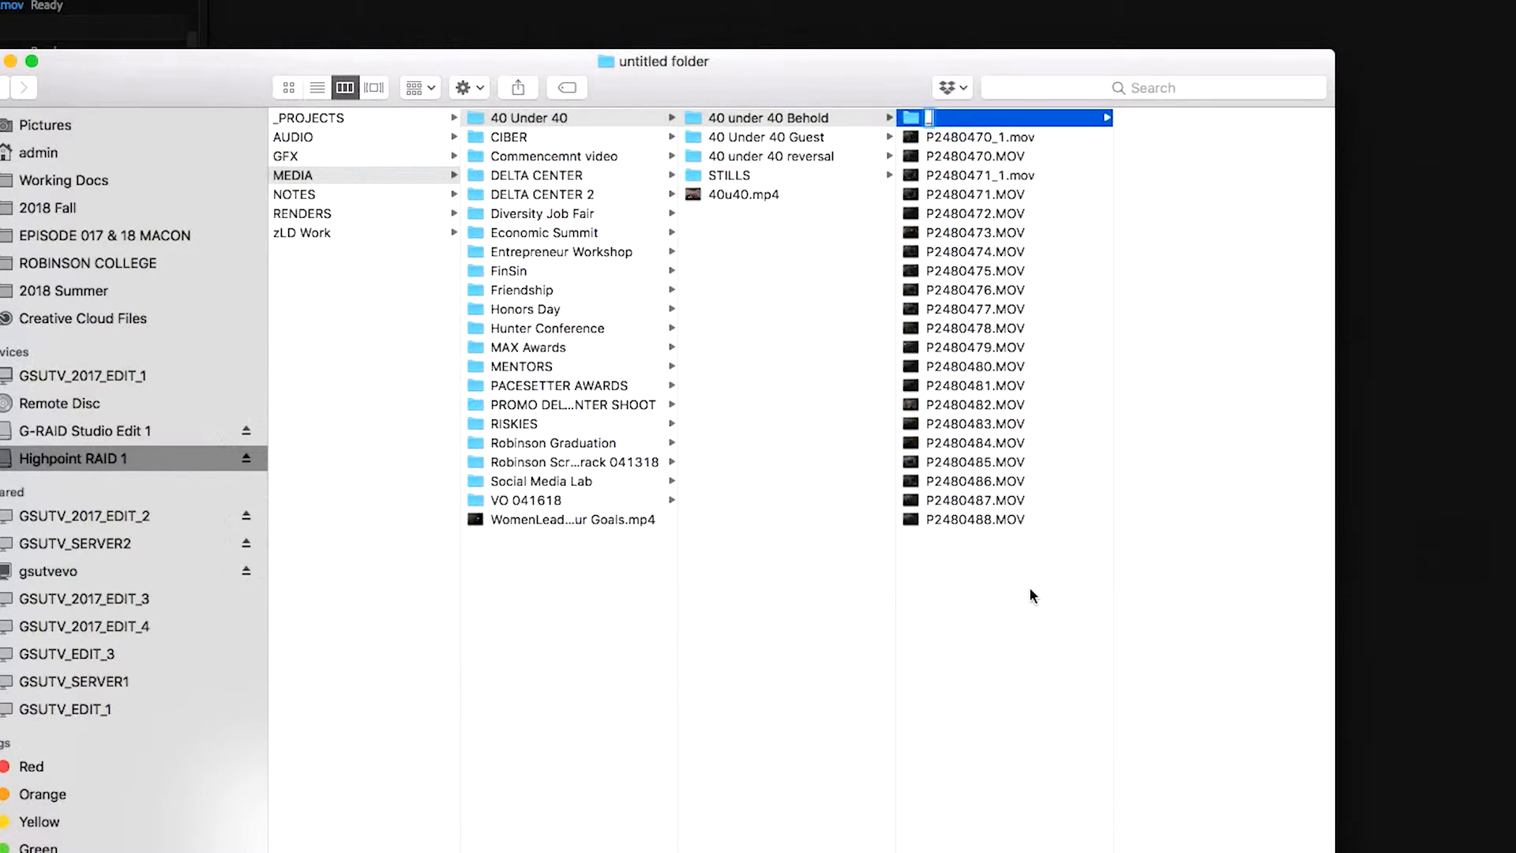
pyautogui.write('_RAW')
pyautogui.press('Return')
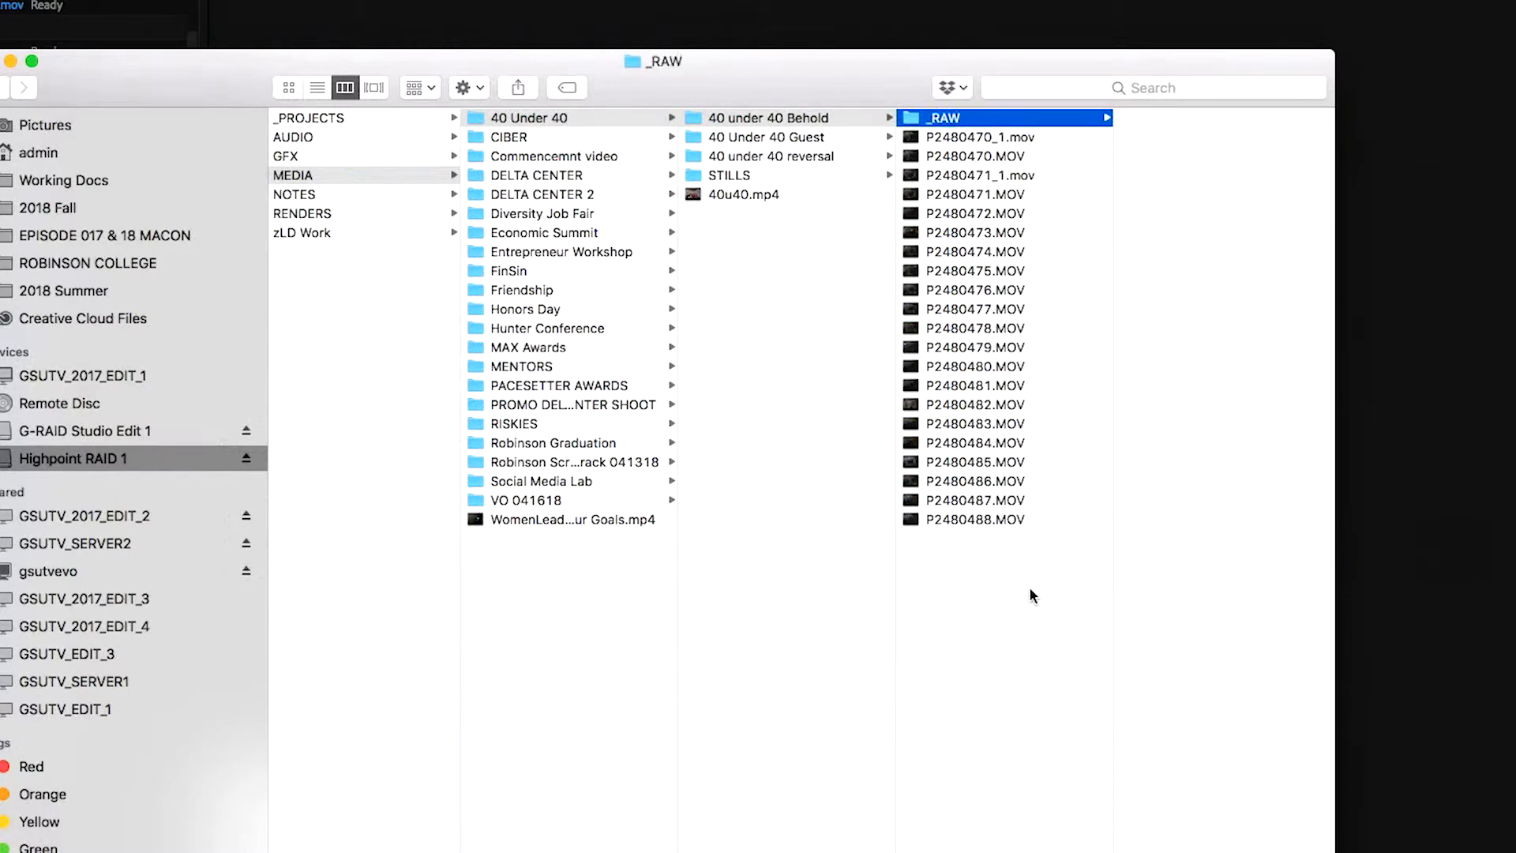
# Move the original clips P2480470.MOV through P2480488.MOV into the _RAW folder, leaving out the transcoded "_1" files
pyautogui.click(998, 160)
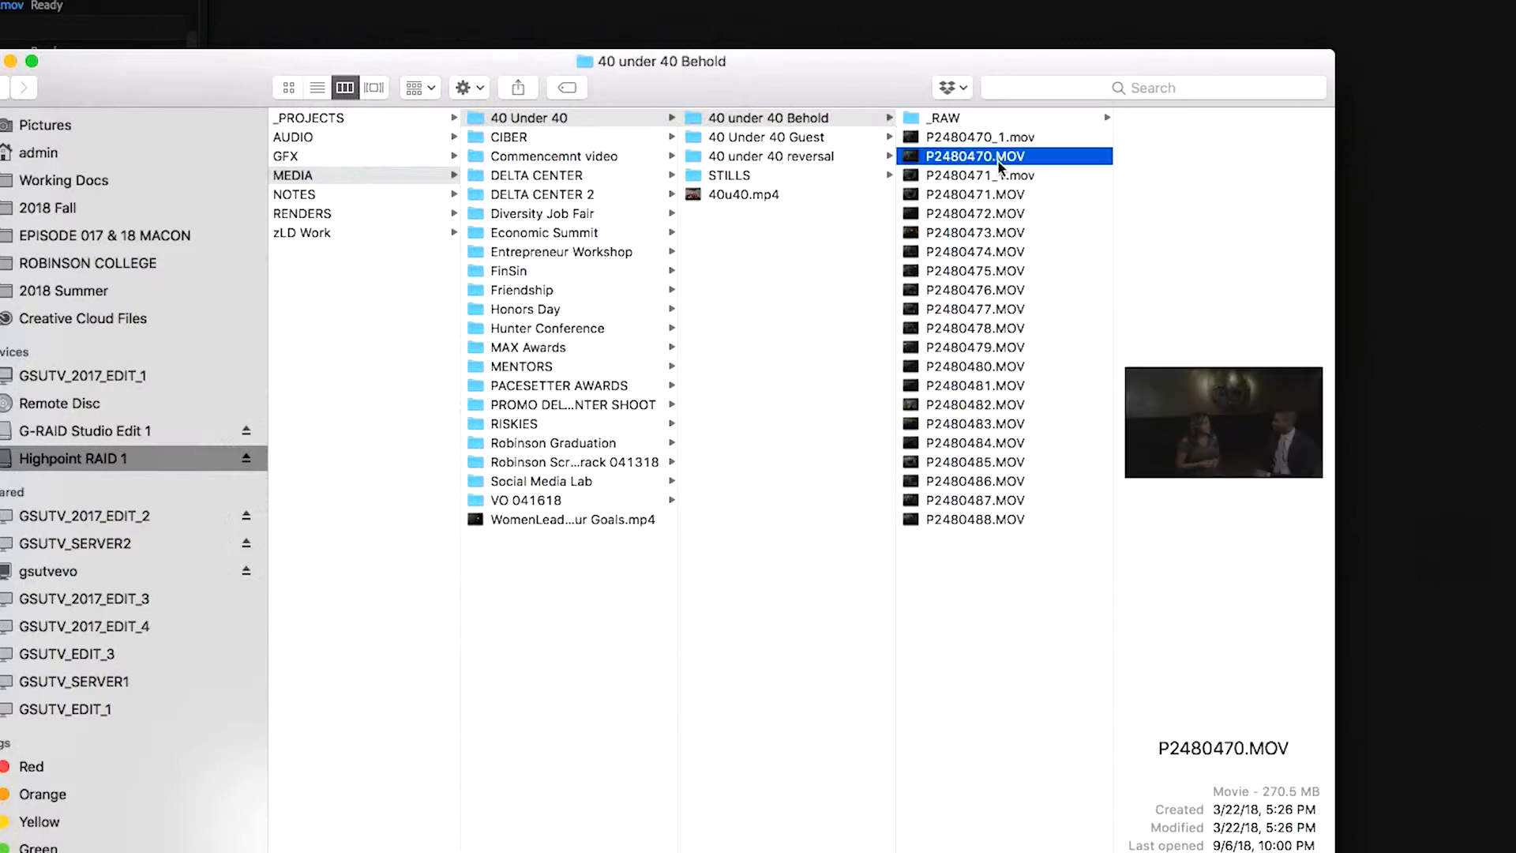
pyautogui.keyDown('super'); pyautogui.click(997, 196); pyautogui.keyUp('super')
pyautogui.keyDown('super'); pyautogui.click(996, 213); pyautogui.keyUp('super')
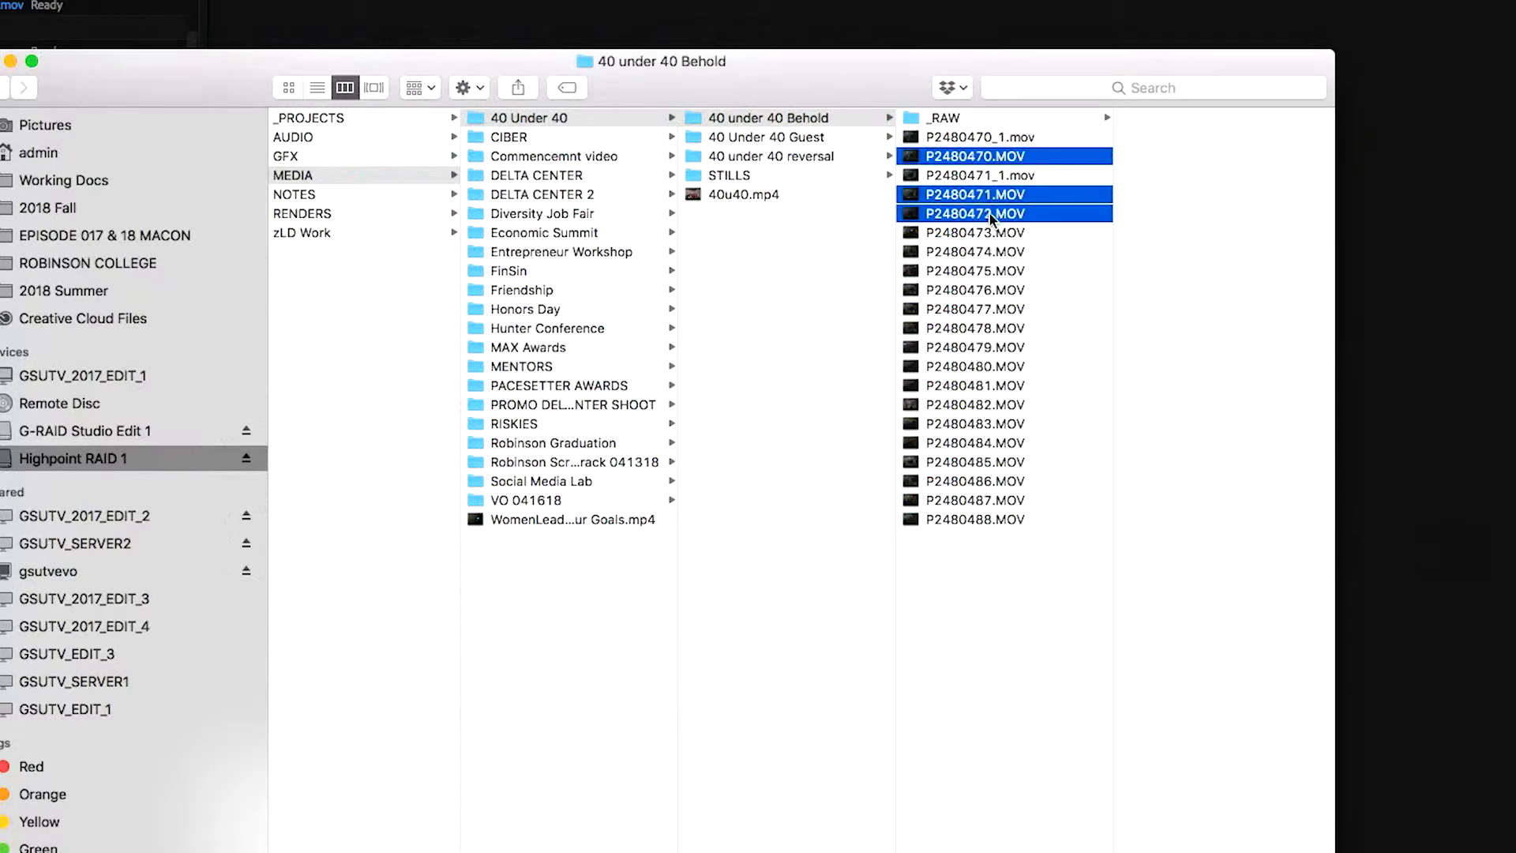
pyautogui.keyDown('super'); pyautogui.click(994, 232); pyautogui.keyUp('super')
pyautogui.keyDown('super'); pyautogui.click(995, 251); pyautogui.keyUp('super')
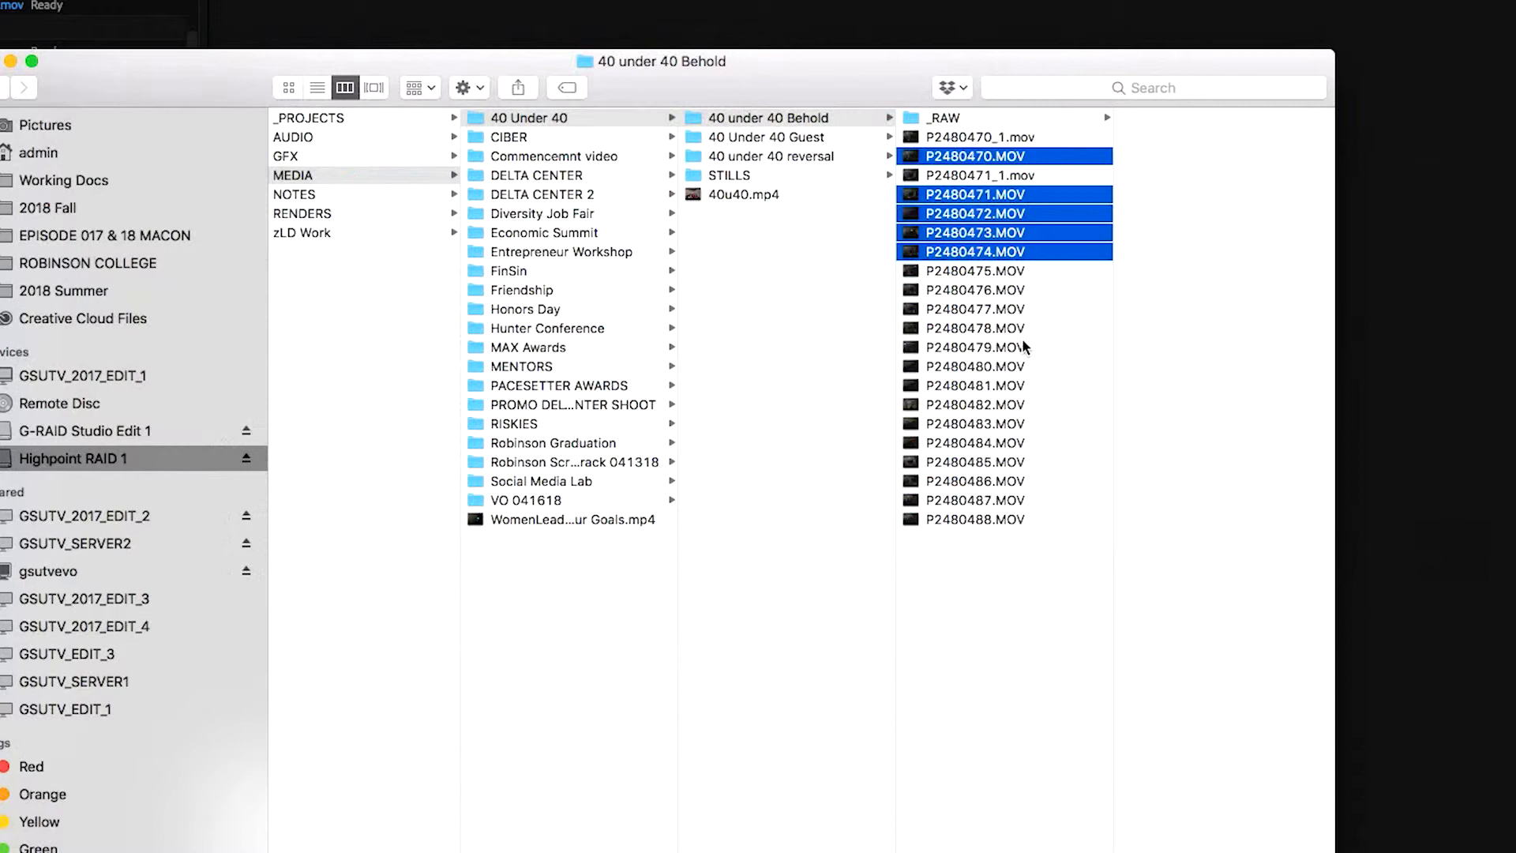
pyautogui.keyDown('super'); pyautogui.click(974, 521); pyautogui.keyUp('super')
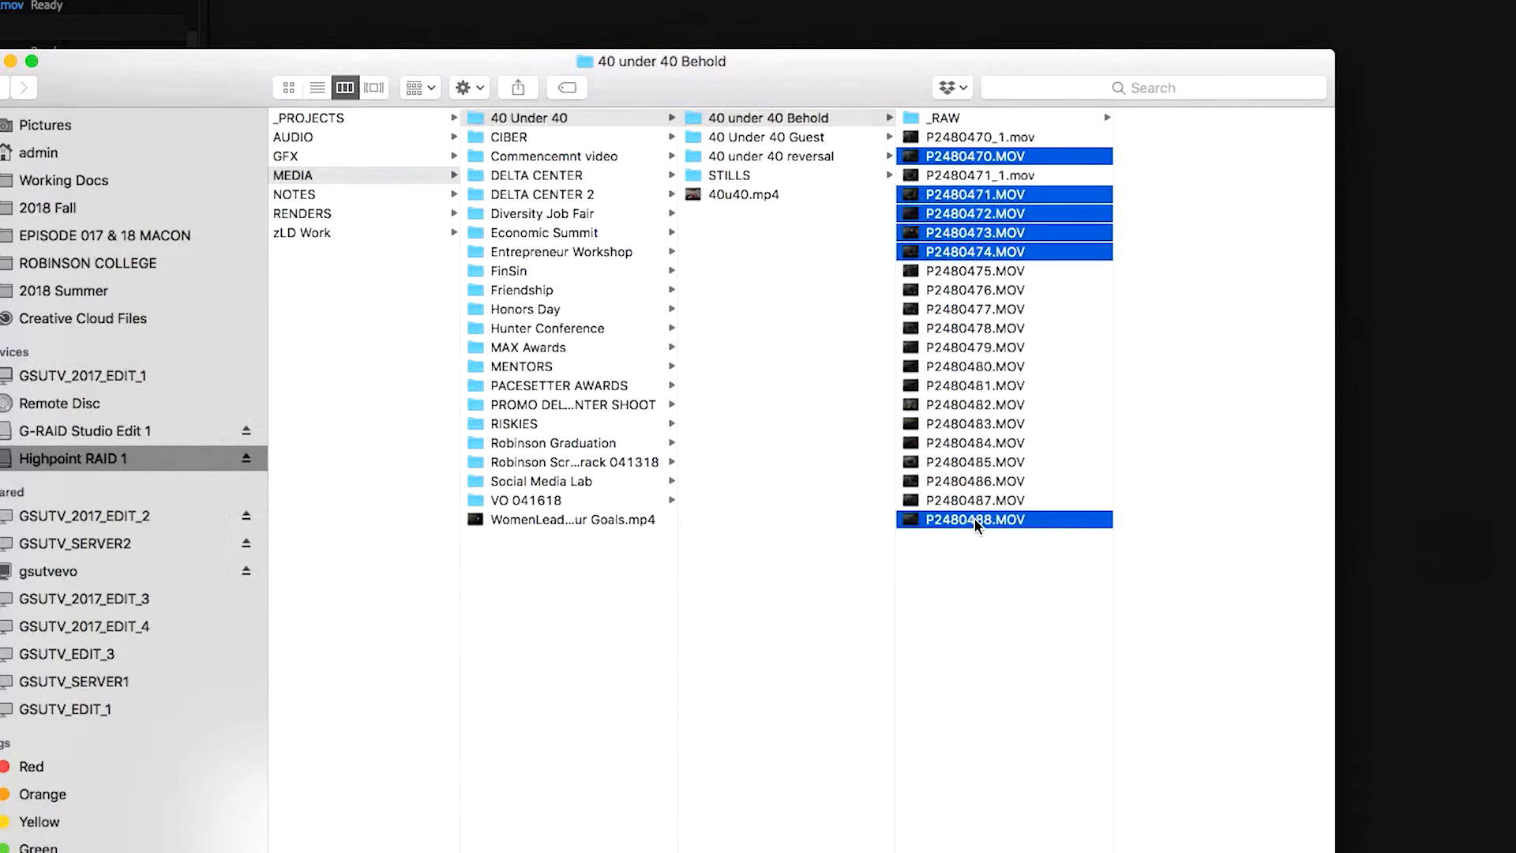
pyautogui.keyDown('super'); pyautogui.click(978, 517); pyautogui.keyUp('super')
pyautogui.keyDown('super'); pyautogui.click(978, 500); pyautogui.keyUp('super')
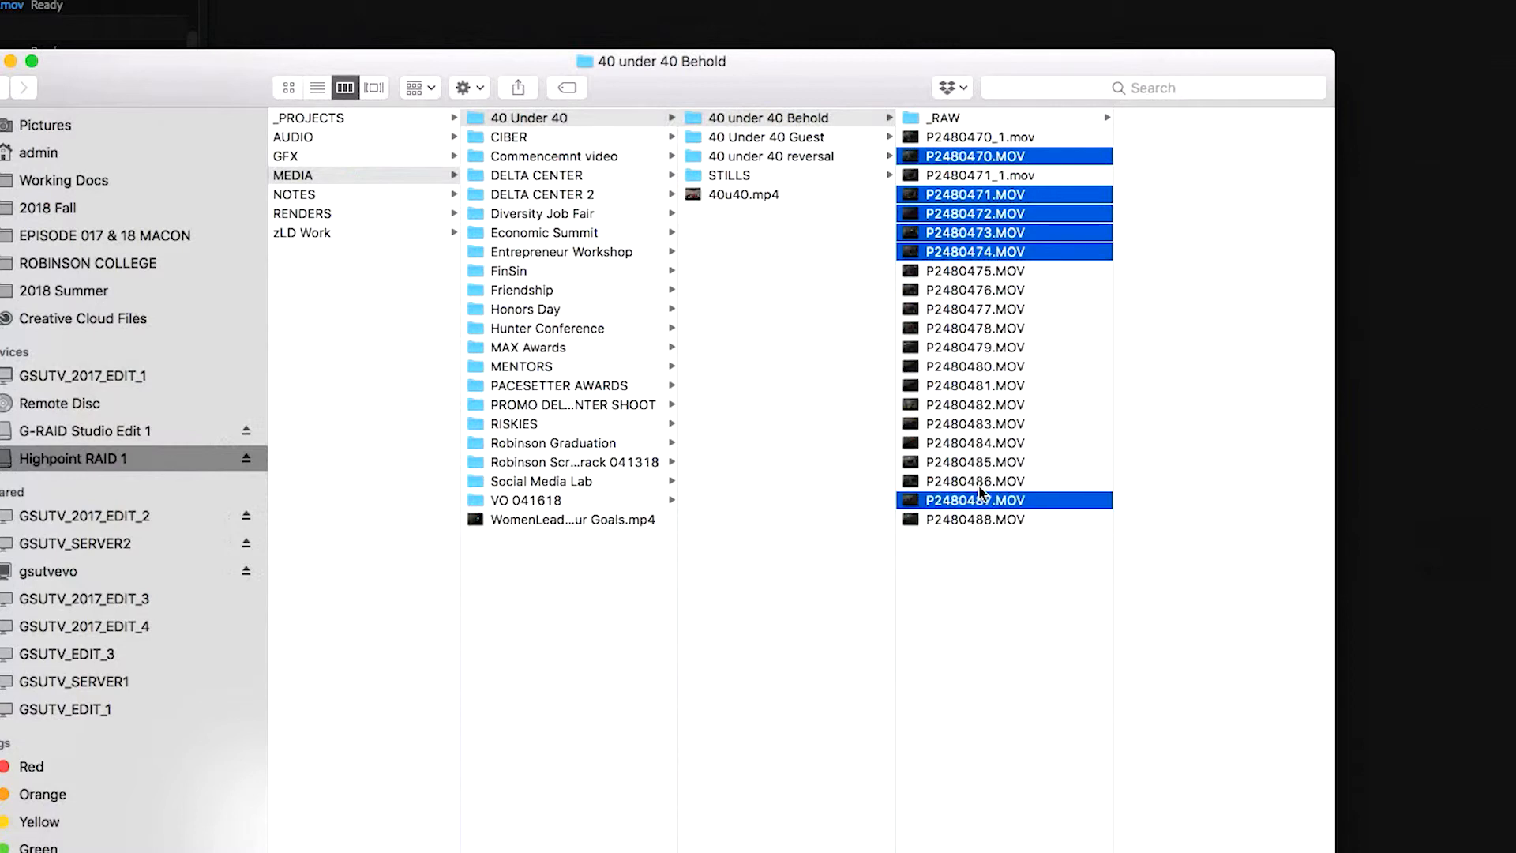
pyautogui.keyDown('super'); pyautogui.click(977, 481); pyautogui.keyUp('super')
pyautogui.keyDown('super'); pyautogui.click(978, 481); pyautogui.keyUp('super')
pyautogui.keyDown('super'); pyautogui.click(979, 439); pyautogui.keyUp('super')
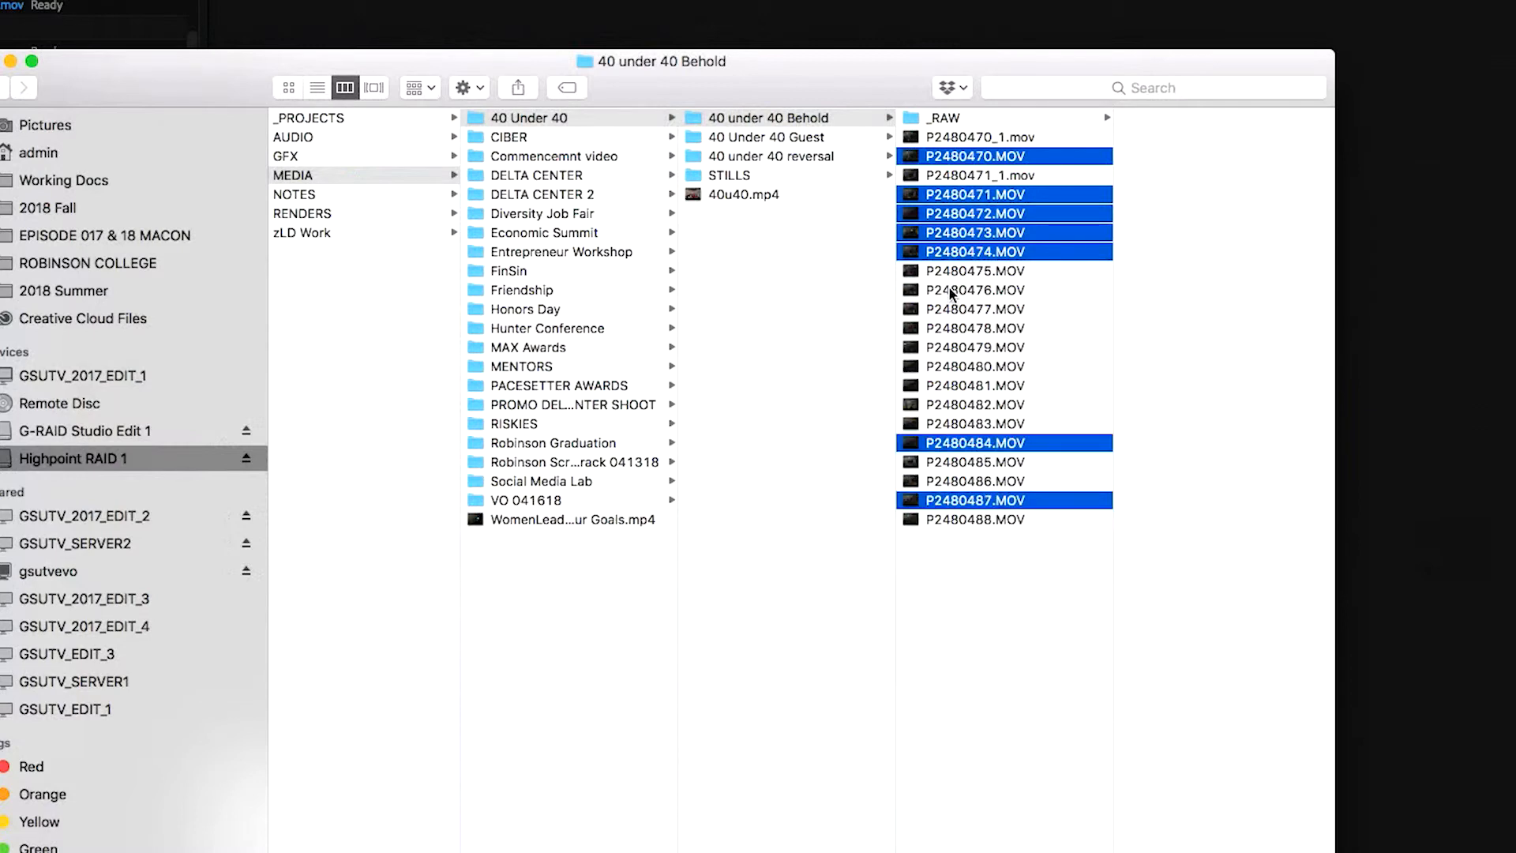
pyautogui.keyDown('super'); pyautogui.click(962, 273); pyautogui.keyUp('super')
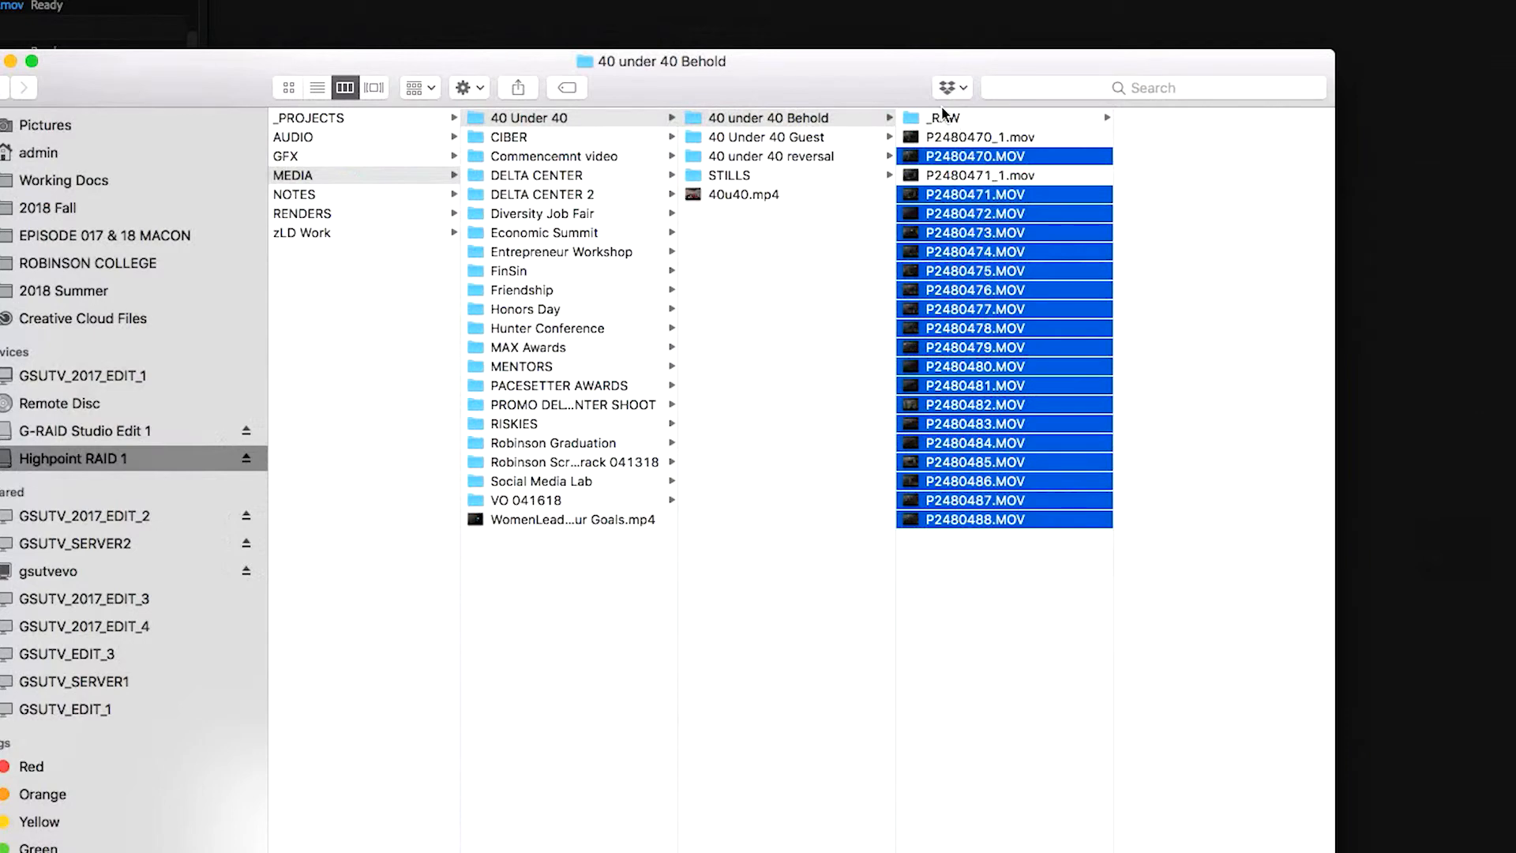
pyautogui.moveTo(940, 121); pyautogui.dragTo(937, 117)
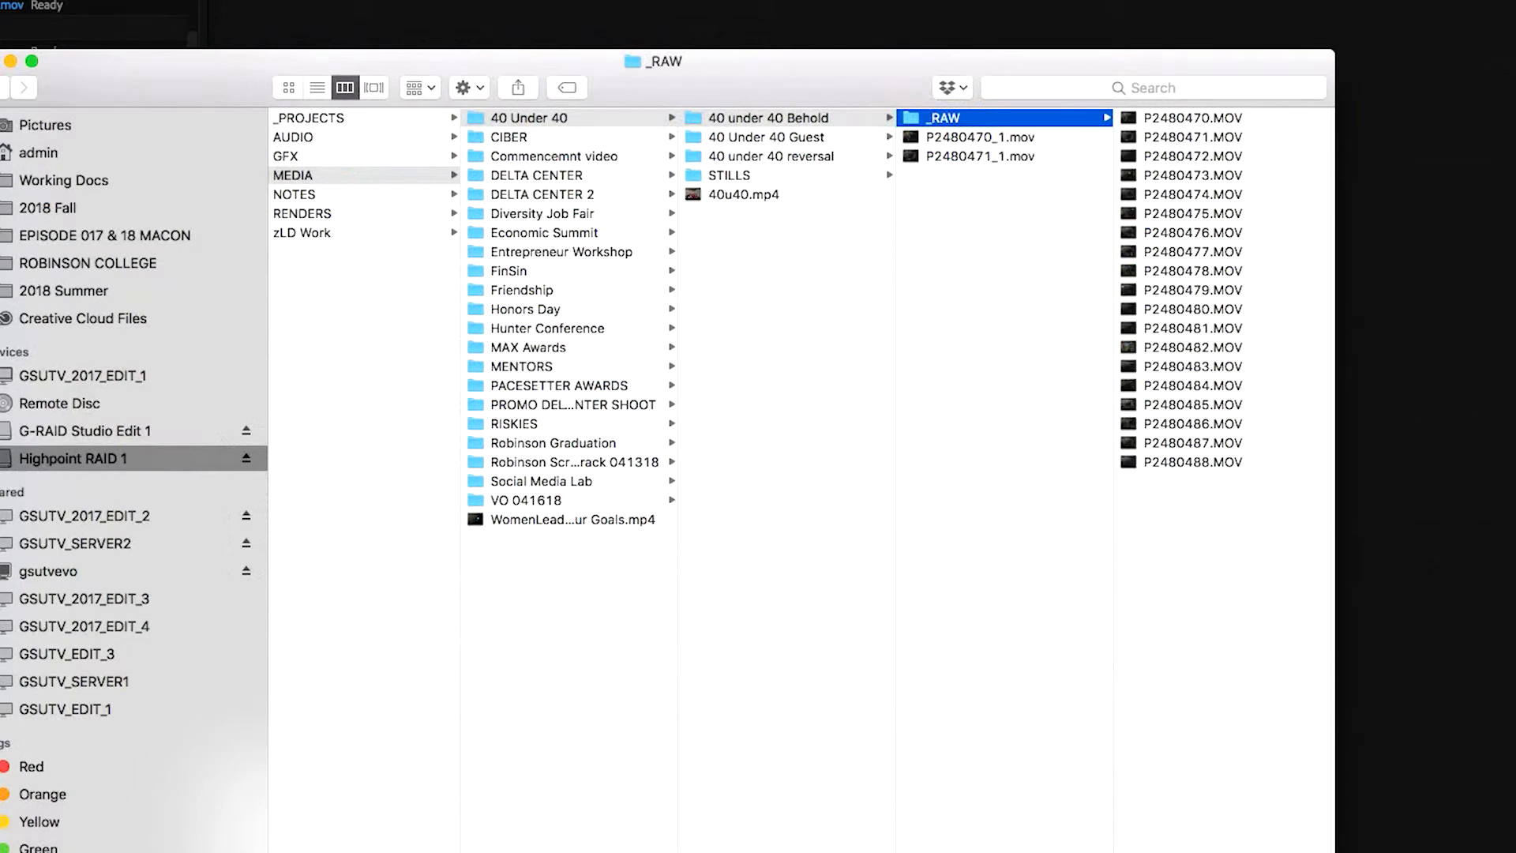
pyautogui.click(968, 154)
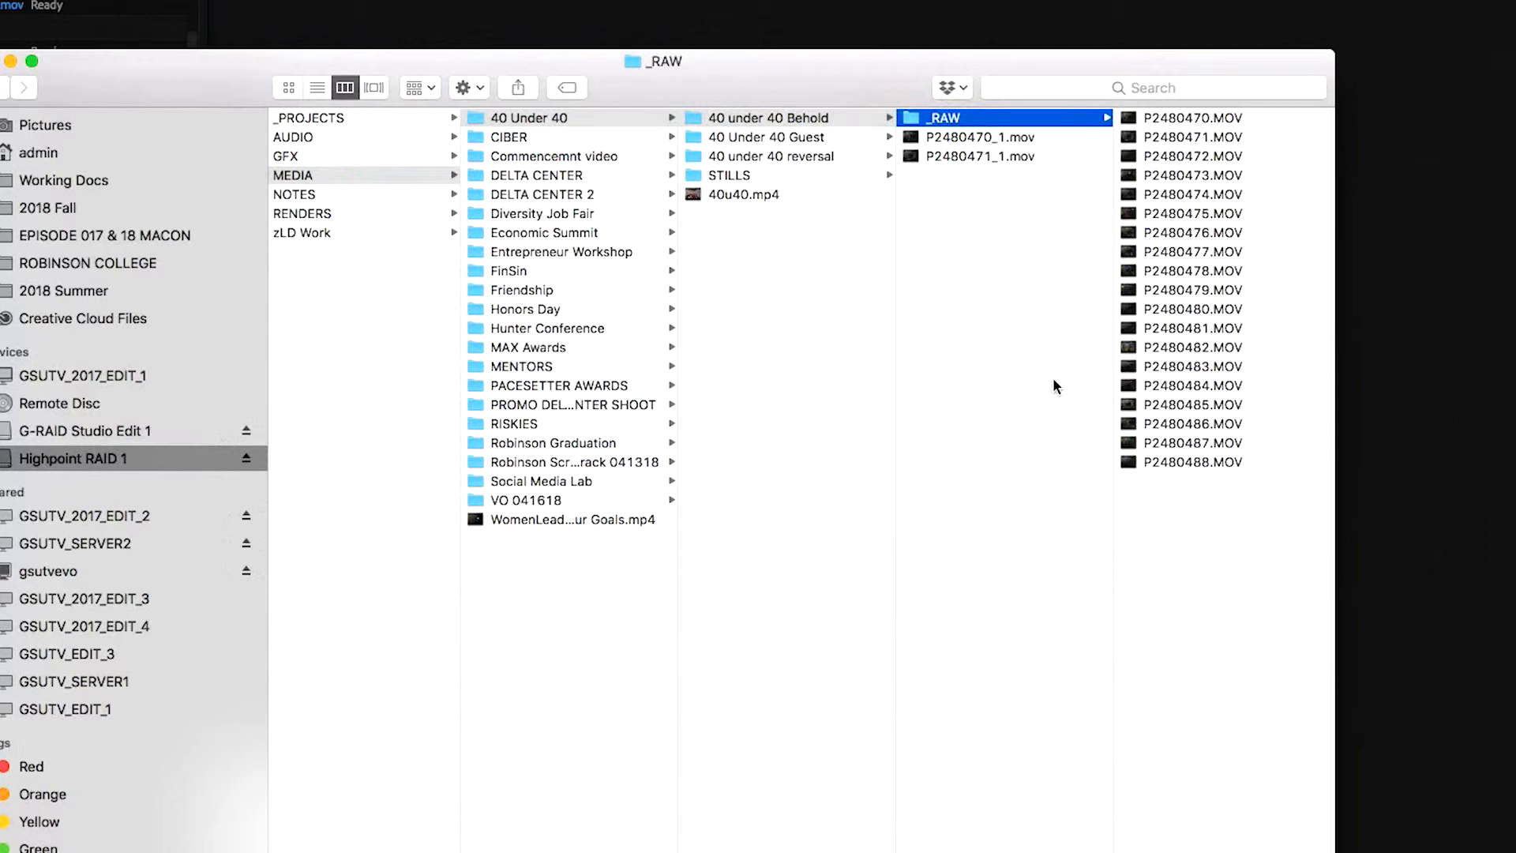